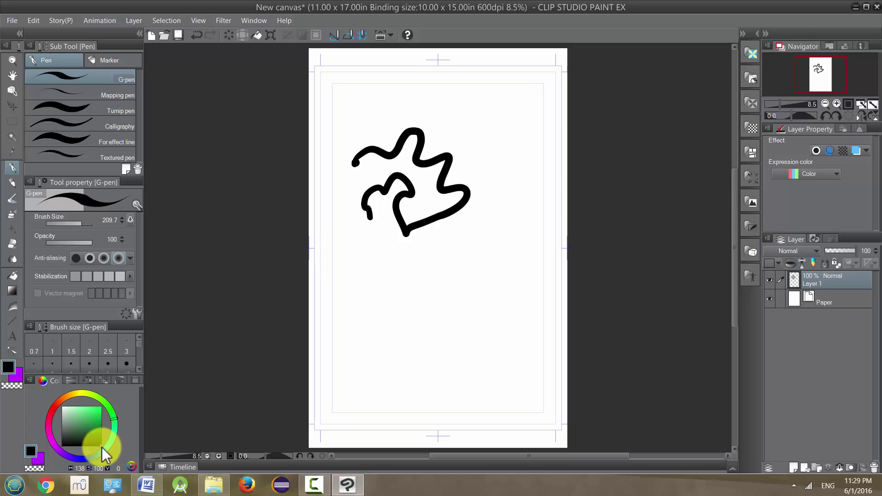
Set the main drawing color to black and draw a short wavy G-pen stroke below the existing lines
left_click_drag(100, 445, 67, 412)
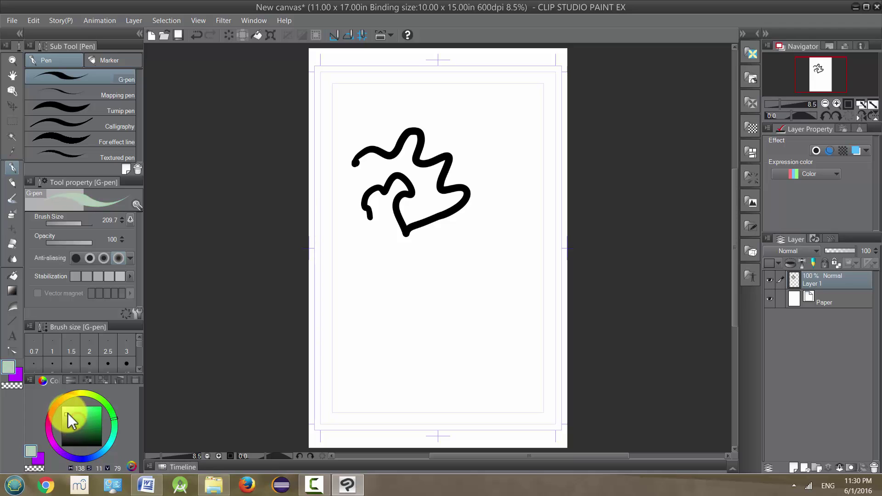
left_click(100, 445)
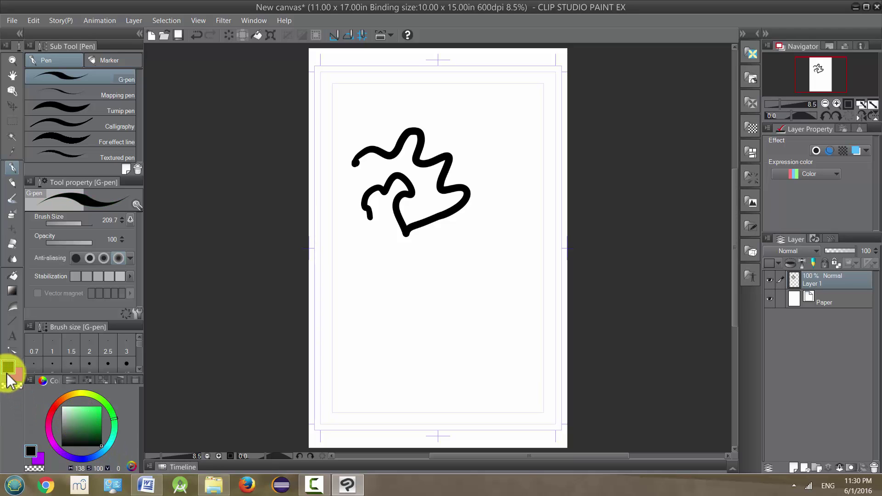
mouse_move(326, 299)
left_mouse_down()
mouse_move(355, 284)
mouse_move(374, 237)
left_mouse_up()
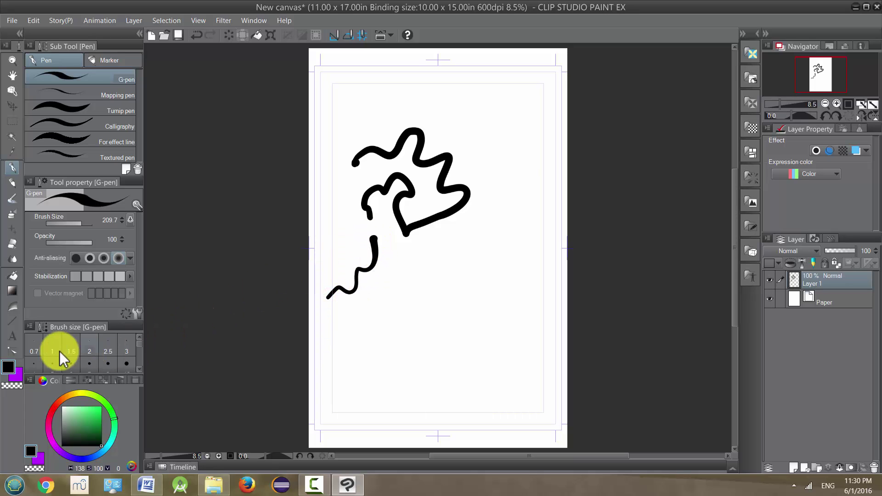
Draw a wavy stroke near the page bottom in the purple sub color, and a black one above it in the main color
left_click(19, 374)
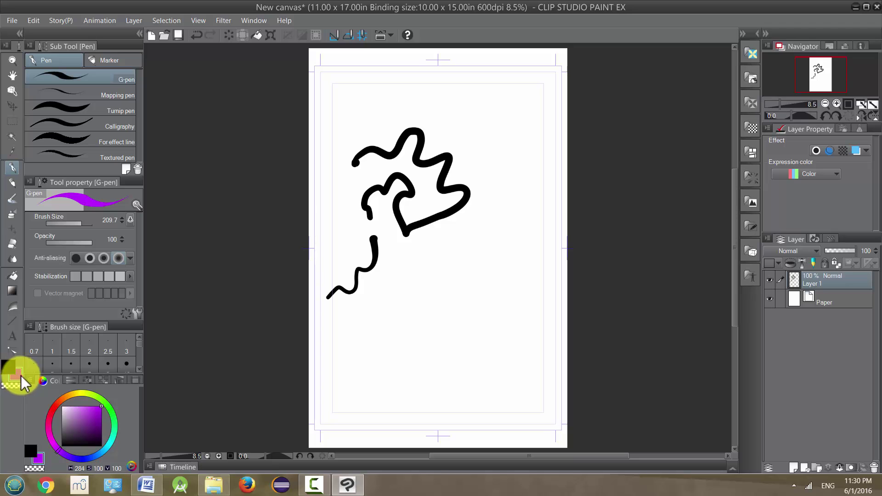
mouse_move(351, 366)
left_mouse_down()
mouse_move(396, 334)
mouse_move(411, 360)
mouse_move(451, 338)
left_mouse_up()
left_click(7, 365)
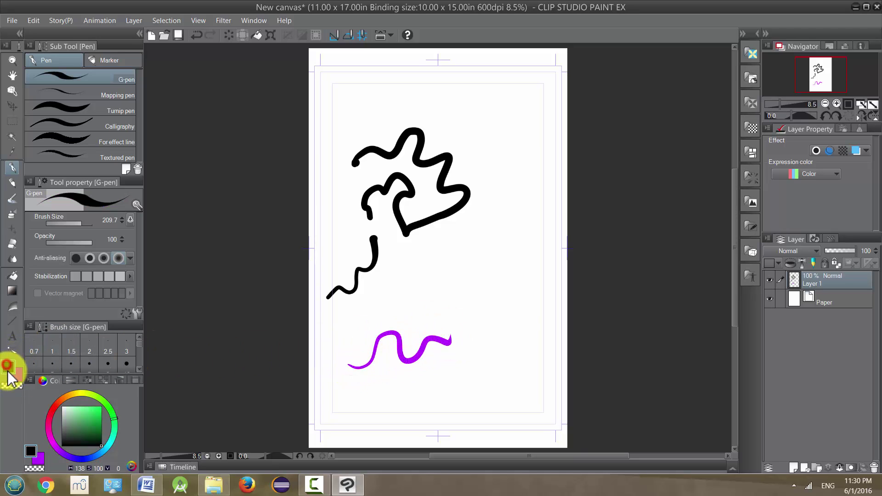
left_click_drag(334, 333, 383, 291)
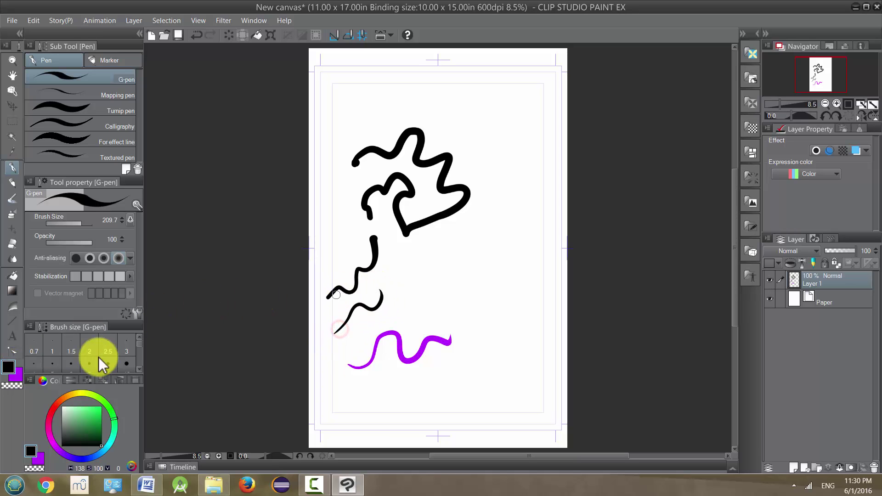
Erase most of the purple stroke by drawing over it with the transparent color, and switch back to the black main color
left_click(13, 386)
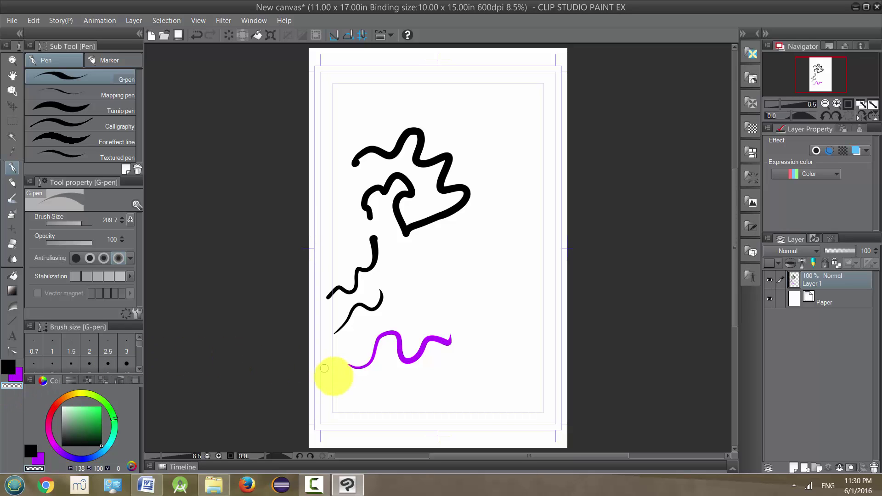
left_click_drag(348, 365, 352, 369)
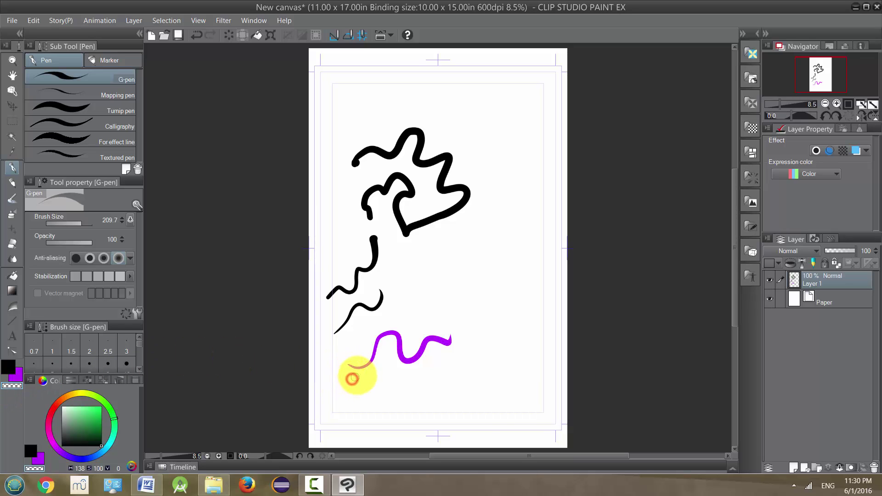
left_click_drag(361, 364, 371, 348)
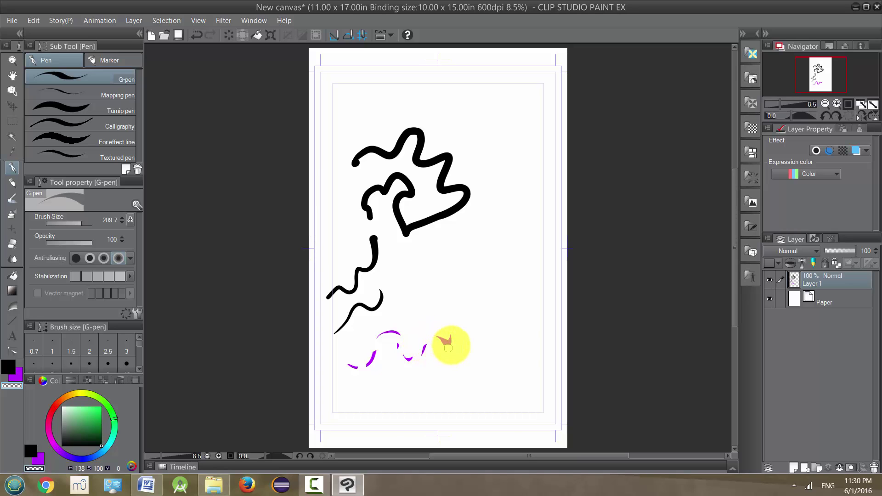
mouse_move(452, 335)
left_mouse_down()
mouse_move(429, 334)
mouse_move(416, 361)
mouse_move(367, 367)
left_mouse_up()
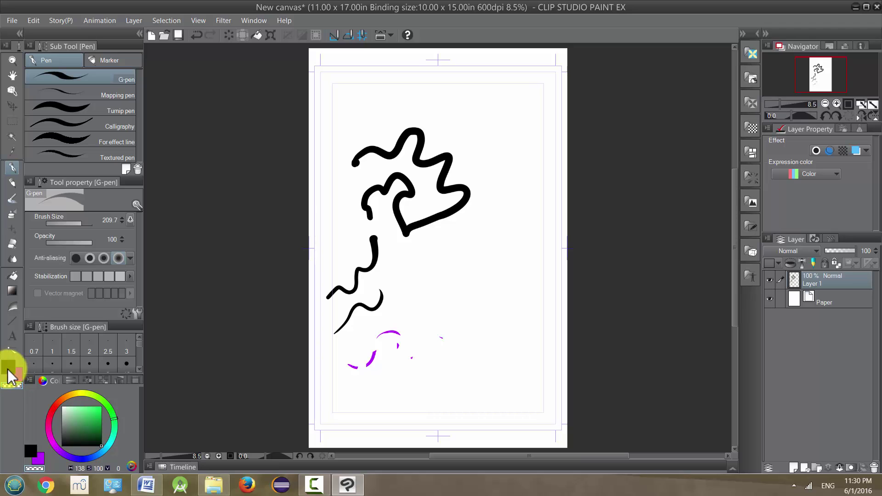
left_click(9, 367)
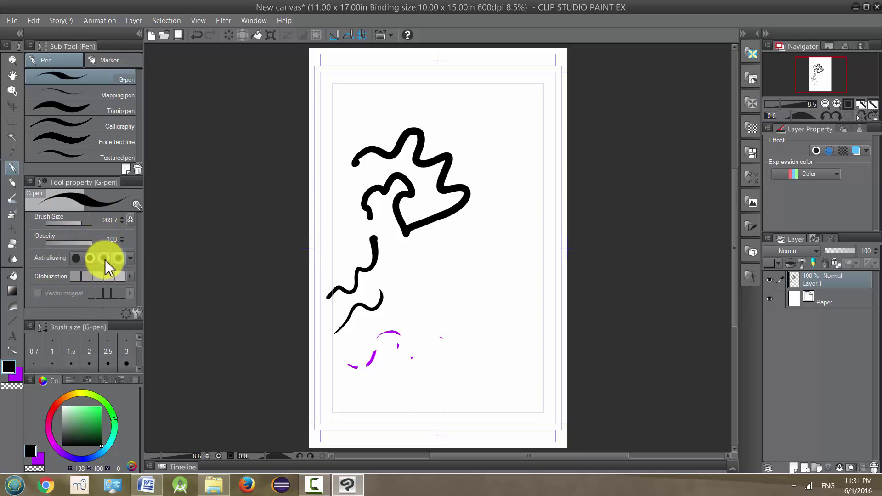
Enable Mix ground color in the G-pen's detailed ink settings and draw test strokes on the blank area beside the black shape
left_click(138, 316)
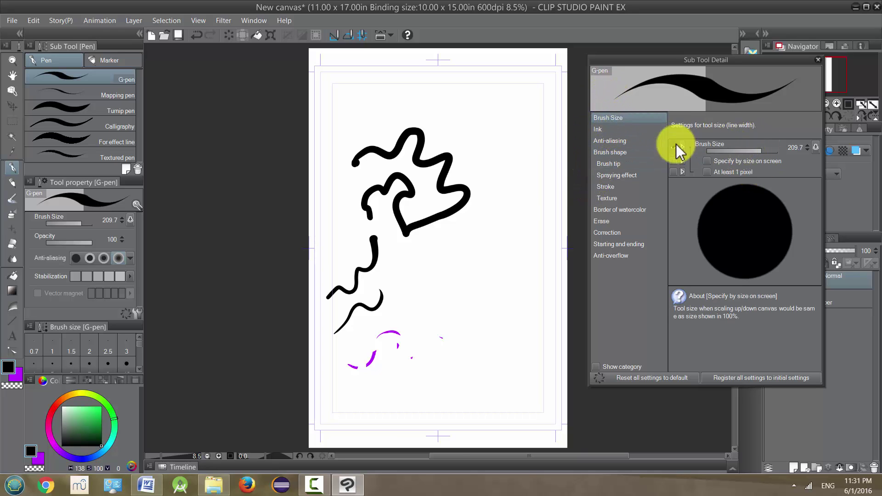
left_click(607, 129)
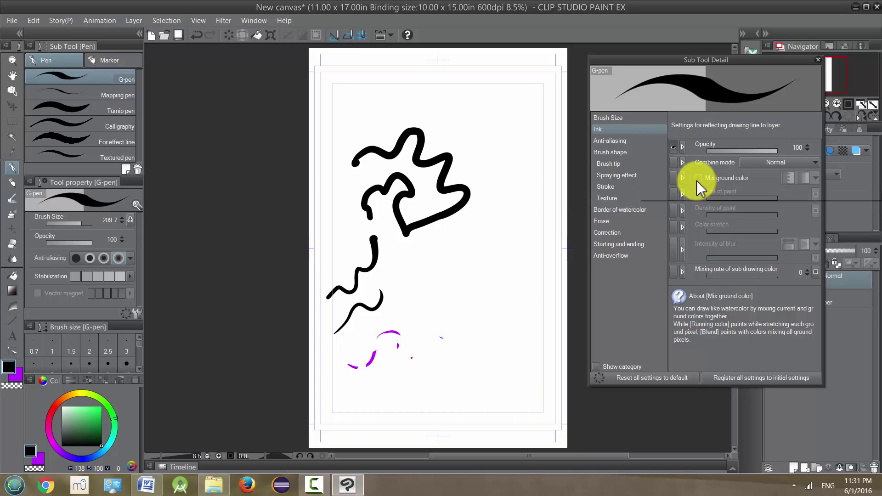
left_click(698, 179)
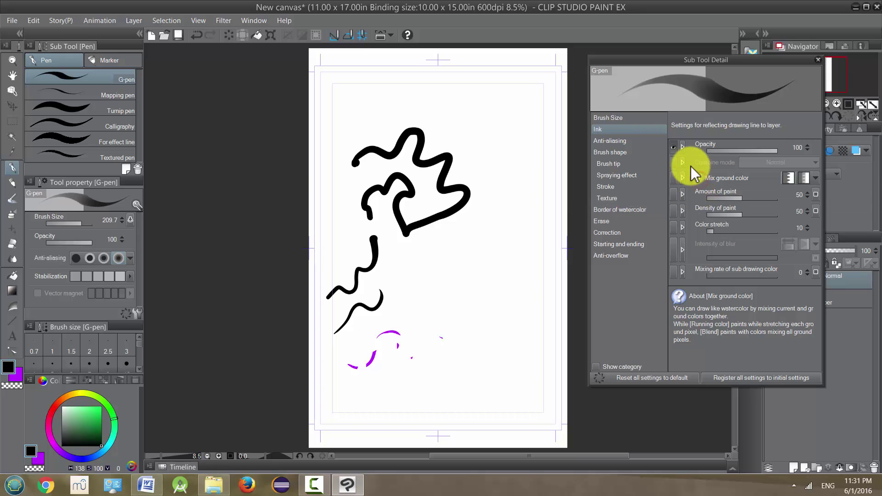
mouse_move(548, 201)
left_mouse_down()
mouse_move(502, 212)
mouse_move(503, 185)
mouse_move(500, 282)
mouse_move(522, 307)
left_mouse_up()
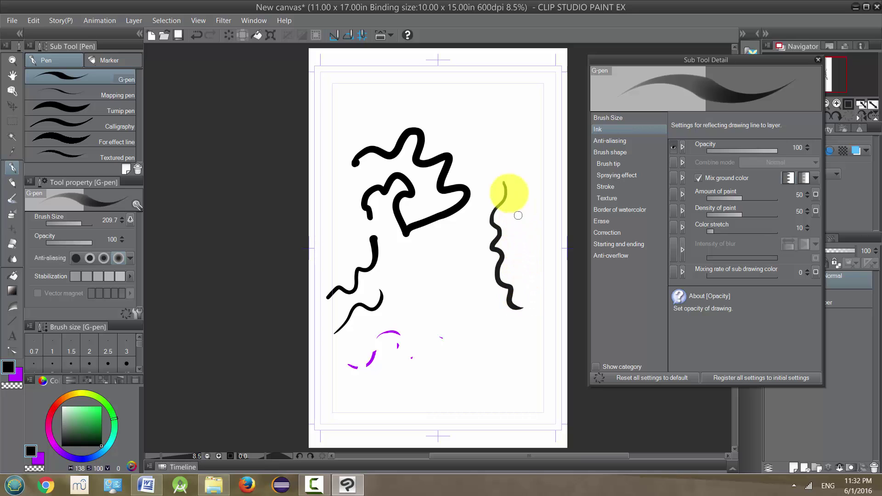
scroll(504, 169, "up", 8)
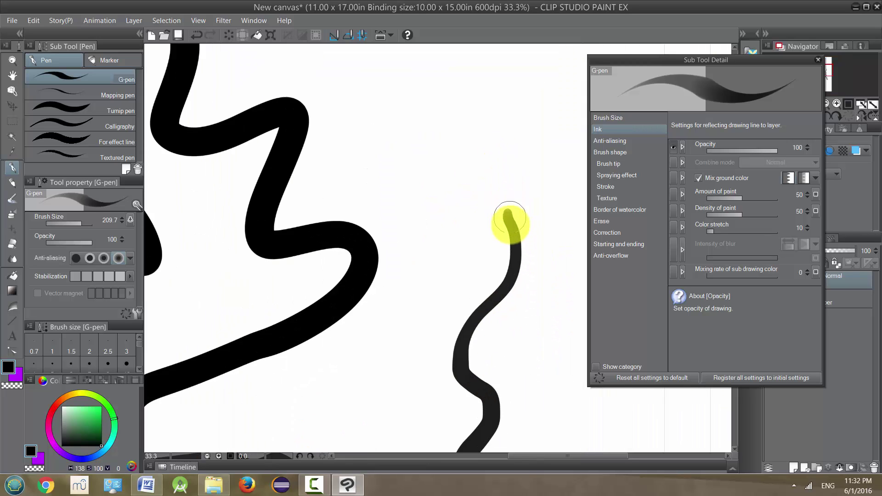
left_click_drag(432, 147, 408, 289)
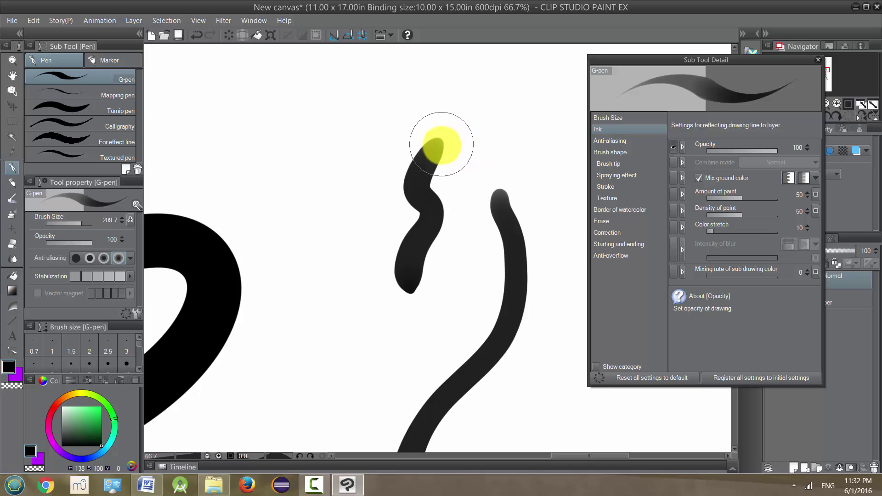
mouse_move(419, 100)
left_mouse_down()
mouse_move(378, 128)
mouse_move(345, 230)
left_mouse_up()
Paint test strokes with Amount of paint at 75, and change Amount of paint to 66 and Density of paint to 53
left_click_drag(734, 198, 760, 197)
mouse_move(459, 110)
left_mouse_down()
mouse_move(543, 185)
mouse_move(457, 109)
left_mouse_up()
mouse_move(342, 308)
left_mouse_down()
mouse_move(338, 335)
mouse_move(357, 373)
left_mouse_up()
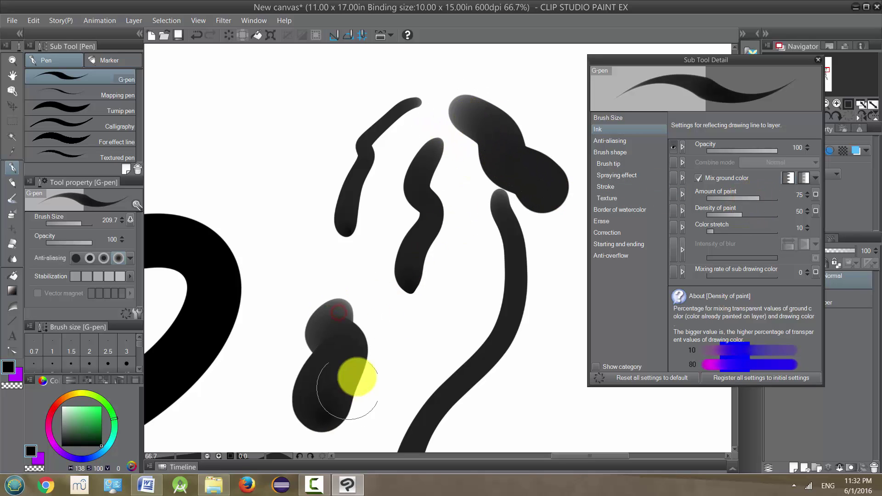
mouse_move(462, 300)
left_mouse_down()
mouse_move(431, 320)
mouse_move(398, 372)
left_mouse_up()
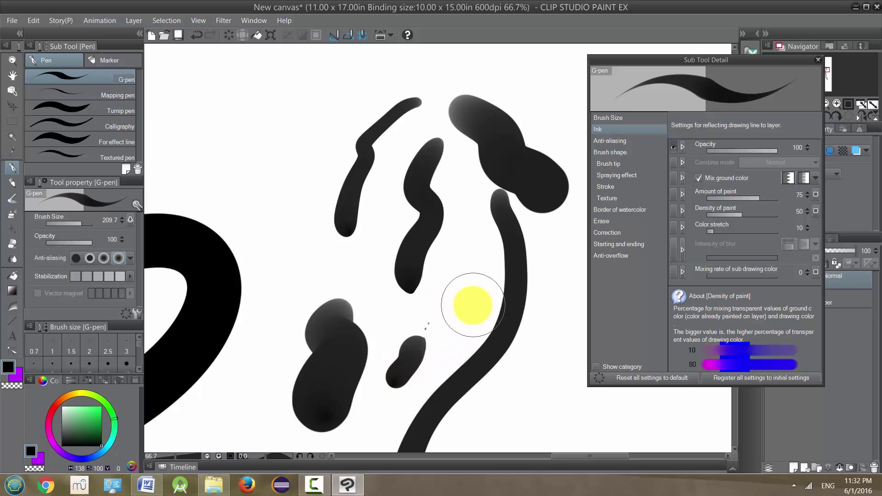
mouse_move(756, 198)
left_mouse_down()
mouse_move(732, 198)
mouse_move(754, 200)
left_mouse_up()
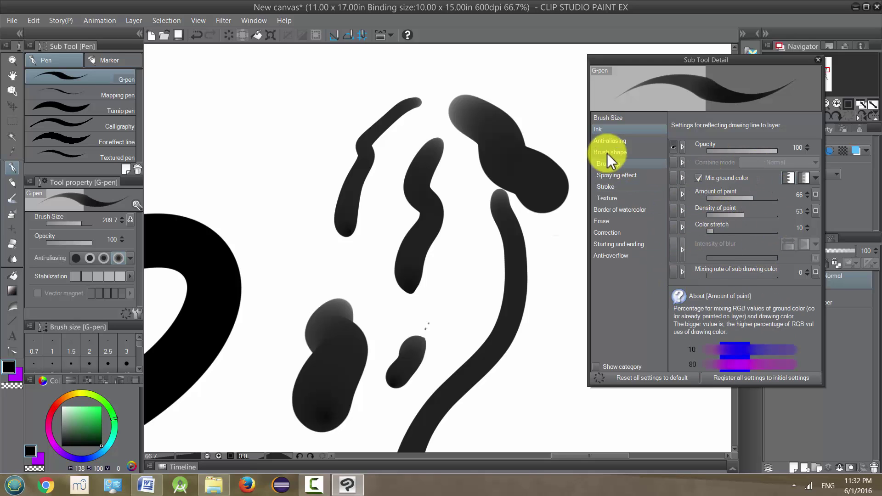
Apply the Dotted line brush shape to the G-pen and draw a trail of dots beside the test strokes
left_click(609, 141)
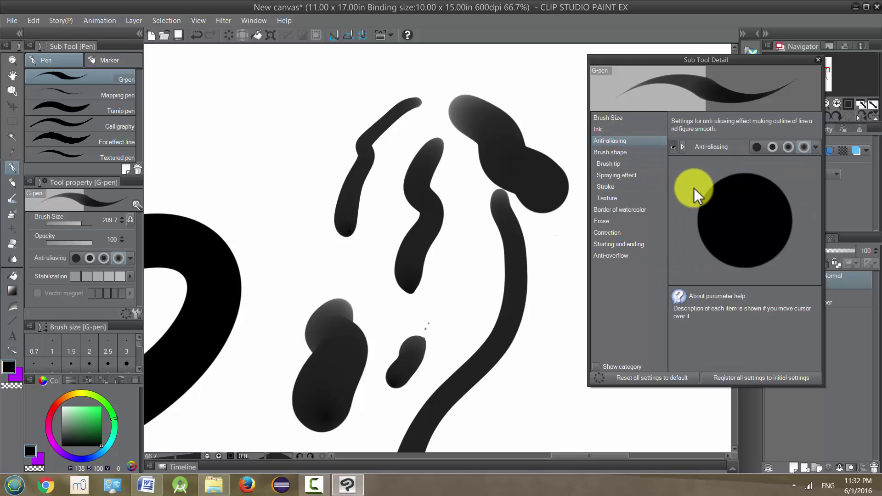
left_click(608, 154)
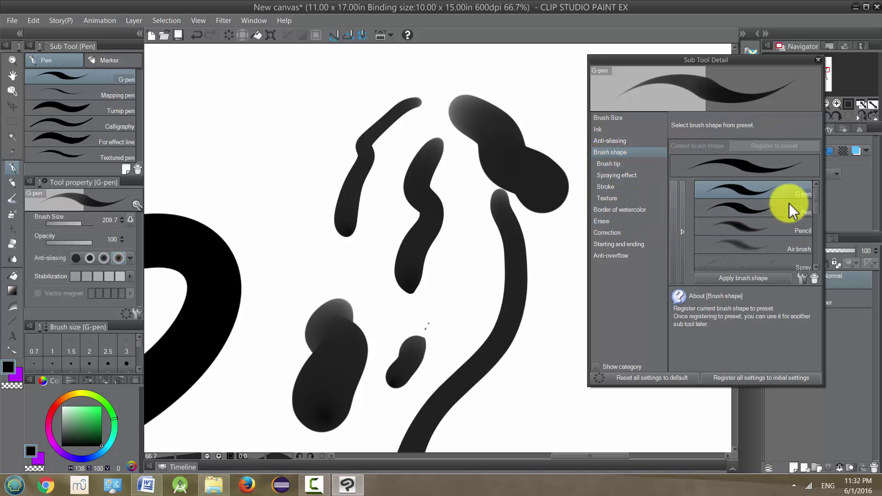
left_click_drag(818, 208, 816, 247)
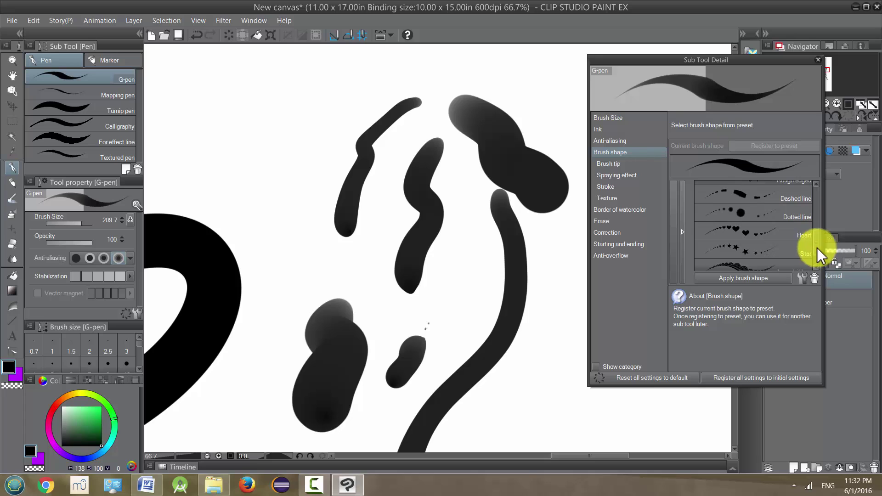
left_click(742, 214)
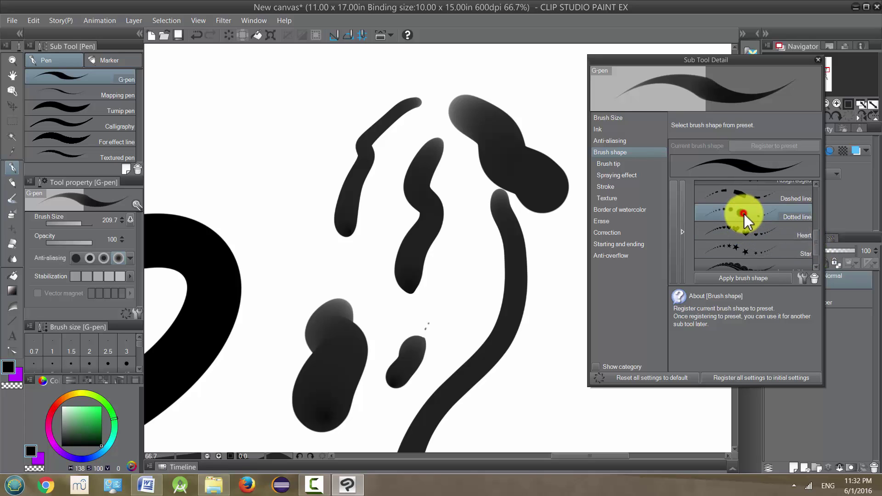
left_click(744, 278)
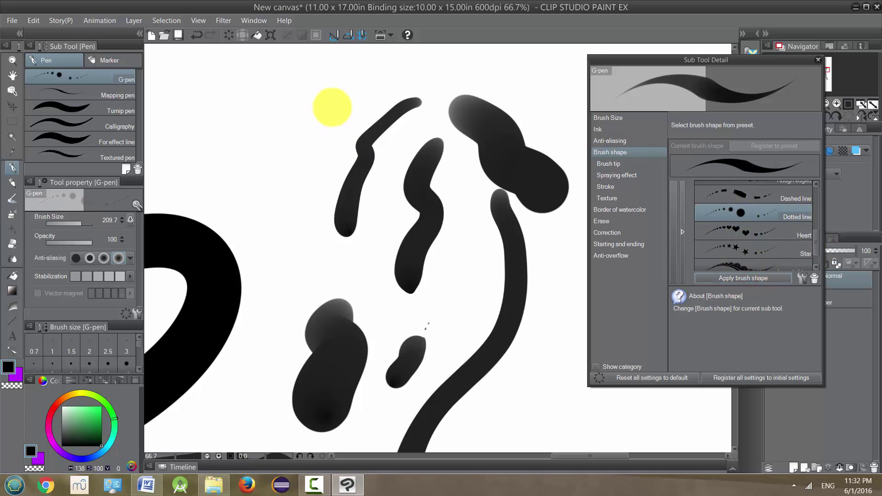
mouse_move(355, 86)
left_mouse_down()
mouse_move(306, 108)
mouse_move(284, 145)
mouse_move(206, 145)
mouse_move(170, 158)
mouse_move(215, 208)
mouse_move(270, 245)
mouse_move(312, 306)
mouse_move(250, 381)
left_mouse_up()
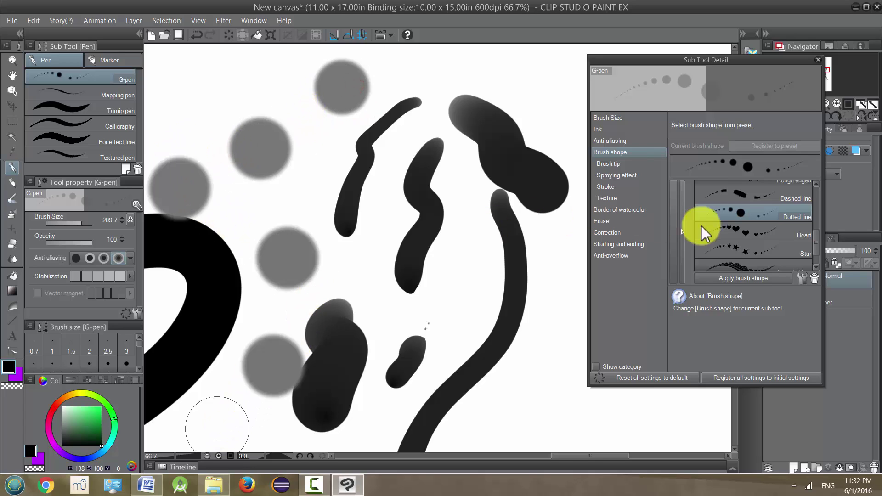
Apply the Star brush shape to the G-pen and draw an arc of stars above the test strokes
left_click(747, 251)
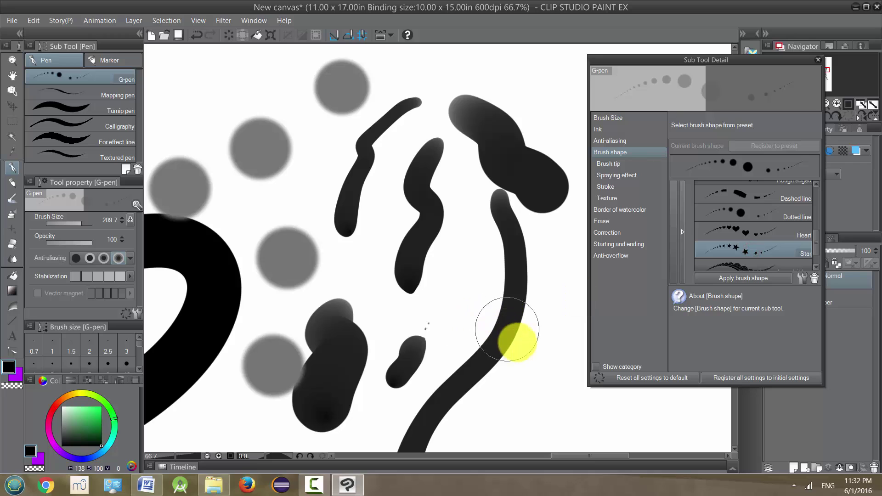
left_click_drag(518, 338, 560, 410)
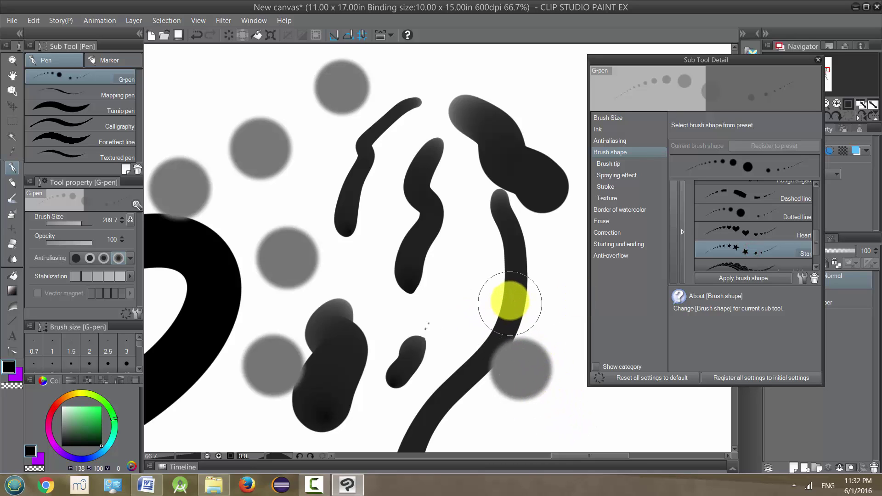
scroll(509, 303, "down", 1)
scroll(508, 303, "down", 1)
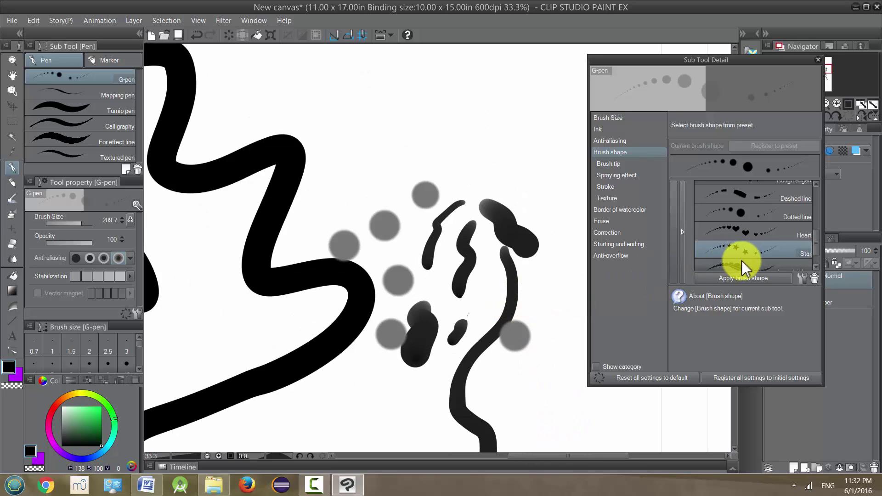
left_click(740, 277)
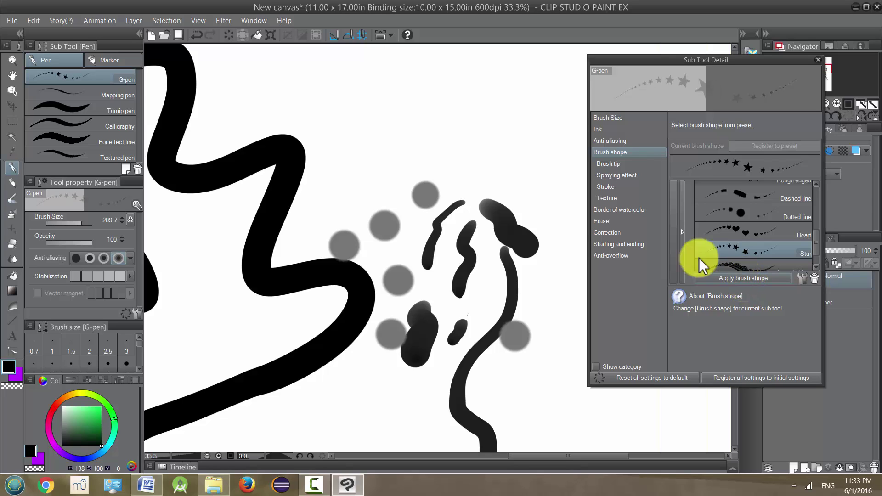
mouse_move(495, 122)
left_mouse_down()
mouse_move(473, 132)
mouse_move(434, 112)
mouse_move(317, 189)
mouse_move(219, 234)
mouse_move(204, 256)
left_mouse_up()
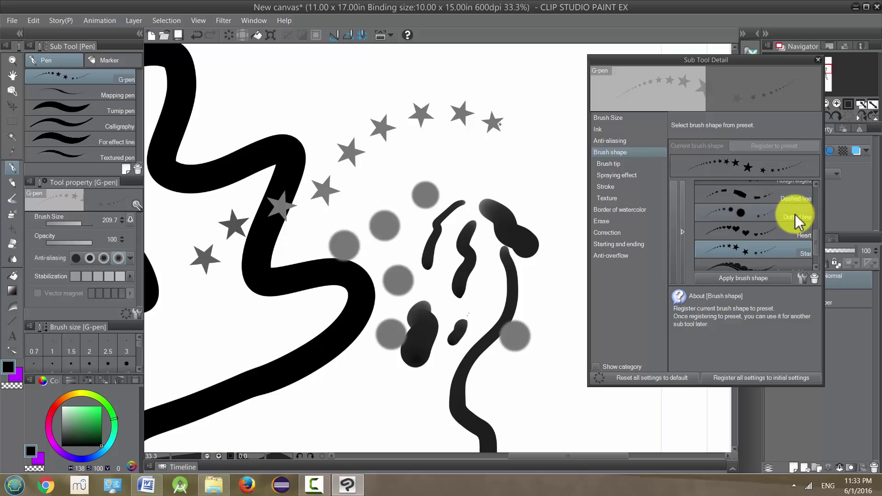
Restore the pen's brush shape to the G-pen preset
left_click(814, 279)
left_click(790, 190)
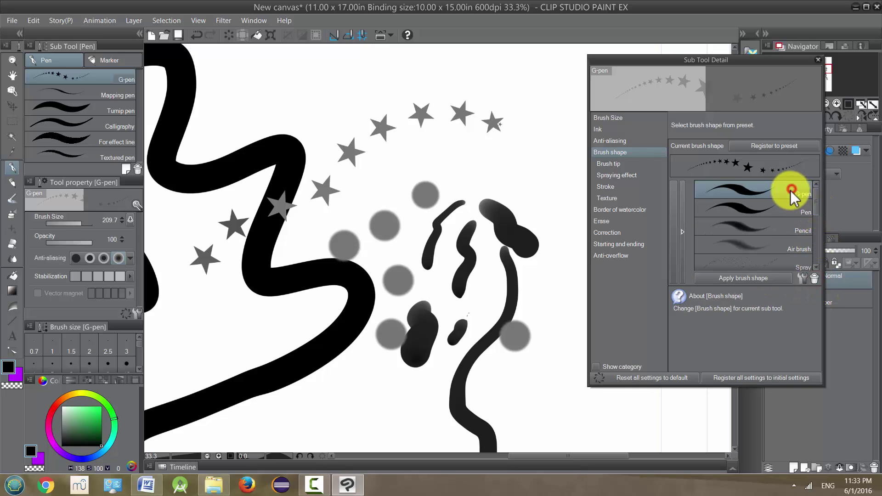
left_click(755, 279)
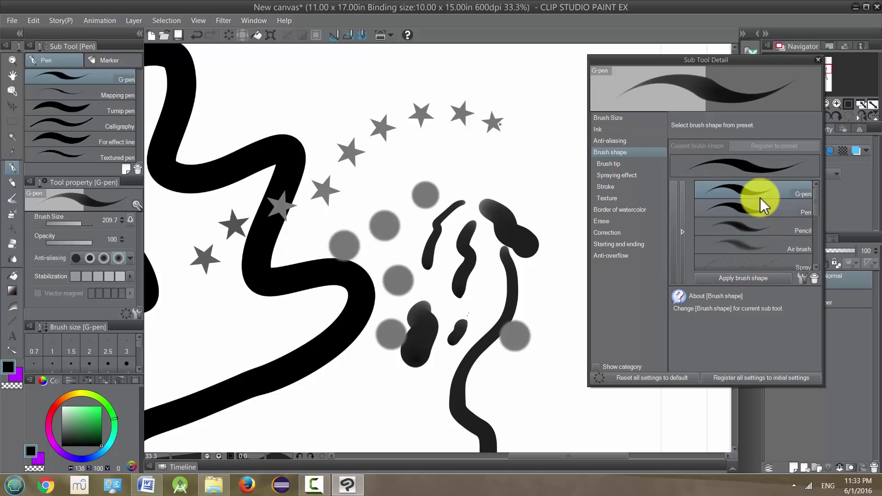
Set the brush tip's Hardness to its lowest level and paint soft blurry test strokes below the stars and dots
left_click(615, 165)
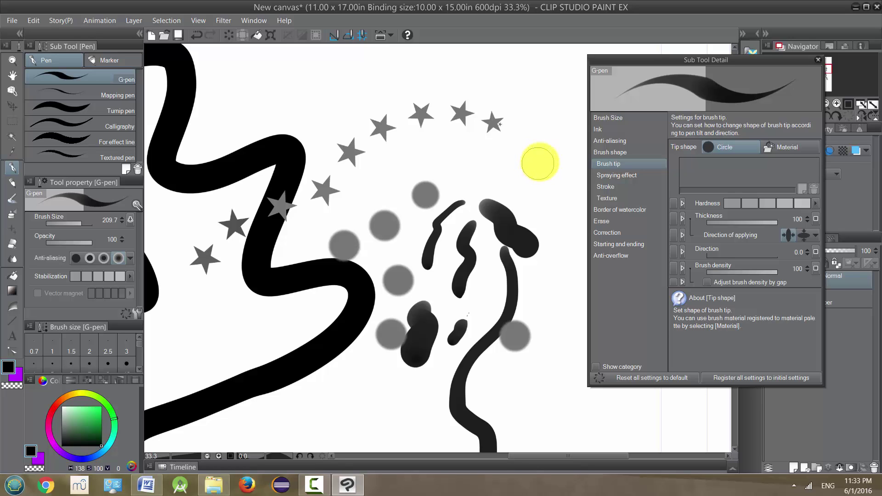
left_click(755, 154)
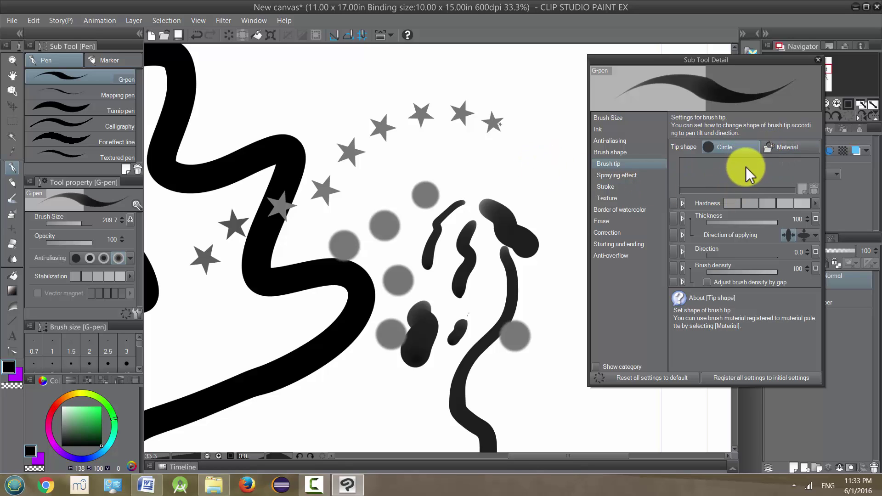
mouse_move(728, 207)
left_mouse_down()
mouse_move(803, 202)
mouse_move(731, 205)
left_mouse_up()
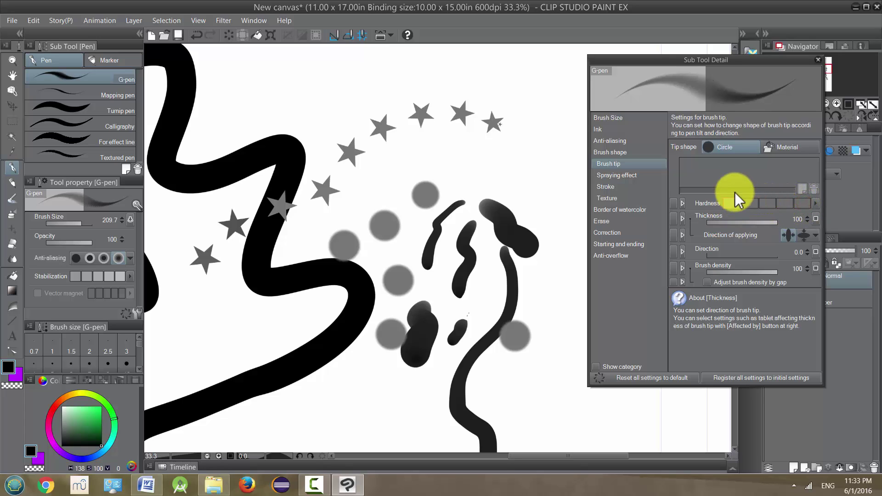
mouse_move(349, 399)
left_mouse_down()
mouse_move(406, 395)
mouse_move(297, 381)
left_mouse_up()
mouse_move(281, 324)
left_mouse_down()
mouse_move(205, 315)
mouse_move(236, 275)
mouse_move(264, 282)
left_mouse_up()
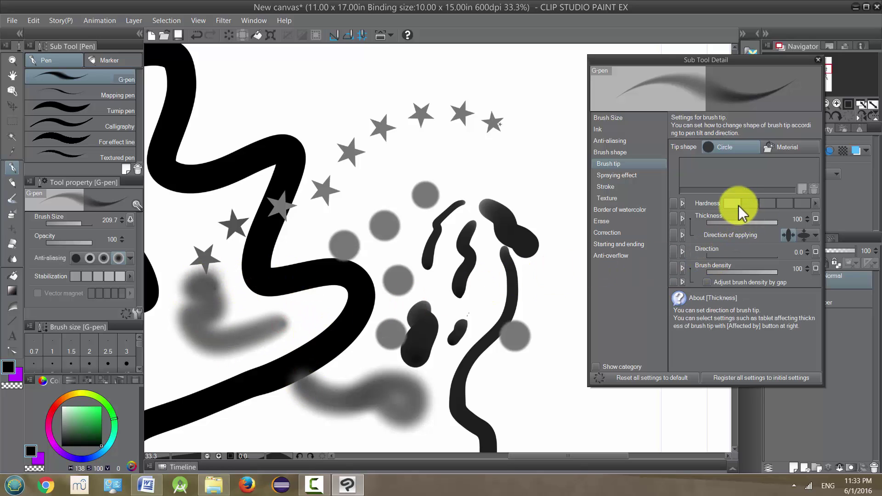
Paint a test stroke with the brush tip's Hardness at its highest level, and turn off Mix ground color in the ink settings
left_click_drag(738, 203, 804, 204)
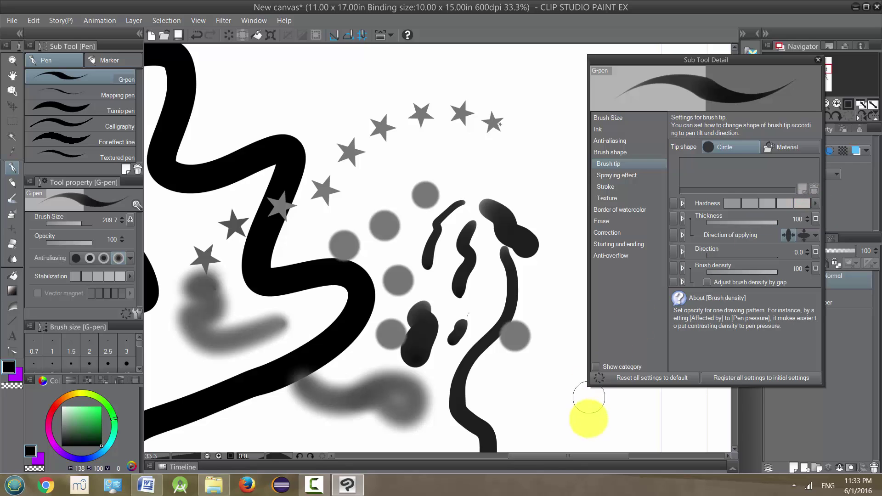
mouse_move(594, 413)
left_mouse_down()
mouse_move(502, 395)
mouse_move(536, 339)
mouse_move(553, 249)
mouse_move(574, 424)
left_mouse_up()
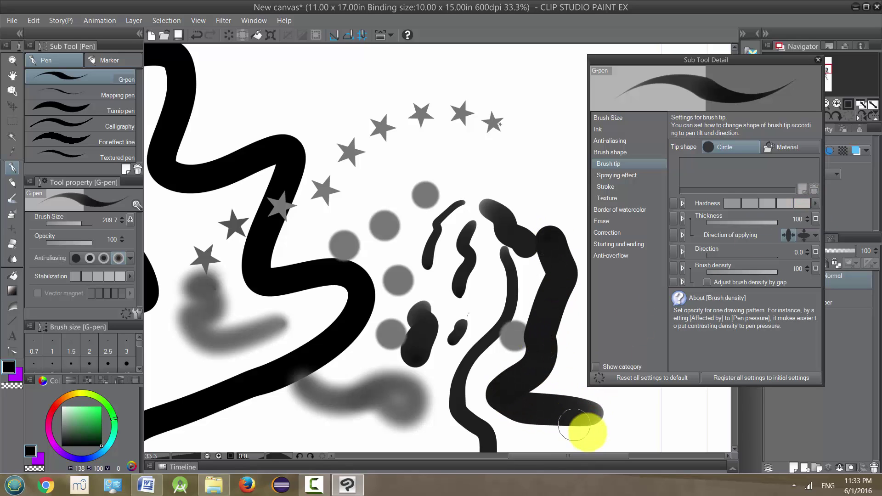
left_click(611, 130)
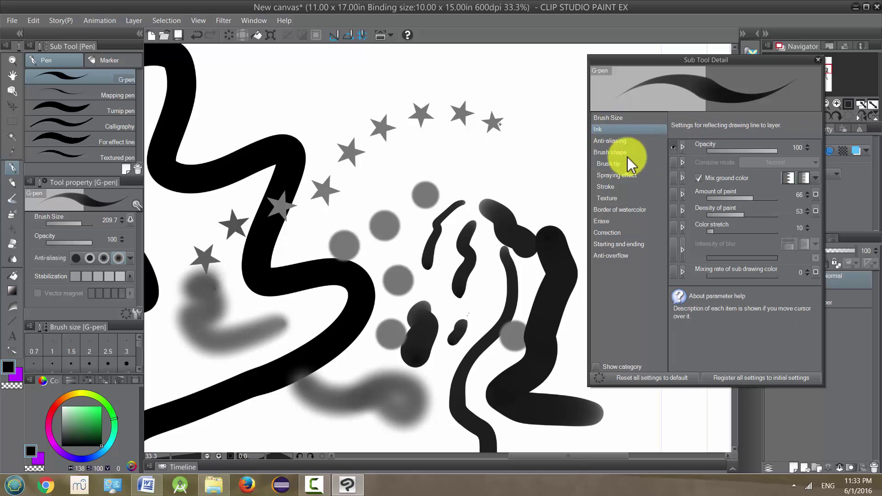
left_click(698, 179)
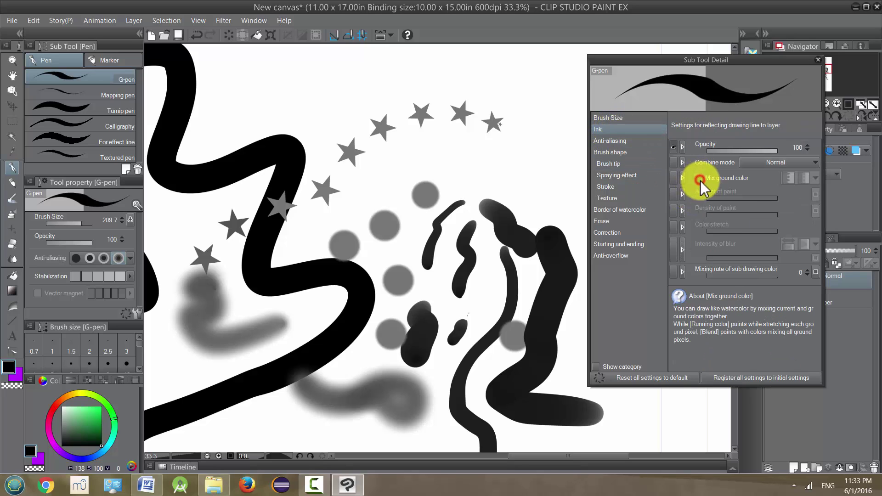
Set the brush tip's Thickness to 18 and draw winding calligraphic test strokes over the existing marks
left_click(612, 166)
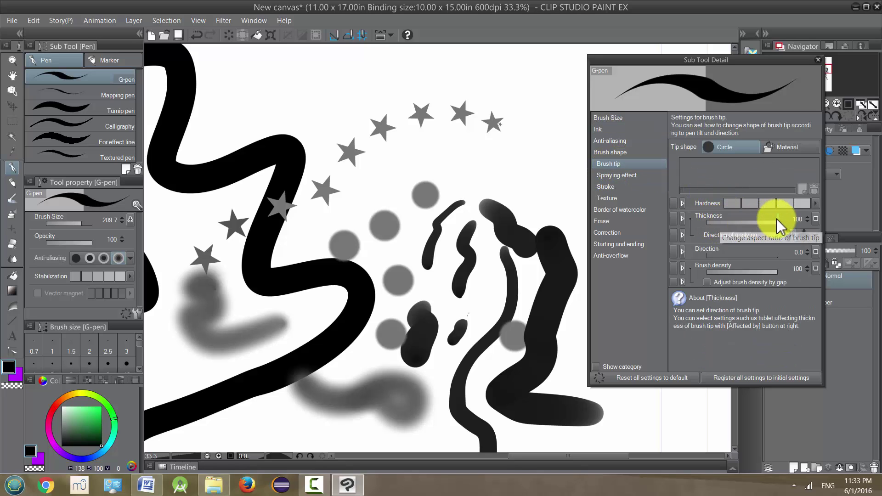
left_click_drag(781, 225, 718, 229)
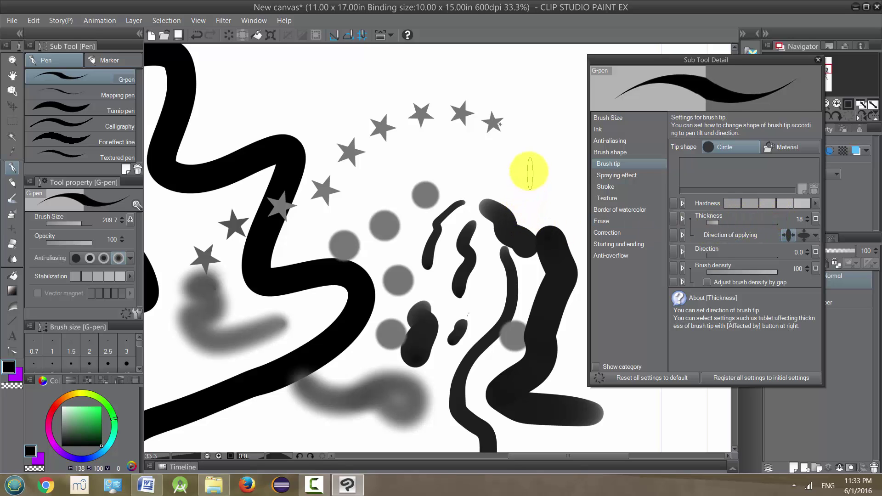
mouse_move(274, 85)
left_mouse_down()
mouse_move(351, 75)
mouse_move(380, 96)
mouse_move(374, 142)
mouse_move(389, 166)
mouse_move(415, 108)
mouse_move(452, 64)
mouse_move(468, 154)
mouse_move(523, 138)
mouse_move(560, 151)
mouse_move(413, 220)
mouse_move(353, 360)
mouse_move(516, 256)
mouse_move(403, 274)
left_mouse_up()
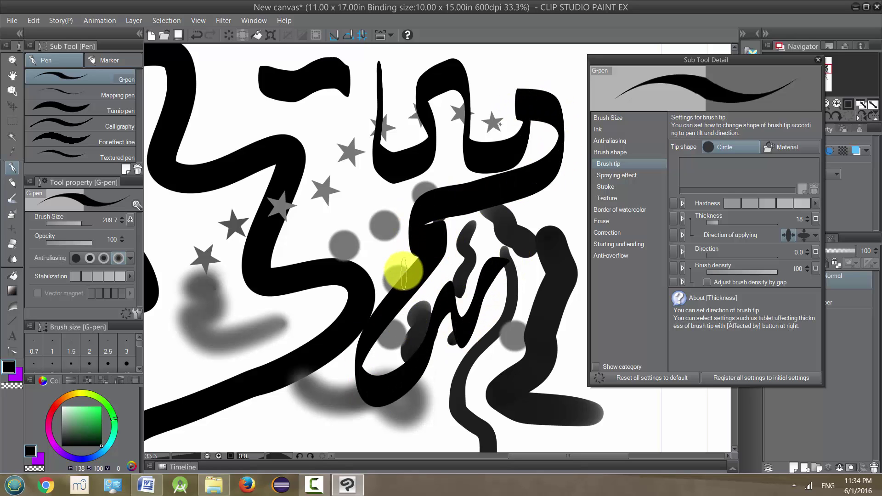
Clear all test strokes from the canvas and restore the brush tip's Thickness to 100
scroll(410, 262, "down", 7)
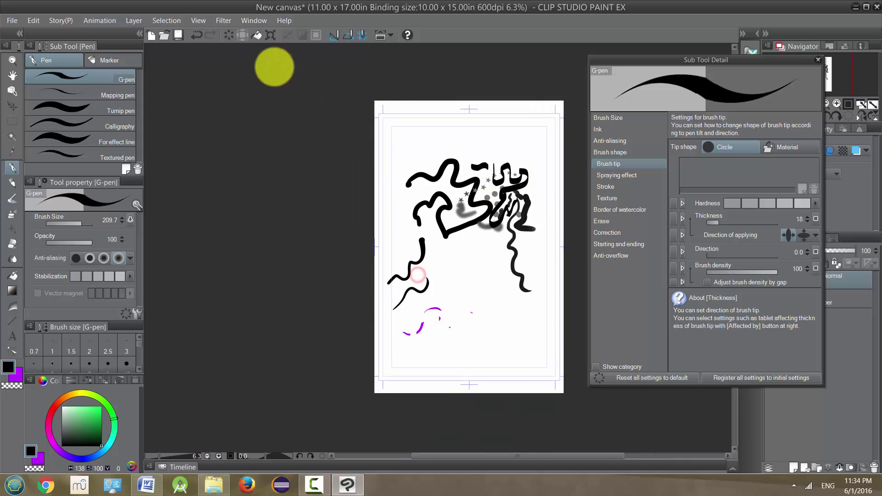
left_click(236, 35)
scroll(390, 157, "up", 1)
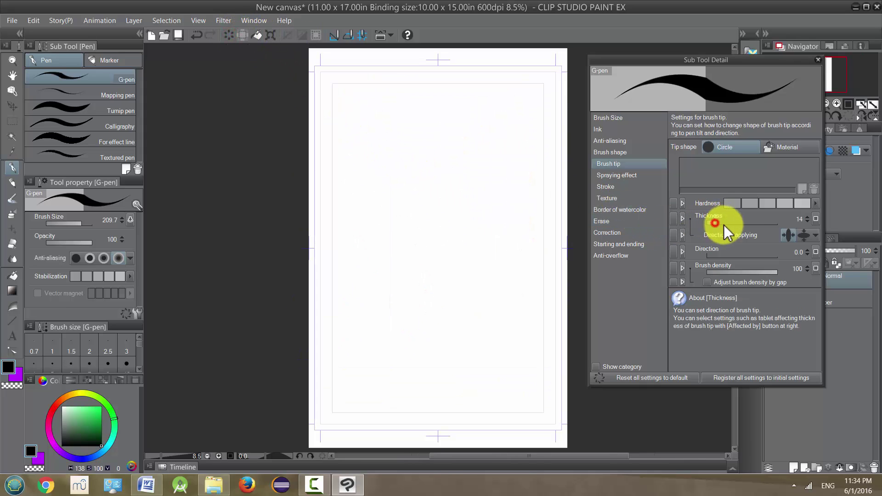
left_click_drag(760, 232, 804, 235)
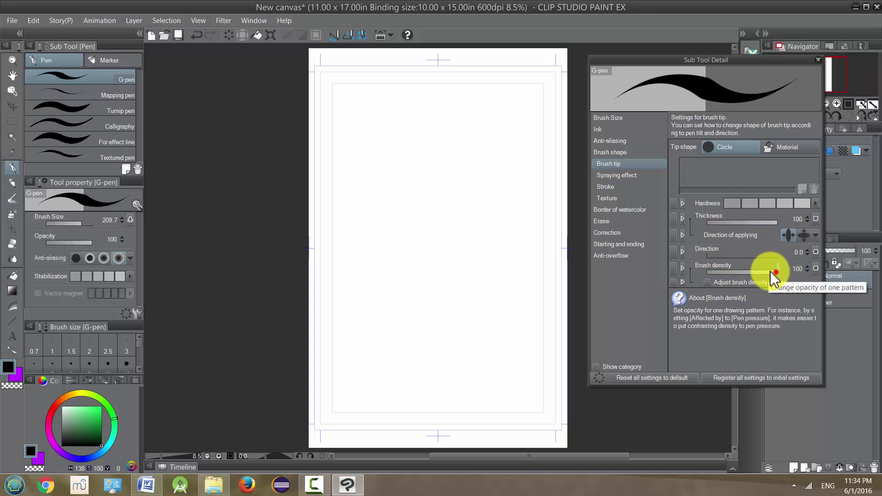
Paint a wavy test stroke on the page with Brush density at 49, and restore Brush density to 100
left_click_drag(769, 275, 741, 272)
mouse_move(489, 259)
left_mouse_down()
mouse_move(462, 275)
mouse_move(485, 339)
mouse_move(547, 371)
left_mouse_up()
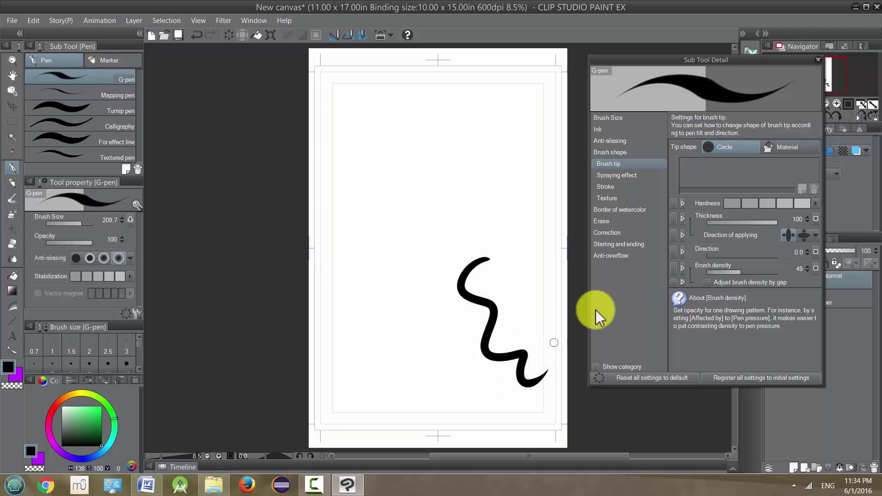
left_click_drag(803, 274, 804, 274)
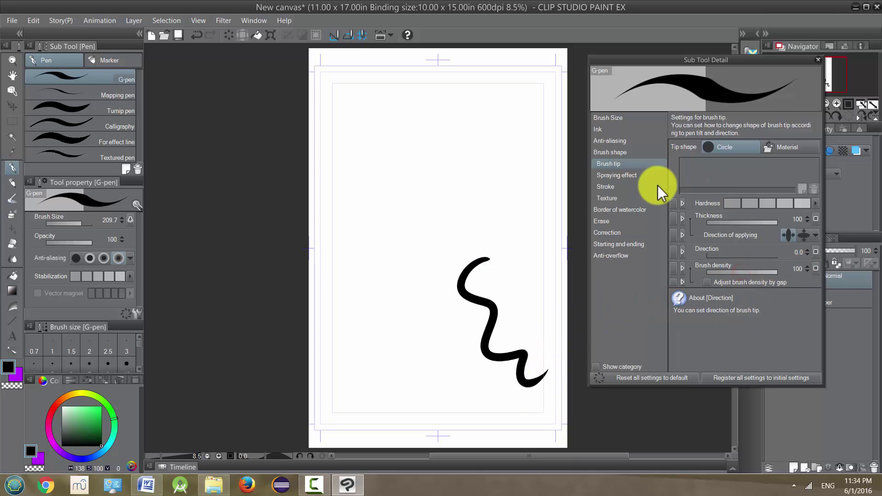
Turn on the Spraying effect for the G-pen and paint a wavy test stroke in the upper part of the page
left_click(614, 177)
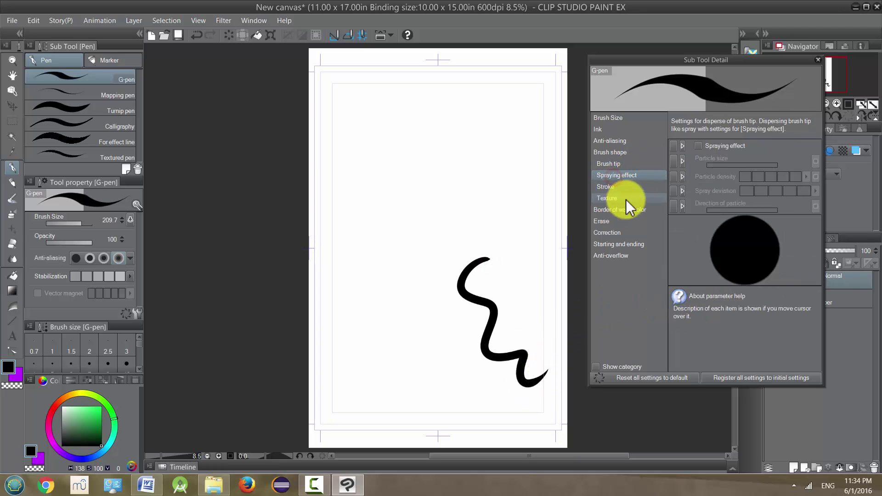
left_click(696, 146)
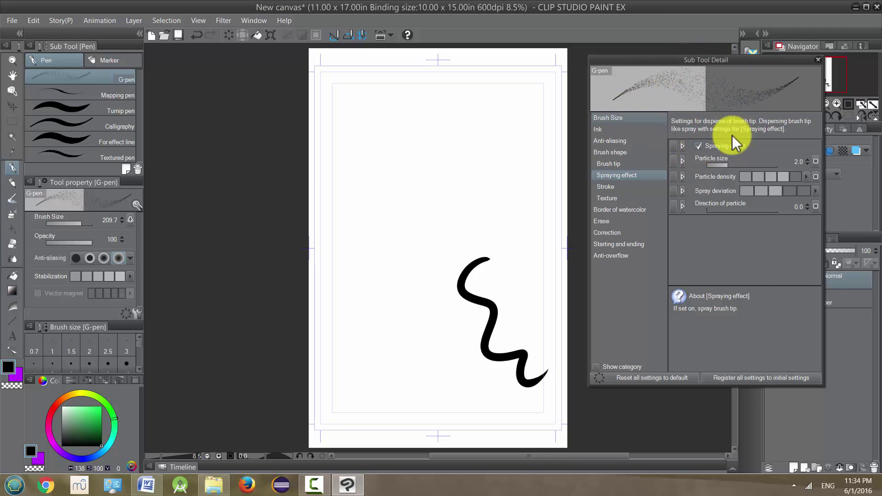
mouse_move(395, 117)
left_mouse_down()
mouse_move(406, 162)
mouse_move(437, 196)
mouse_move(505, 211)
left_mouse_up()
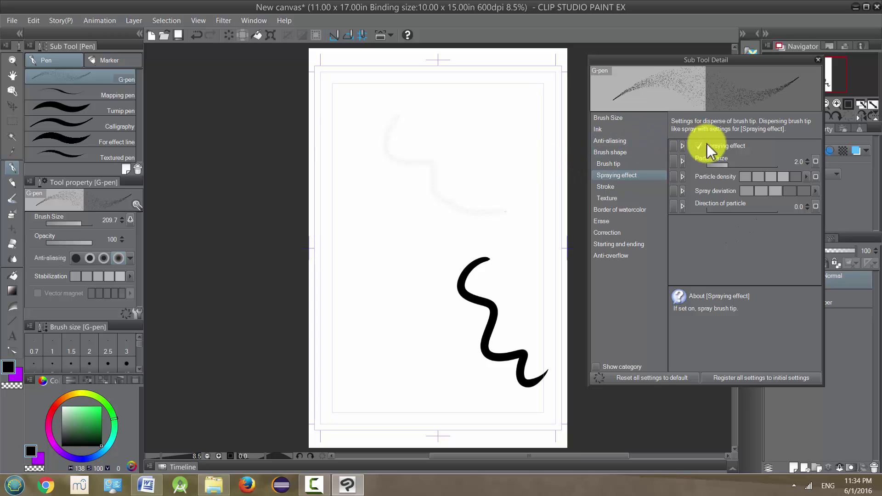
Paint wavy spray test strokes across the page while raising Brush Size to 616.6 and Particle size to 59.5
left_click_drag(727, 164, 741, 168)
mouse_move(488, 128)
left_mouse_down()
mouse_move(533, 199)
mouse_move(530, 226)
left_mouse_up()
left_click_drag(79, 223, 87, 223)
mouse_move(380, 212)
left_mouse_down()
mouse_move(375, 236)
mouse_move(413, 324)
mouse_move(489, 364)
mouse_move(489, 381)
left_mouse_up()
mouse_move(365, 284)
left_mouse_down()
mouse_move(336, 240)
mouse_move(342, 157)
mouse_move(402, 186)
mouse_move(438, 102)
mouse_move(476, 204)
mouse_move(519, 262)
mouse_move(545, 364)
left_mouse_up()
left_click(742, 164)
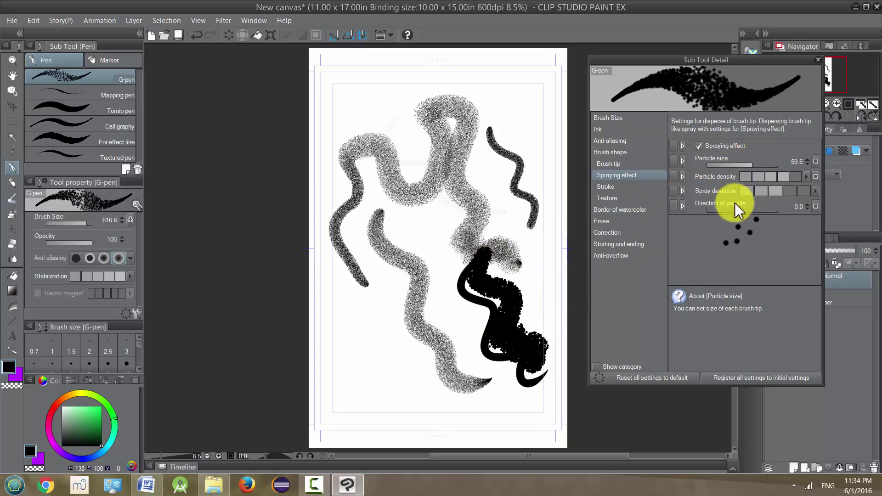
Try several Spray deviation levels, set the highest one and paint a short spray stroke in the page's lower left area
left_click(790, 192)
left_click(804, 193)
left_click(772, 191)
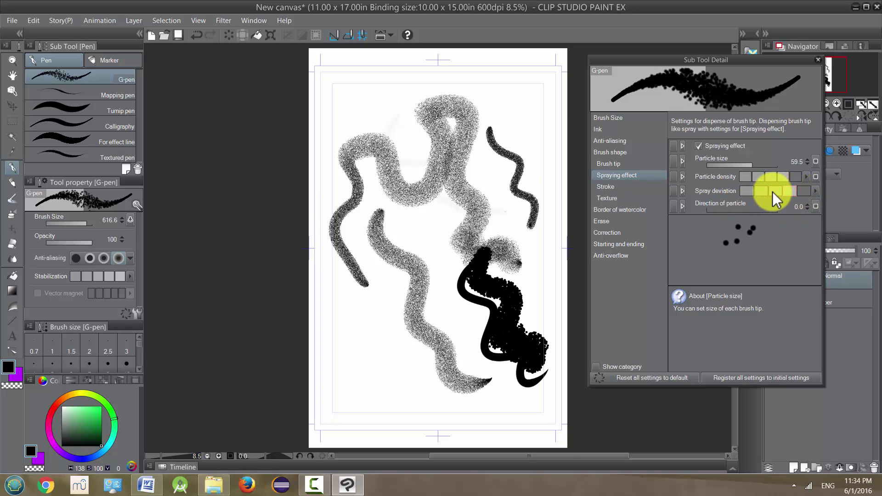
left_click(742, 192)
left_click(804, 192)
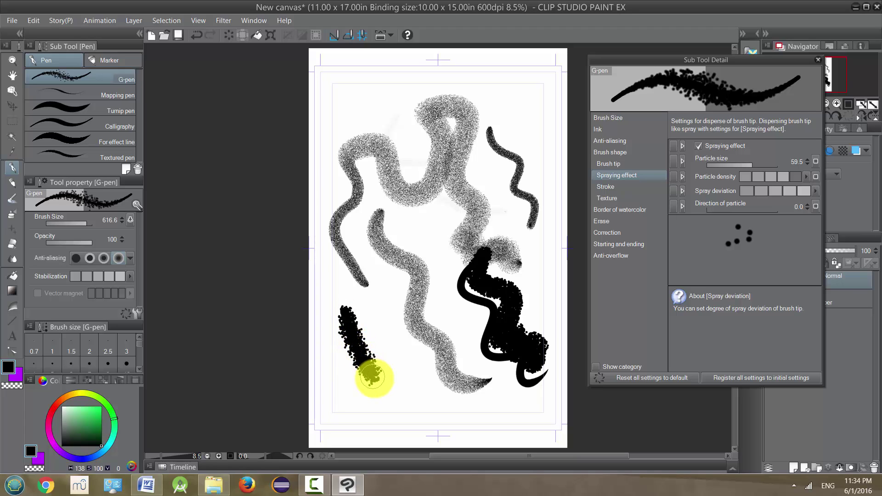
left_click_drag(387, 393, 395, 401)
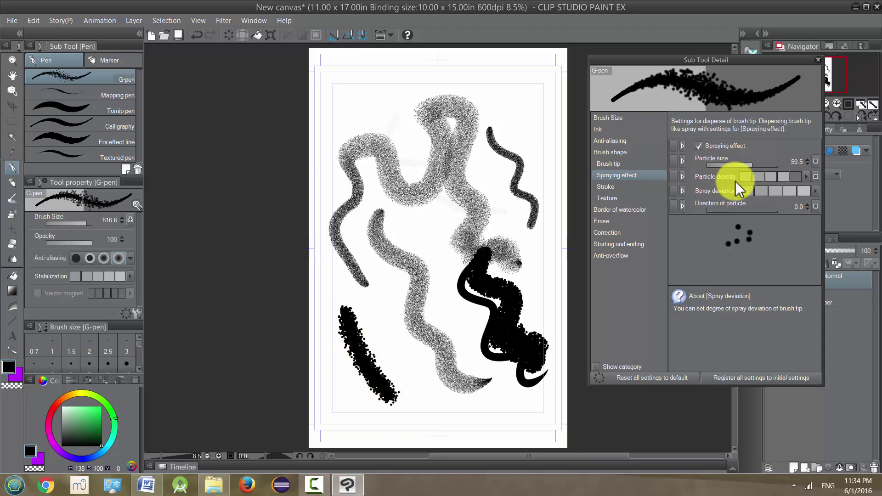
Raise the spray's Particle size to 2000 and paint a huge stroke from the bottom to the top of the page
left_click_drag(753, 164, 783, 172)
mouse_move(399, 429)
left_mouse_down()
mouse_move(452, 422)
mouse_move(528, 386)
mouse_move(532, 315)
mouse_move(449, 203)
mouse_move(413, 118)
mouse_move(418, 107)
left_mouse_up()
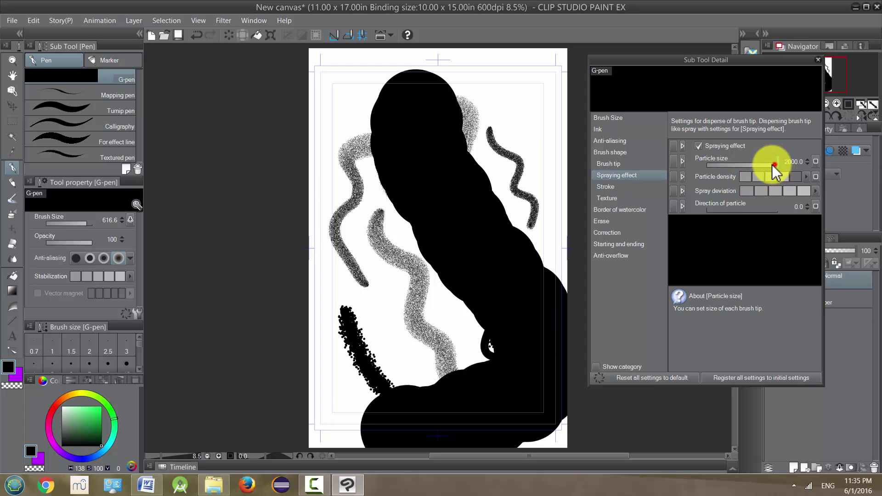
Set Particle size to 24.3 and Spray deviation to its lowest level, and paint a stroke down the page's upper right side
left_click_drag(771, 164, 748, 166)
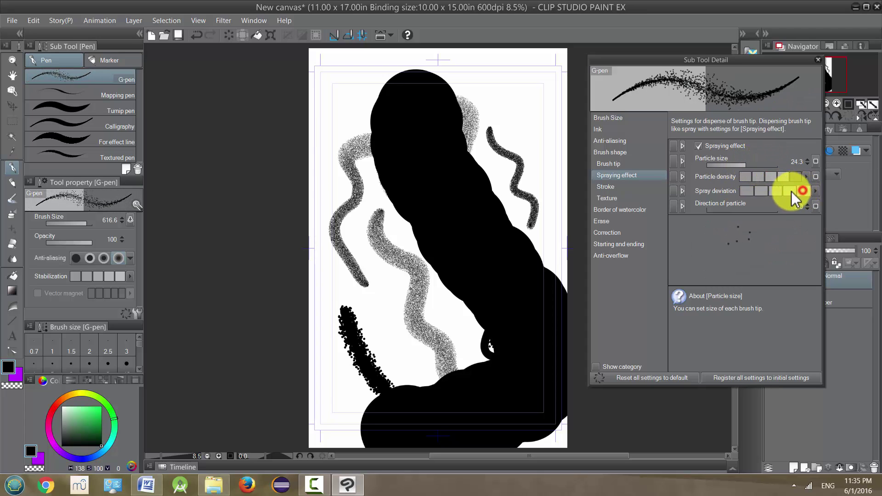
left_click_drag(791, 191, 728, 191)
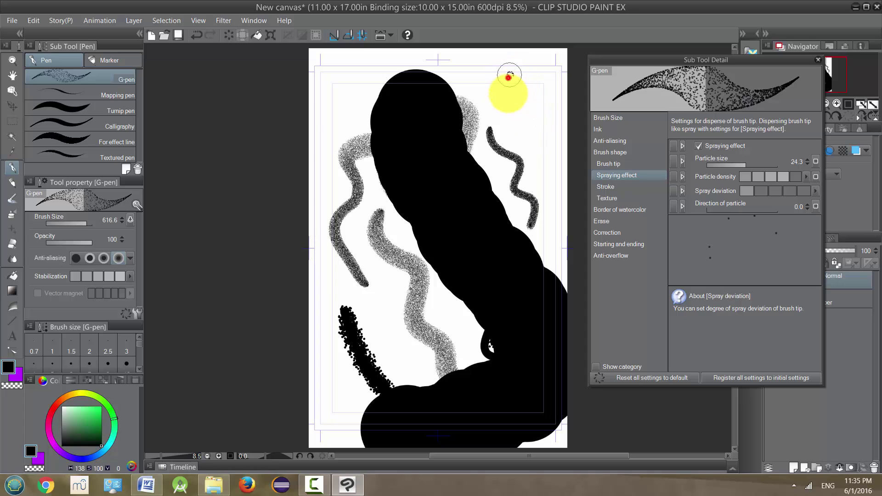
left_click_drag(508, 76, 524, 115)
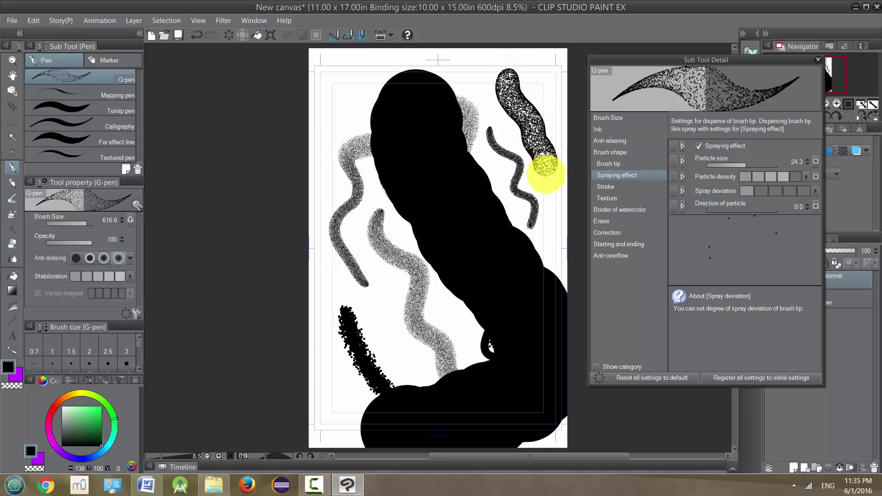
left_click_drag(543, 228, 542, 240)
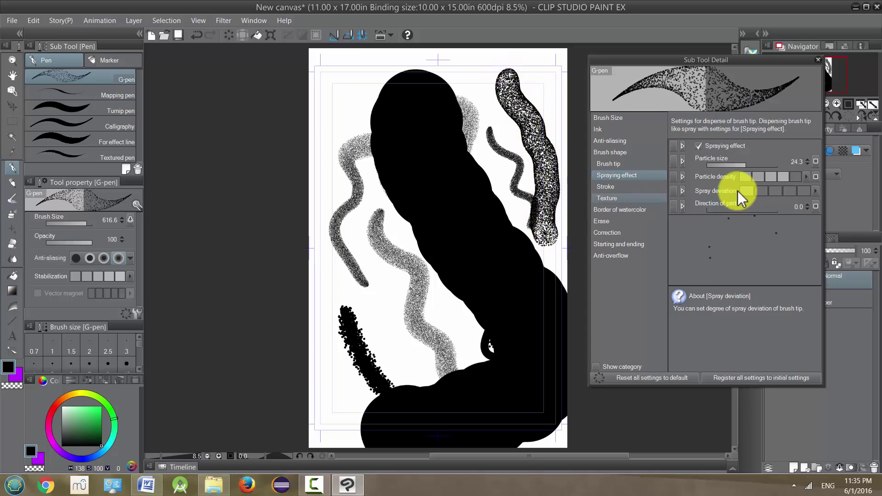
Set Spray deviation to its highest level and paint a long spray stroke down the page's left edge
mouse_move(743, 190)
left_mouse_down()
mouse_move(787, 191)
mouse_move(773, 189)
left_mouse_up()
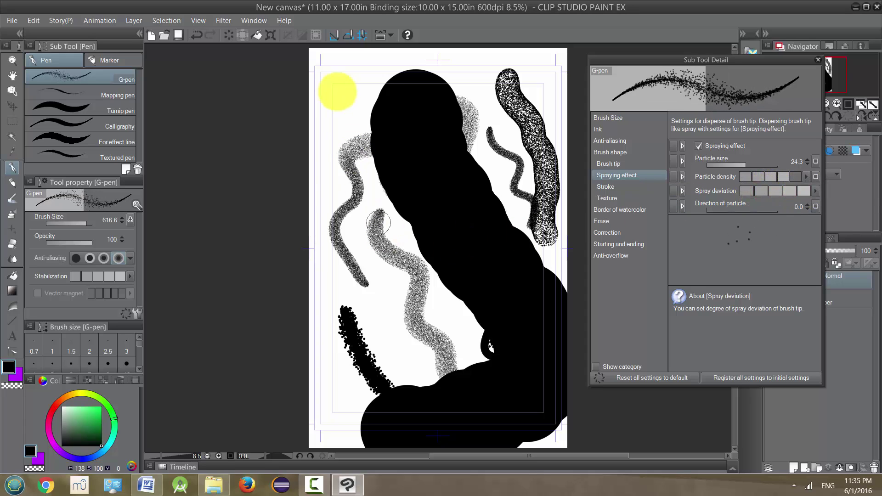
left_click_drag(361, 68, 349, 97)
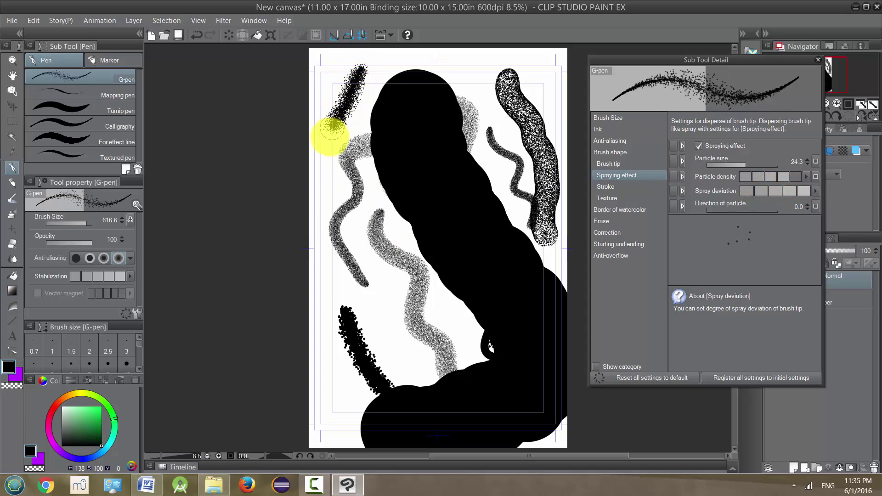
mouse_move(328, 147)
left_mouse_down()
mouse_move(327, 282)
mouse_move(331, 268)
left_mouse_up()
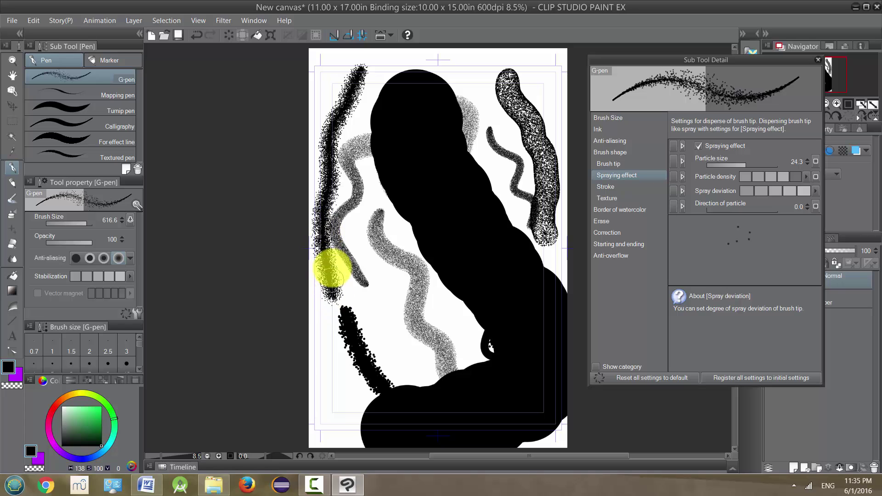
Clear the canvas, show the G-pen's Stroke settings and paint a vertical spray stroke near the page's upper right corner
left_click(238, 38)
left_click(605, 186)
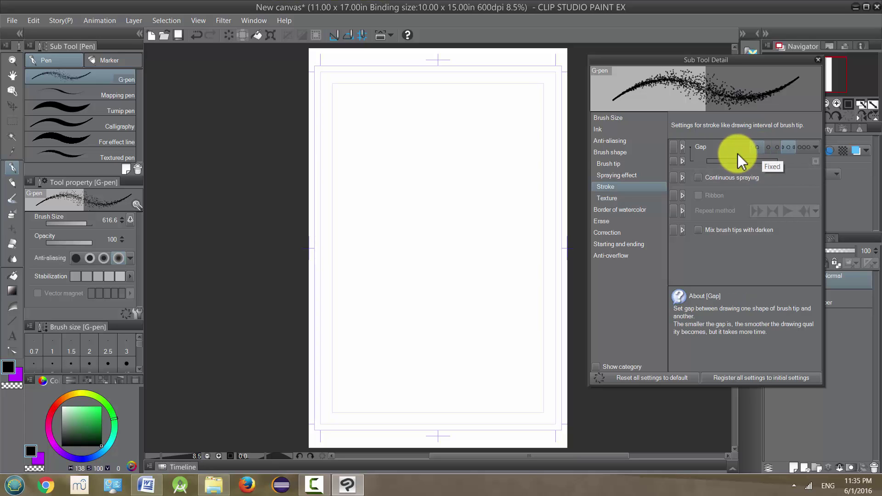
left_click_drag(527, 74, 524, 174)
Turn off the Spraying effect, return to the Stroke settings and paint a solid stroke beside the spray stroke
left_click(619, 177)
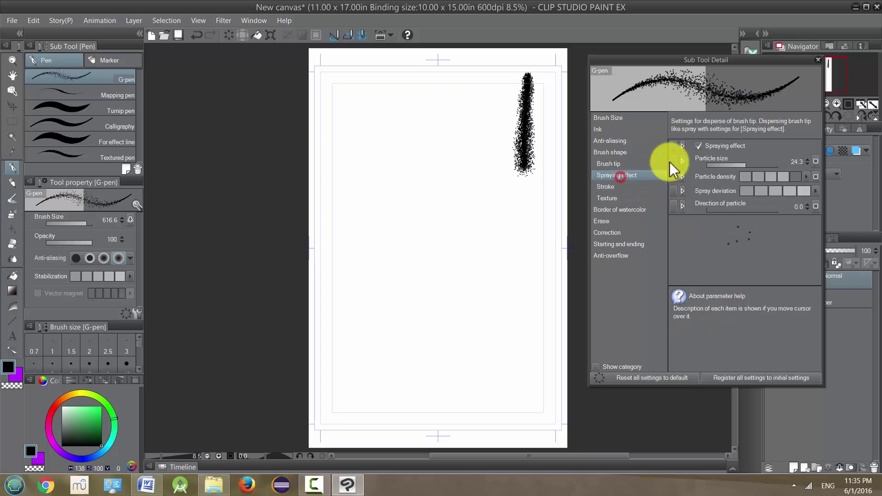
left_click(699, 146)
left_click(617, 193)
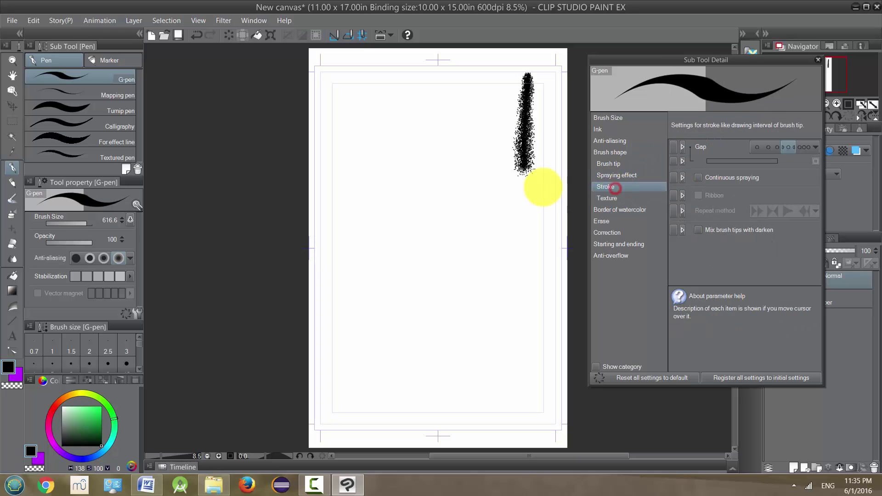
left_click_drag(489, 69, 476, 180)
mouse_move(719, 147)
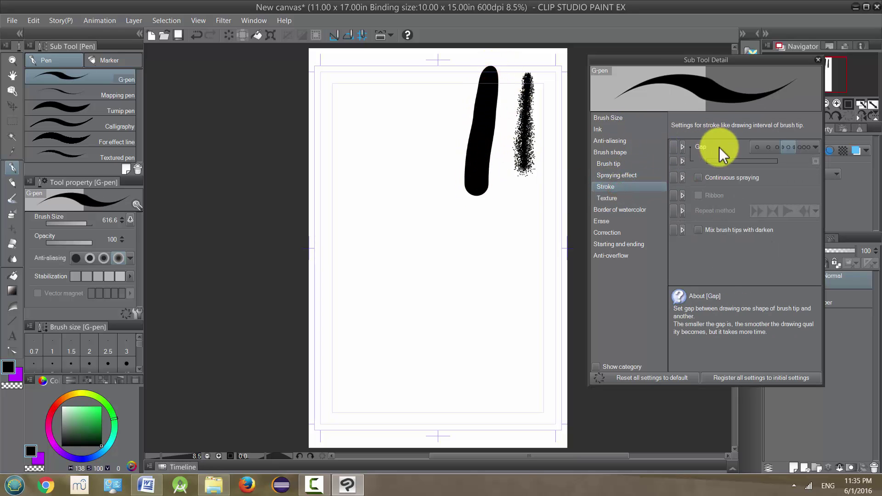
Set the Gap to its first option and paint a stroke beside the solid one, plus a short curved stroke below at Brush Size 156.3
left_click(756, 148)
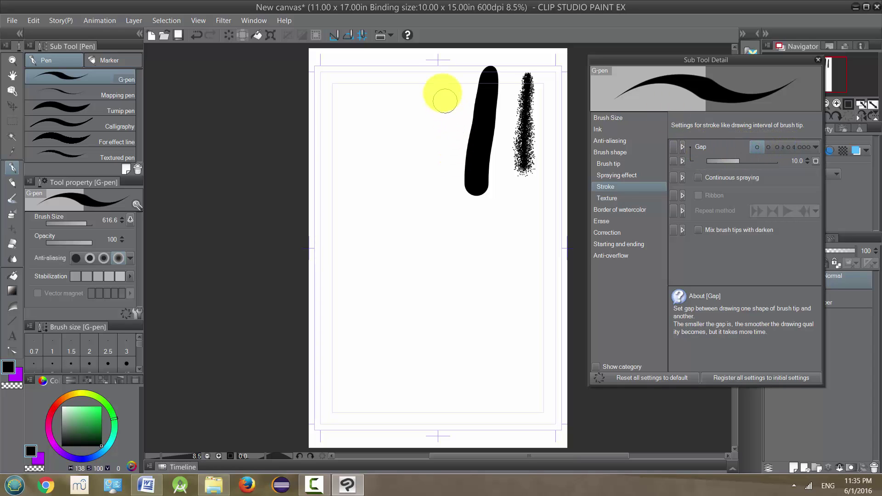
mouse_move(441, 82)
left_mouse_down()
mouse_move(429, 130)
mouse_move(433, 177)
left_mouse_up()
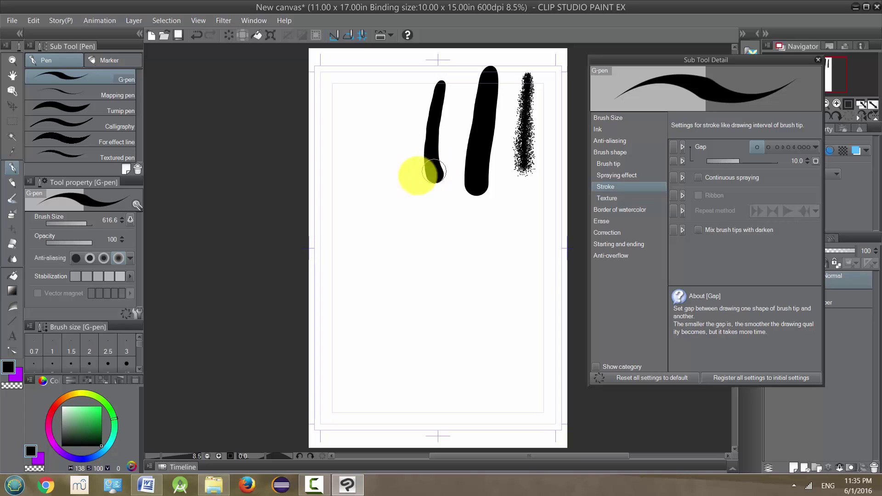
left_click_drag(86, 227, 80, 224)
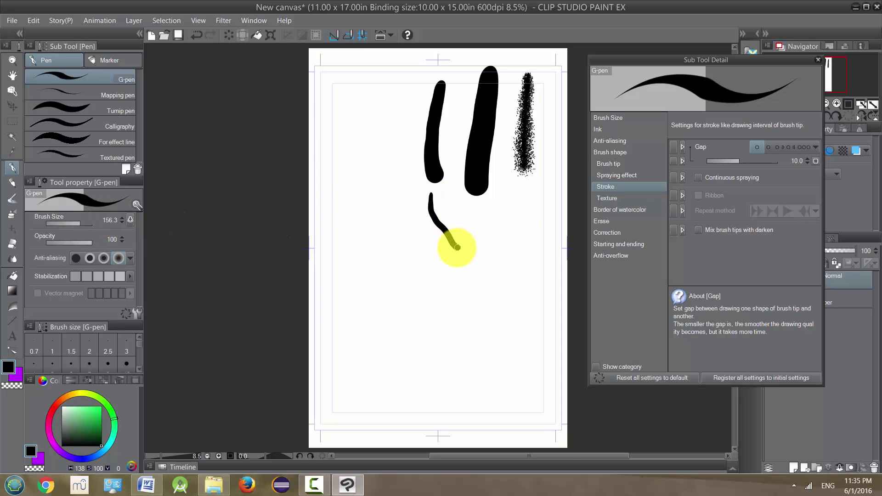
left_click_drag(457, 247, 460, 250)
Set the Gap to 294.2 and paint a dotted stroke down the page below the spray stroke
left_click_drag(739, 161, 764, 162)
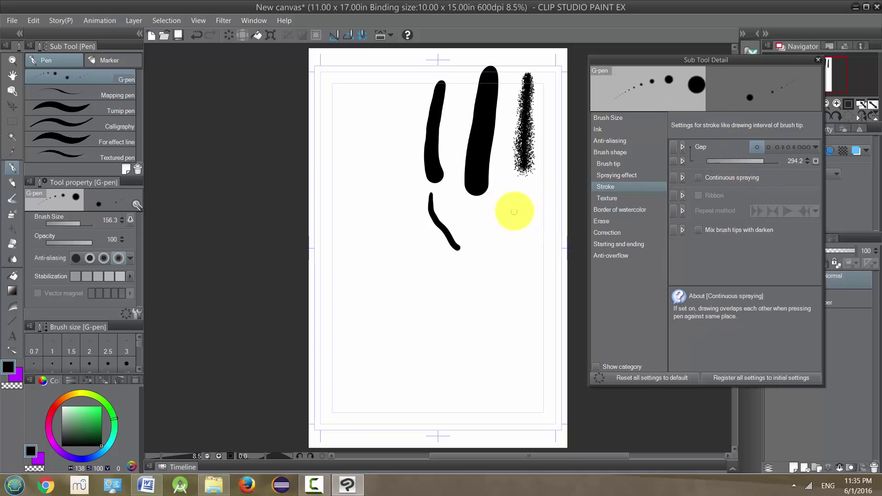
left_click_drag(514, 212, 512, 289)
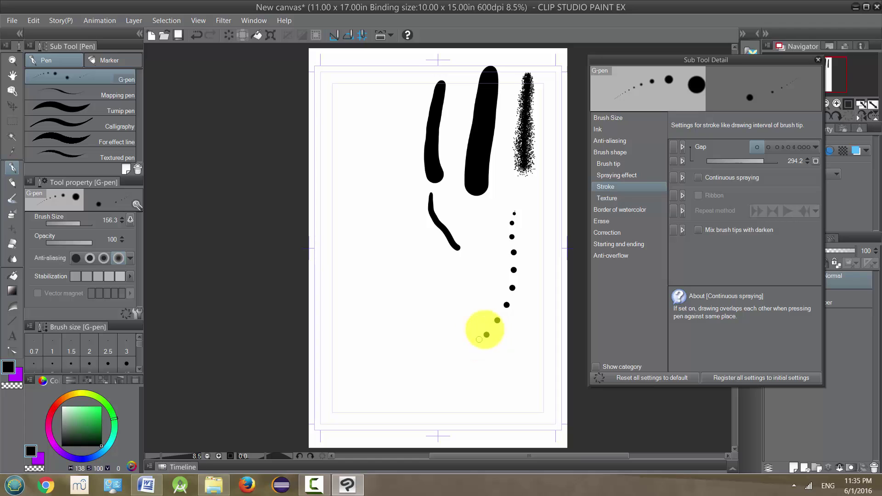
Lower the Gap for a stroke near the page's right edge, and paint a long curved stroke across the lower page at Gap 82.0
left_click_drag(763, 161, 750, 162)
left_click_drag(544, 219, 526, 324)
left_click_drag(749, 161, 753, 162)
mouse_move(543, 307)
left_mouse_down()
mouse_move(535, 355)
mouse_move(512, 373)
mouse_move(412, 386)
left_mouse_up()
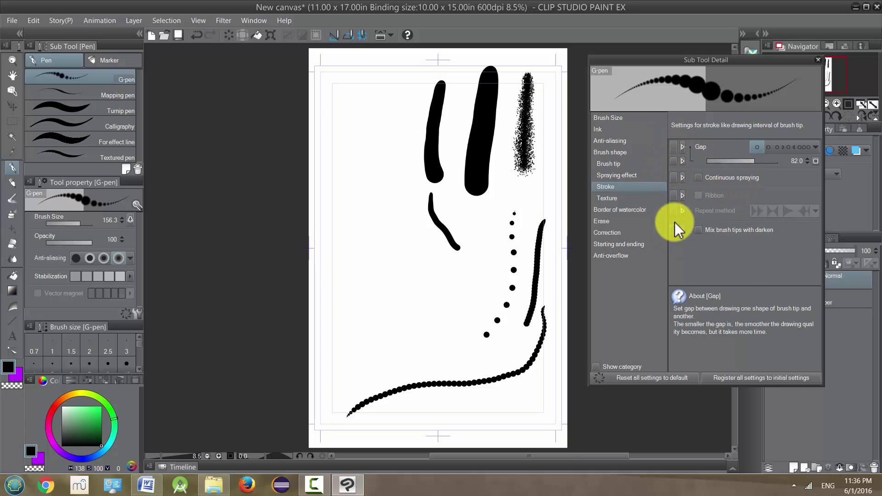
Show Gap temporarily among the G-pen's tool properties and set Anti-aliasing to its third level
left_click(674, 148)
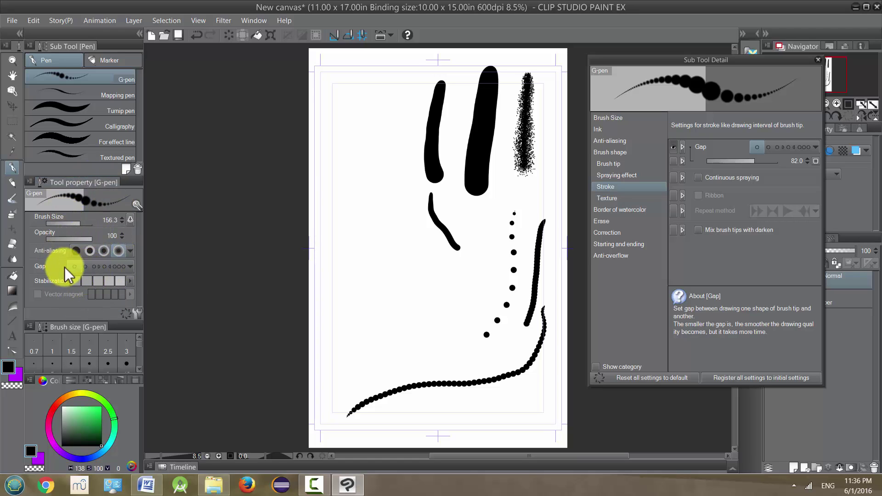
left_click(105, 251)
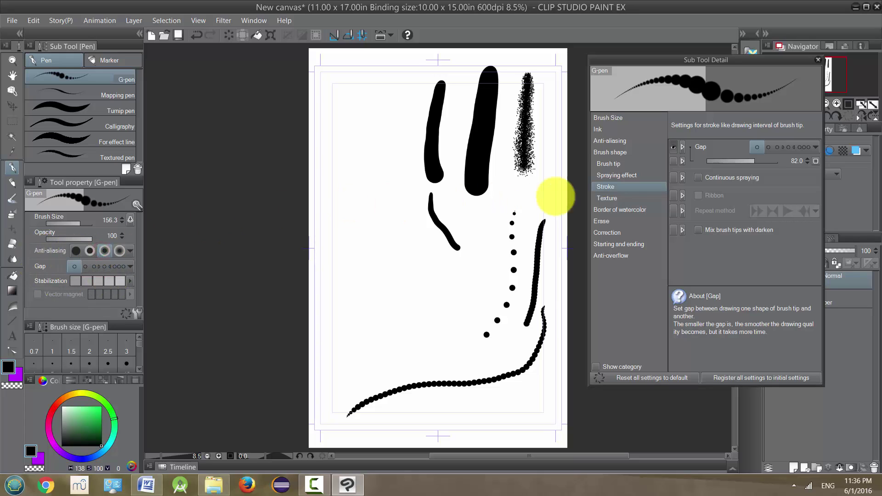
left_click(673, 147)
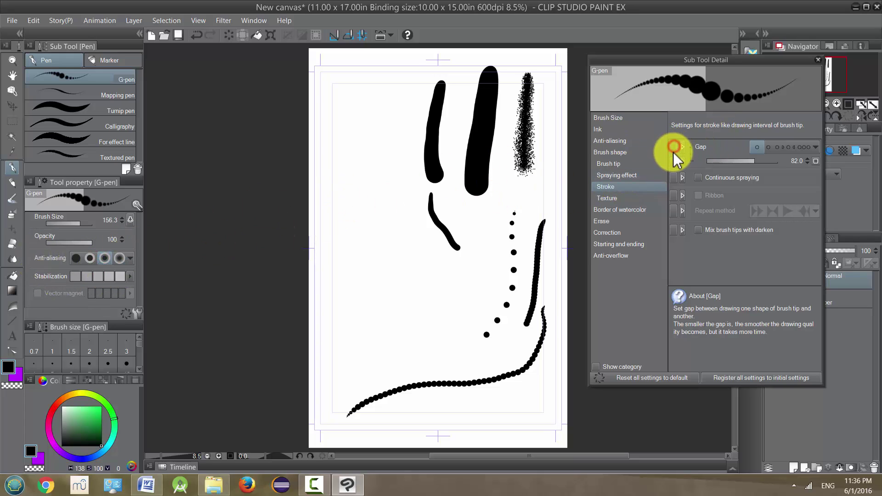
Apply the Mermaid paper texture to the G-pen in its Texture settings
left_click(615, 197)
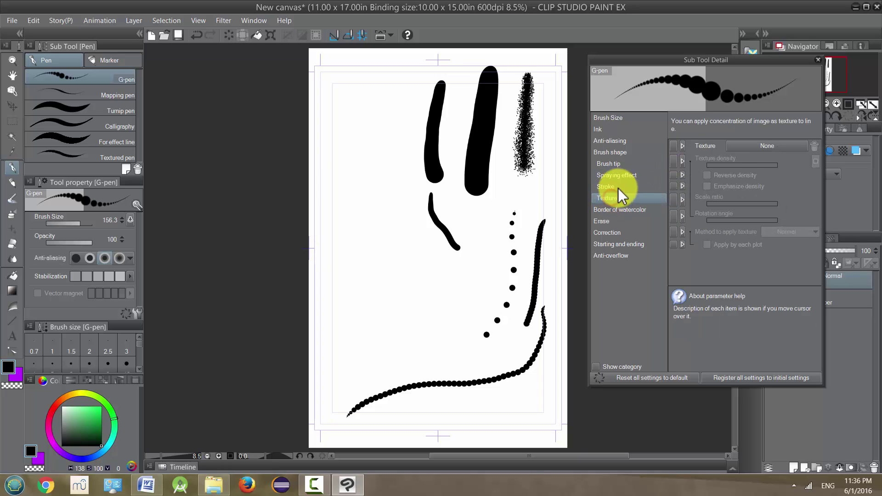
left_click(775, 145)
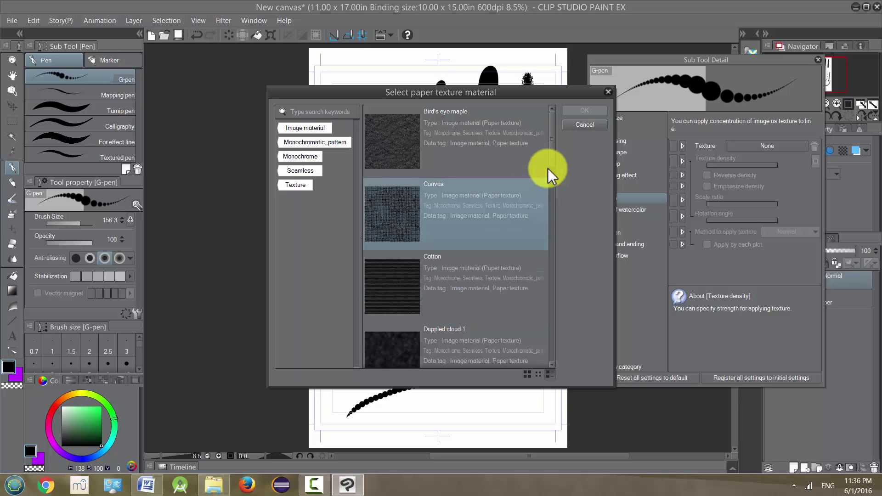
left_click_drag(549, 165, 541, 305)
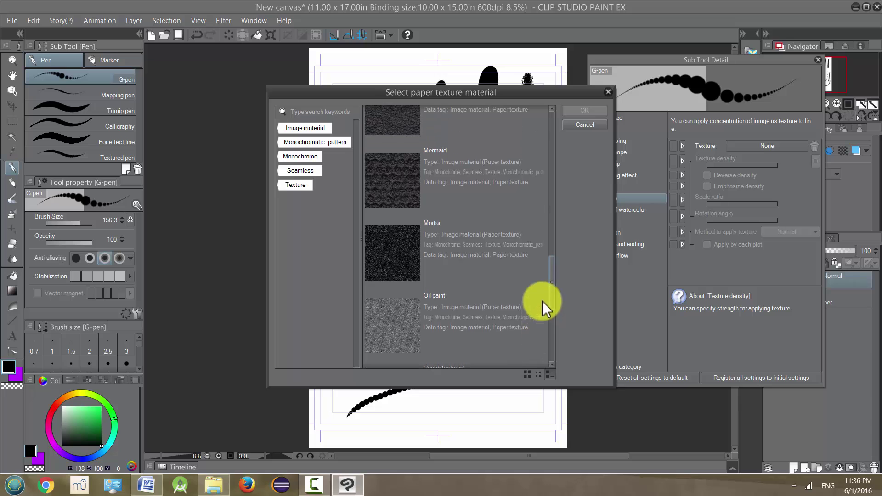
left_click(453, 187)
left_click(586, 111)
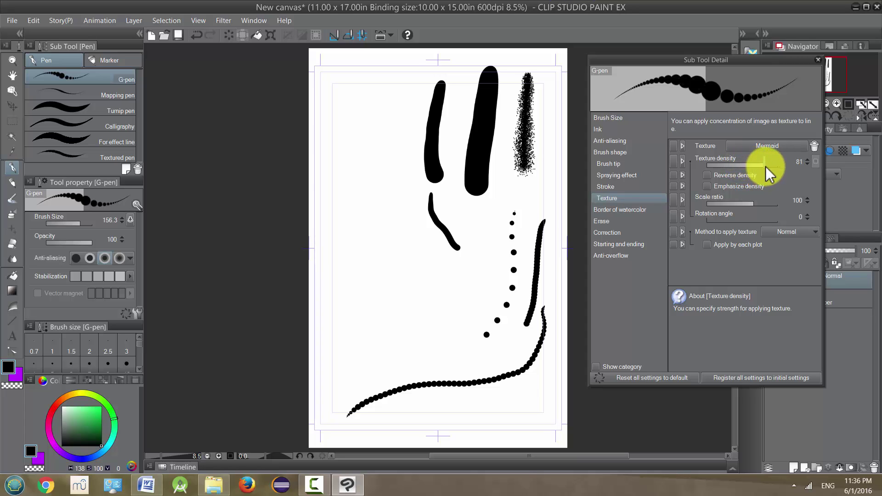
Return to the G-pen's Stroke settings and set the Gap to its third option
left_click(606, 187)
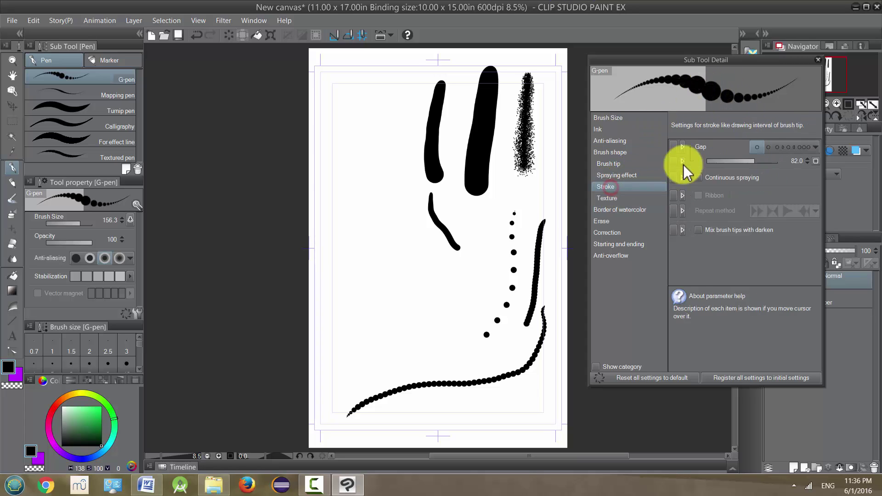
left_click(758, 147)
left_click(787, 147)
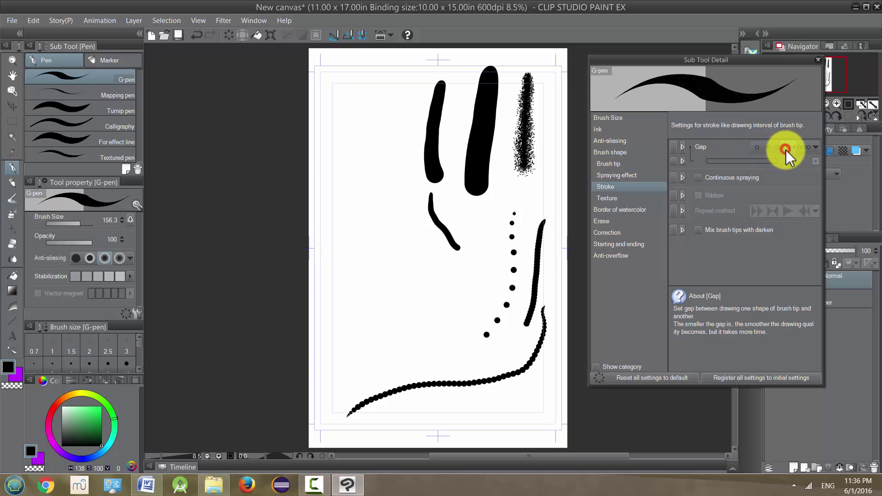
Set Texture density to 100 and paint a filled Mermaid-textured patch on the page's left side at Brush Size 616.6
left_click(615, 199)
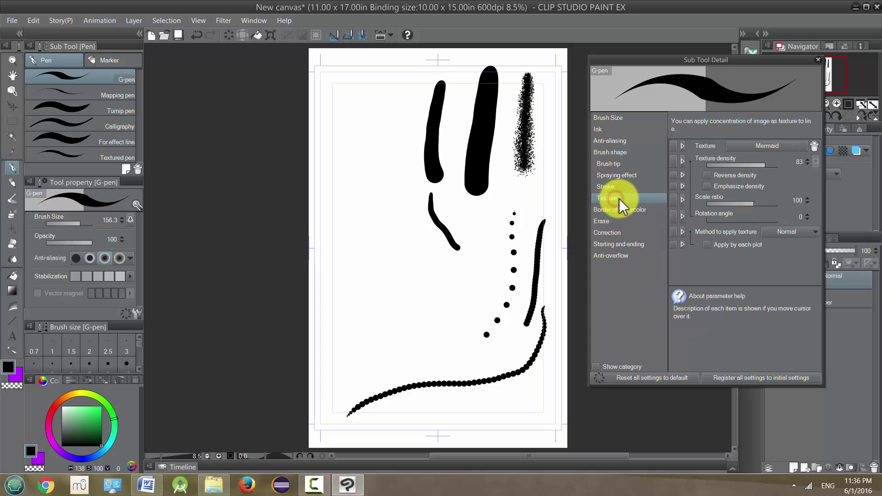
left_click(764, 166)
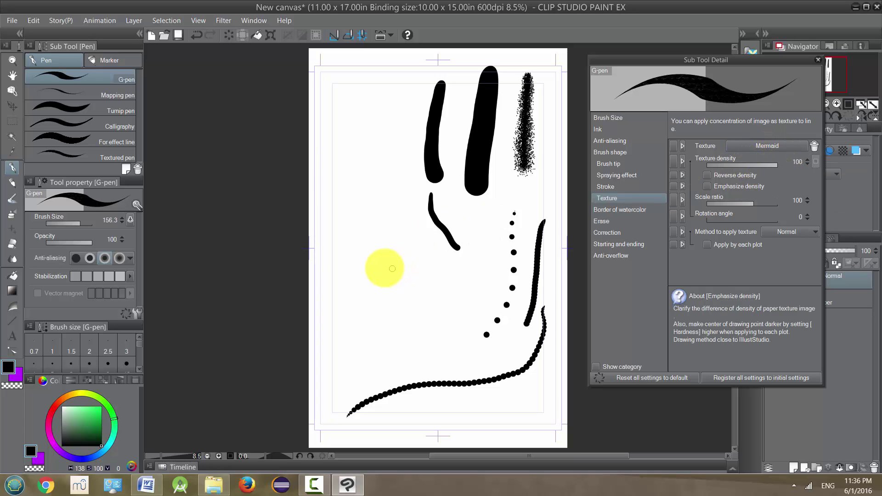
left_click_drag(87, 227, 90, 224)
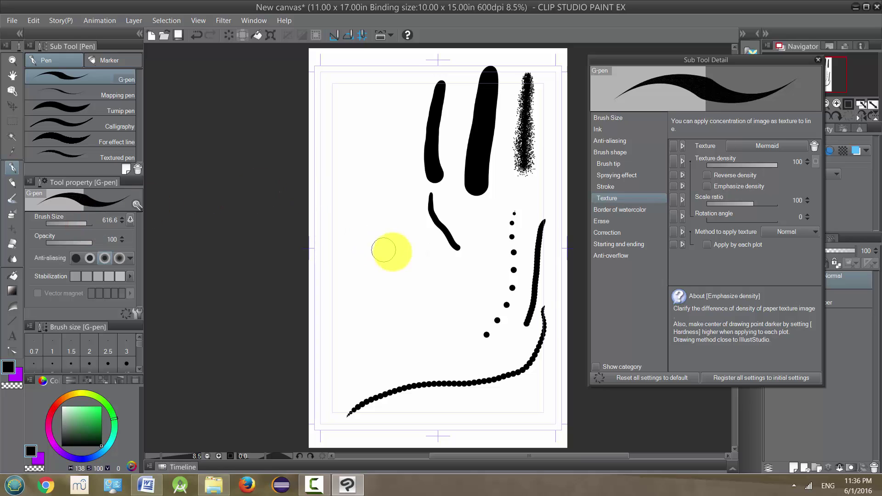
mouse_move(388, 249)
left_mouse_down()
mouse_move(380, 266)
mouse_move(378, 244)
mouse_move(386, 244)
mouse_move(386, 272)
mouse_move(402, 256)
mouse_move(399, 281)
mouse_move(414, 284)
mouse_move(372, 279)
left_mouse_up()
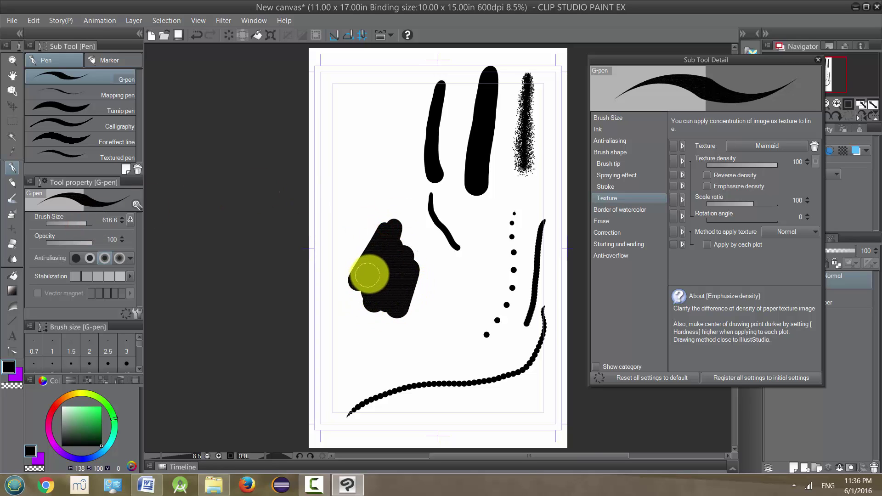
scroll(368, 275, "up", 4)
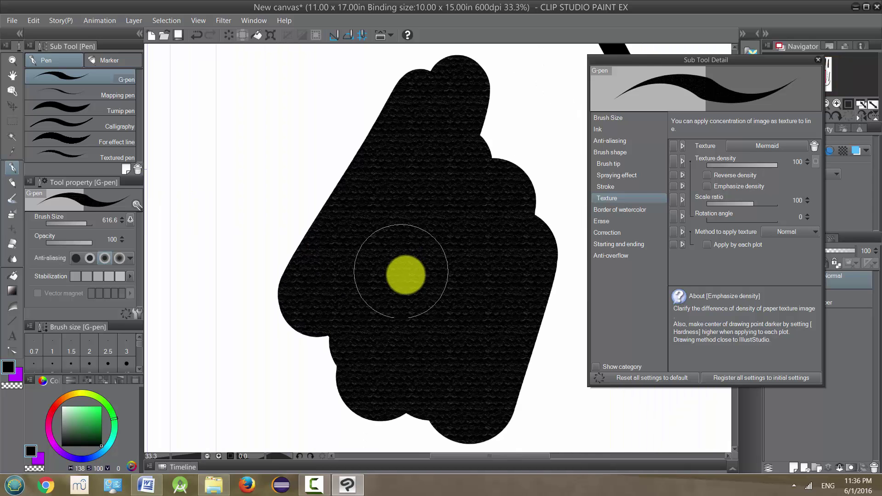
scroll(437, 268, "up", 1)
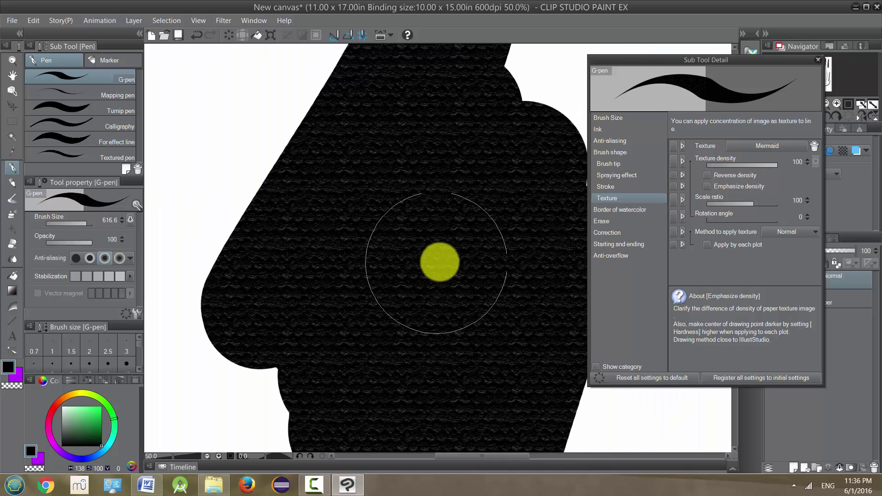
scroll(440, 262, "down", 1)
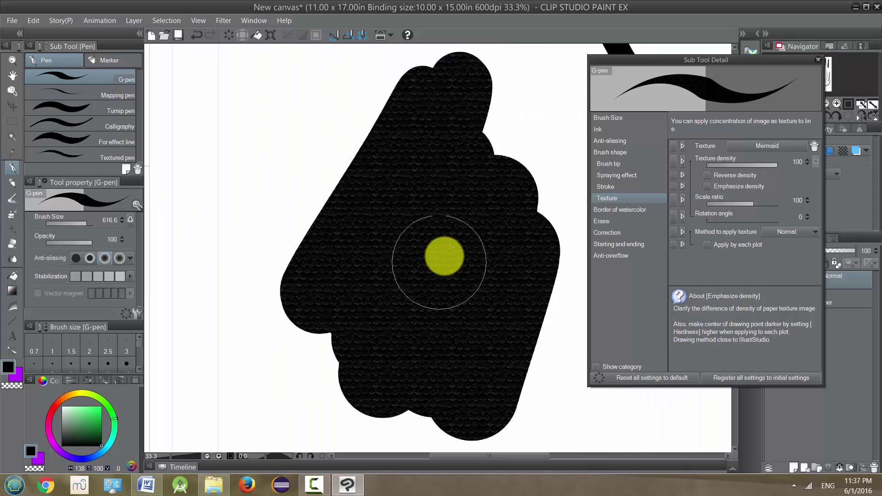
Change the G-pen's texture to Cotton and paint a tall patch to the left of the Mermaid-textured one
left_click(782, 146)
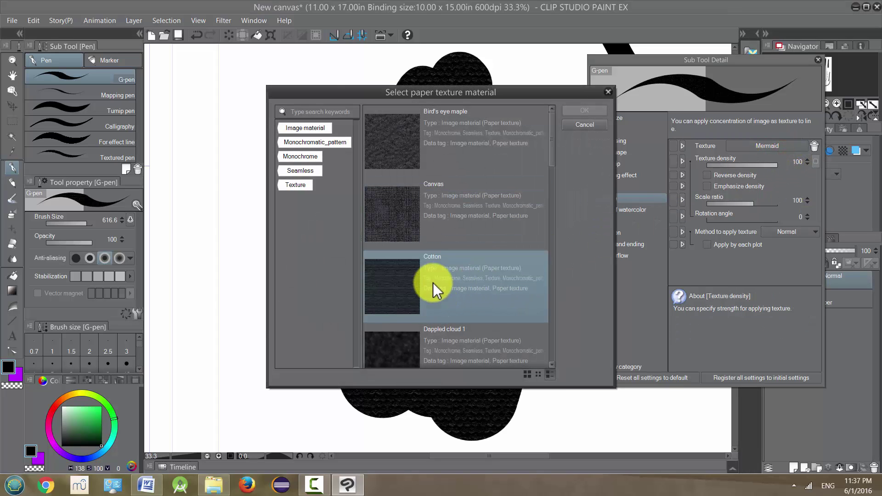
double_click(433, 283)
left_click_drag(240, 134, 241, 132)
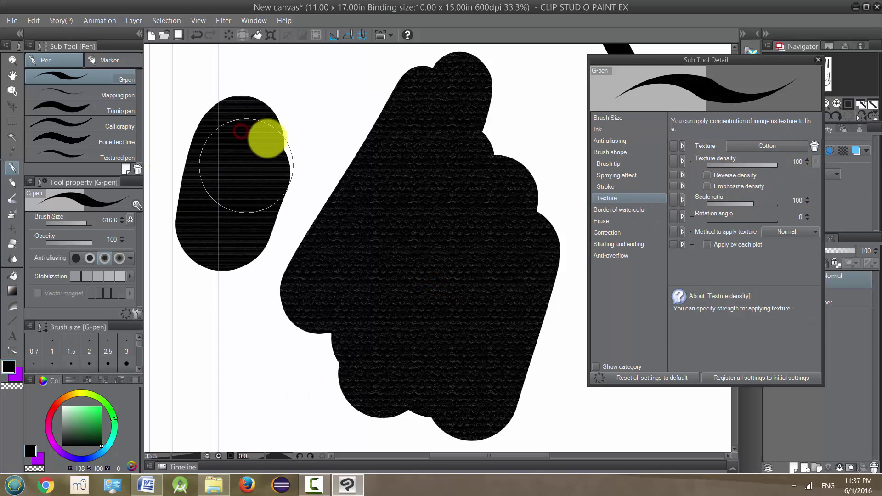
mouse_move(246, 166)
left_mouse_down()
mouse_move(230, 309)
mouse_move(264, 395)
left_mouse_up()
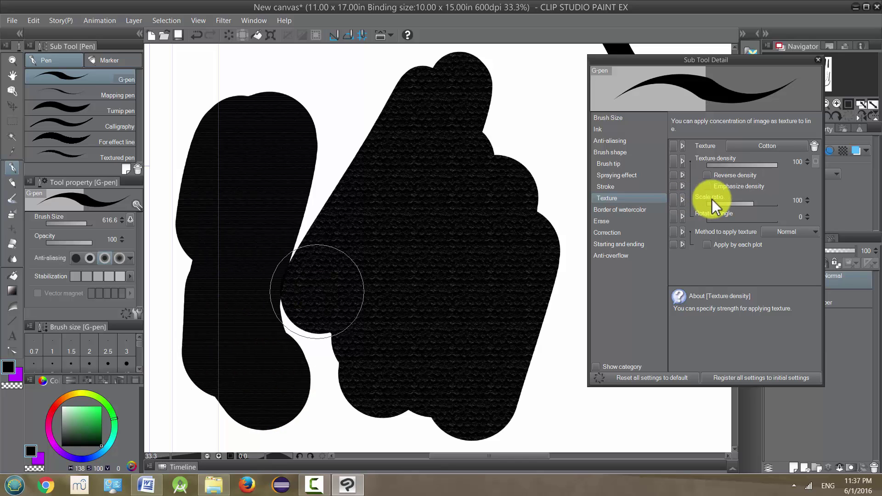
Change the G-pen's texture to Marble and paint over the Mermaid-textured patch
left_click(766, 144)
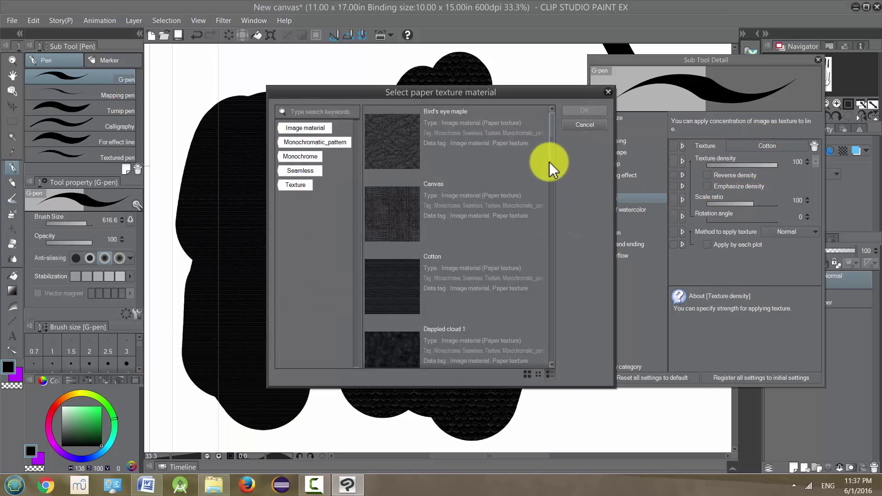
scroll(549, 162, "down", 6)
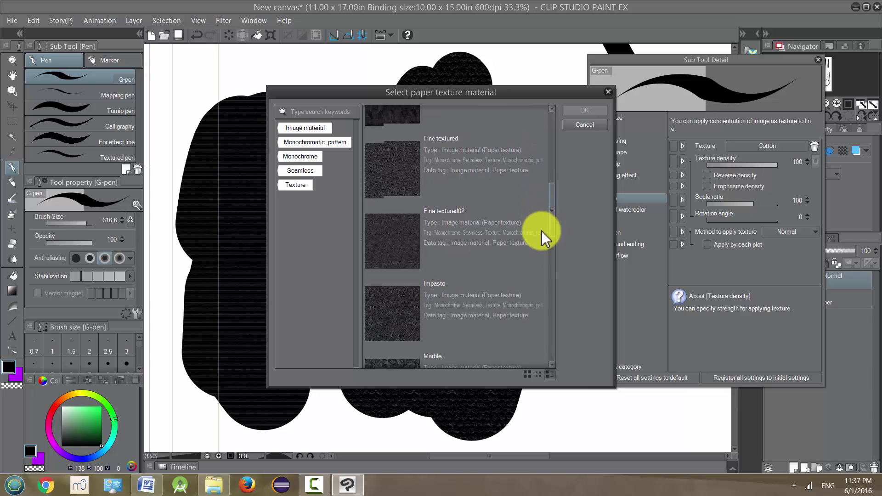
scroll(540, 236, "down", 3)
double_click(461, 270)
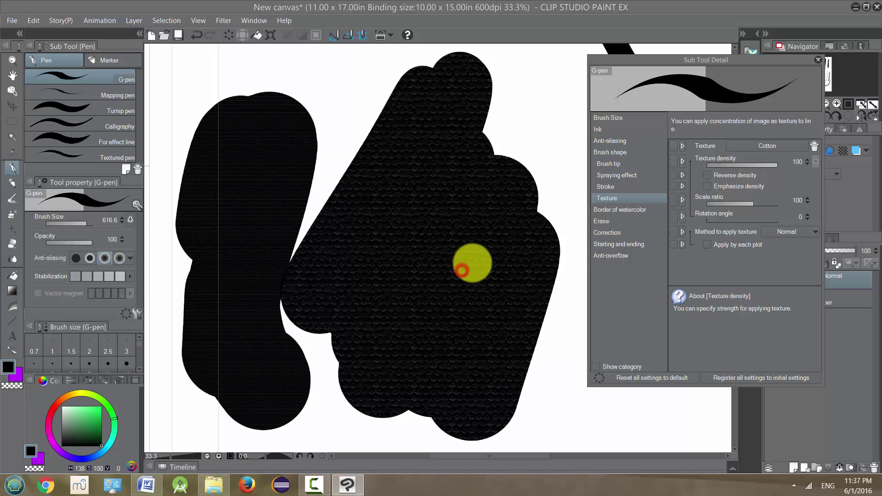
mouse_move(472, 263)
left_mouse_down()
mouse_move(474, 254)
mouse_move(429, 344)
mouse_move(415, 218)
mouse_move(440, 138)
left_mouse_up()
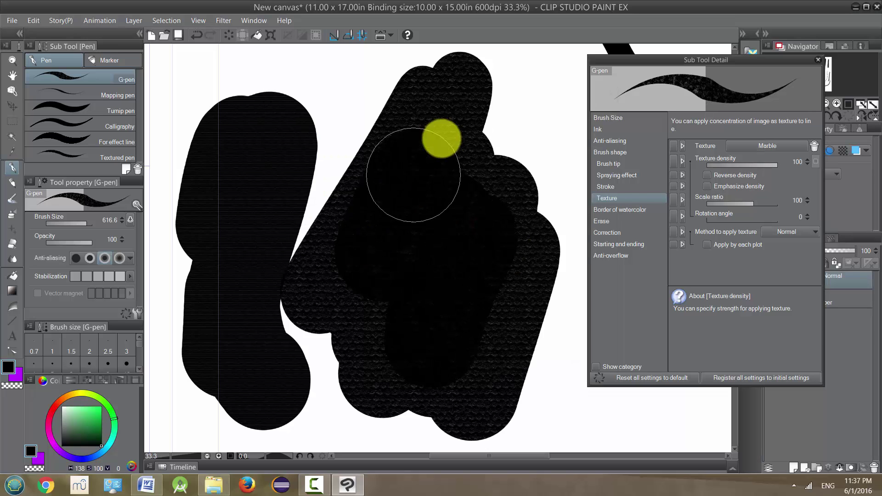
Paint Marble-textured patches on the empty area beside the black patches and along the page's lower edge
scroll(443, 140, "down", 3)
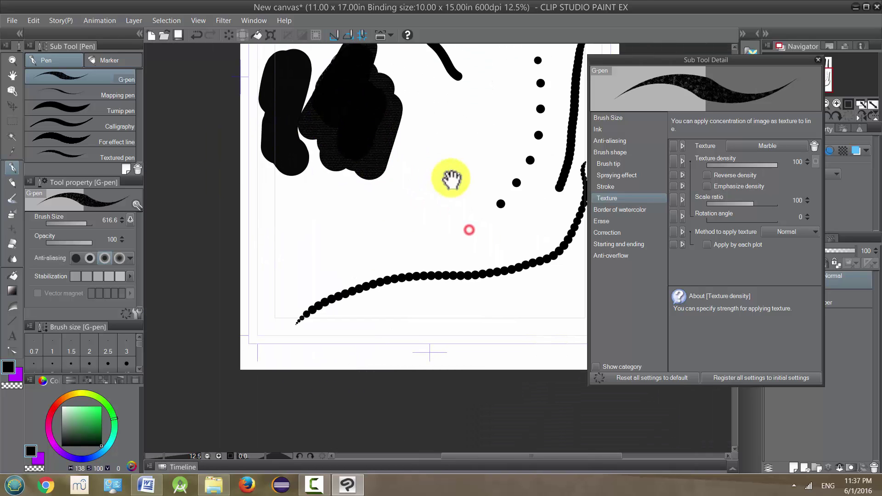
mouse_move(451, 179)
left_mouse_down()
mouse_move(432, 202)
mouse_move(437, 216)
mouse_move(449, 209)
mouse_move(429, 217)
mouse_move(397, 209)
mouse_move(337, 235)
mouse_move(306, 266)
mouse_move(309, 230)
mouse_move(411, 198)
mouse_move(459, 162)
mouse_move(442, 193)
mouse_move(497, 138)
mouse_move(450, 196)
mouse_move(440, 188)
mouse_move(462, 131)
mouse_move(426, 216)
mouse_move(452, 174)
mouse_move(414, 228)
mouse_move(425, 206)
mouse_move(446, 210)
mouse_move(422, 244)
mouse_move(459, 183)
mouse_move(436, 231)
mouse_move(417, 232)
mouse_move(457, 161)
mouse_move(424, 235)
mouse_move(473, 176)
mouse_move(424, 238)
mouse_move(446, 204)
mouse_move(451, 219)
mouse_move(433, 231)
mouse_move(484, 185)
left_mouse_up()
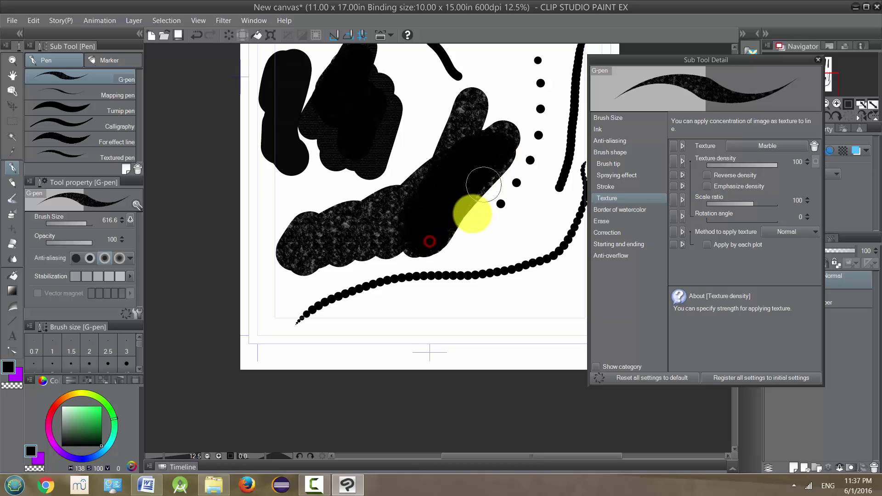
mouse_move(388, 327)
left_mouse_down()
mouse_move(518, 326)
mouse_move(555, 315)
mouse_move(374, 315)
mouse_move(400, 346)
mouse_move(449, 343)
mouse_move(513, 315)
mouse_move(350, 338)
mouse_move(386, 295)
mouse_move(441, 293)
mouse_move(568, 253)
left_mouse_up()
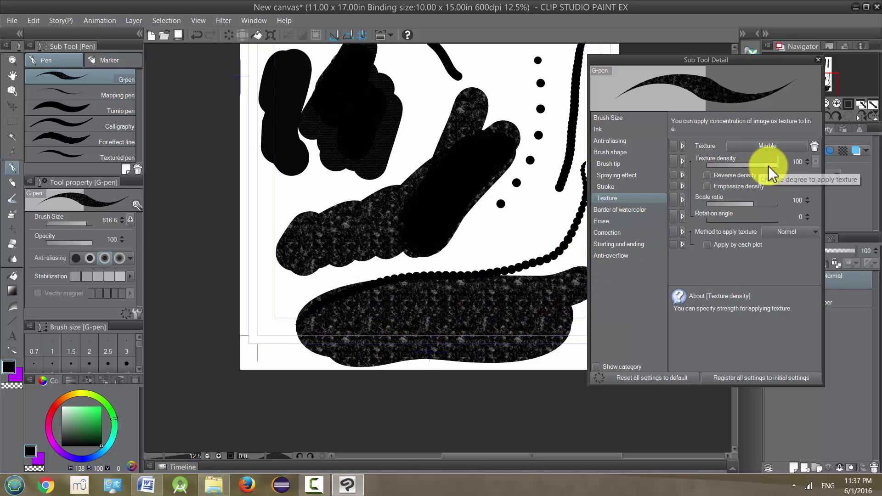
Set Texture density to 56 and turn on Border of watercolor for the G-pen
left_click_drag(770, 166, 744, 169)
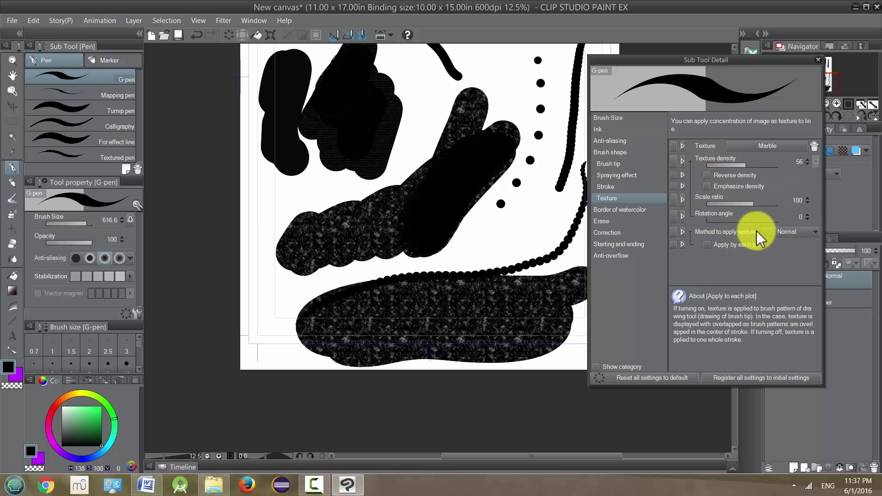
left_click(626, 210)
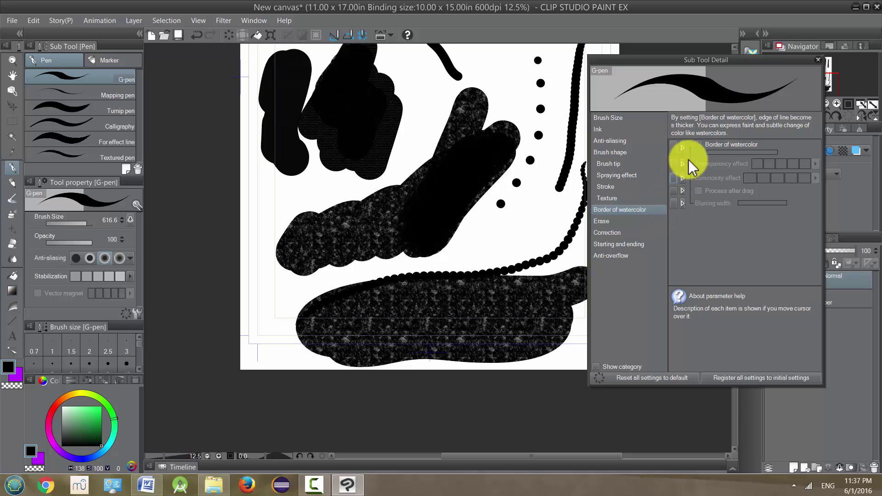
left_click(699, 145)
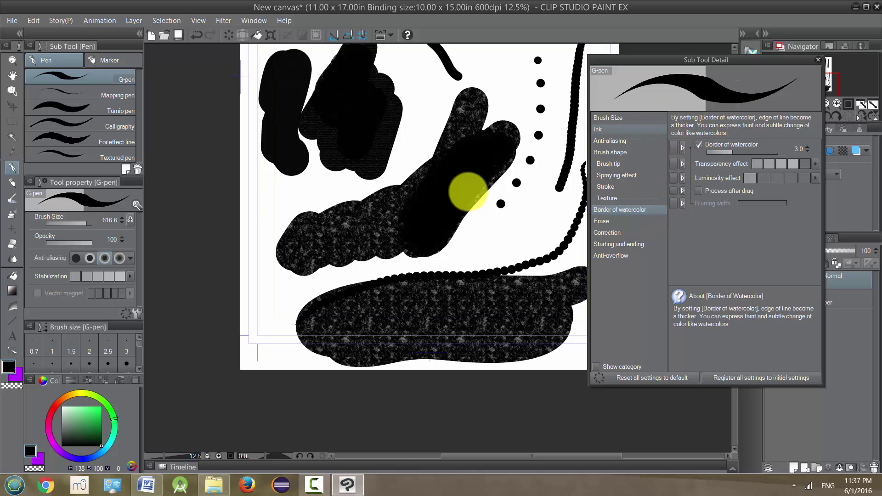
Pick bright green (H 138, S 100, V 100) and set Border of watercolor to 20.0 with Transparency and Luminosity effects at maximum
mouse_move(462, 148)
left_mouse_down()
mouse_move(428, 341)
mouse_move(459, 309)
left_mouse_up()
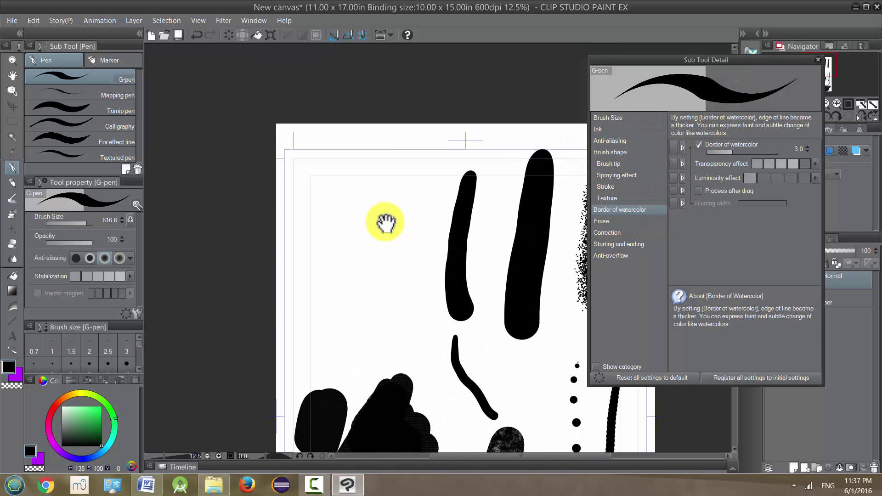
scroll(386, 223, "up", 2)
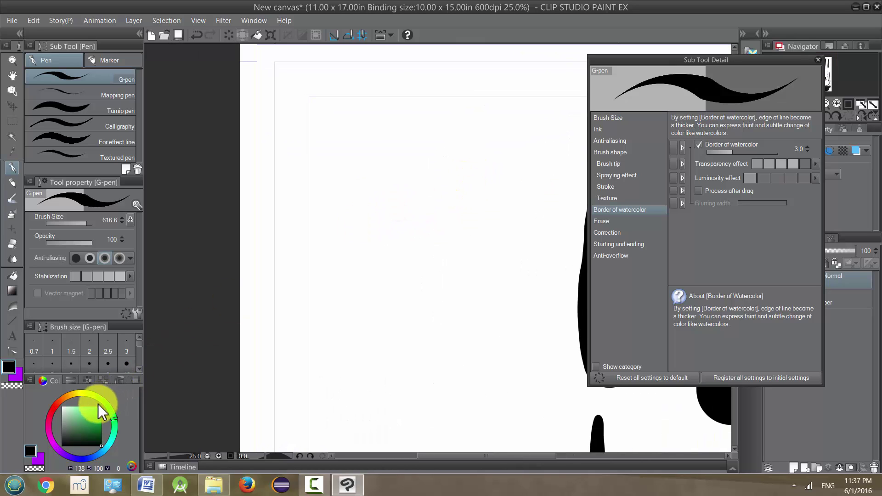
left_click_drag(88, 406, 102, 406)
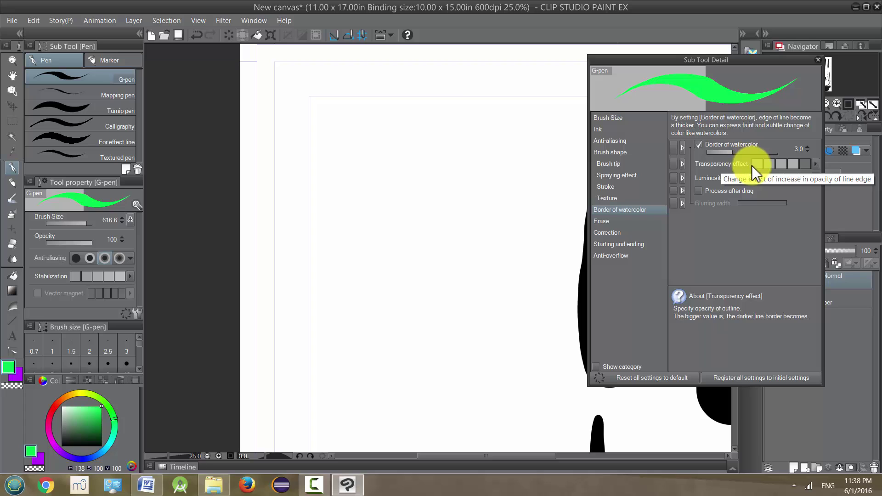
left_click(735, 152)
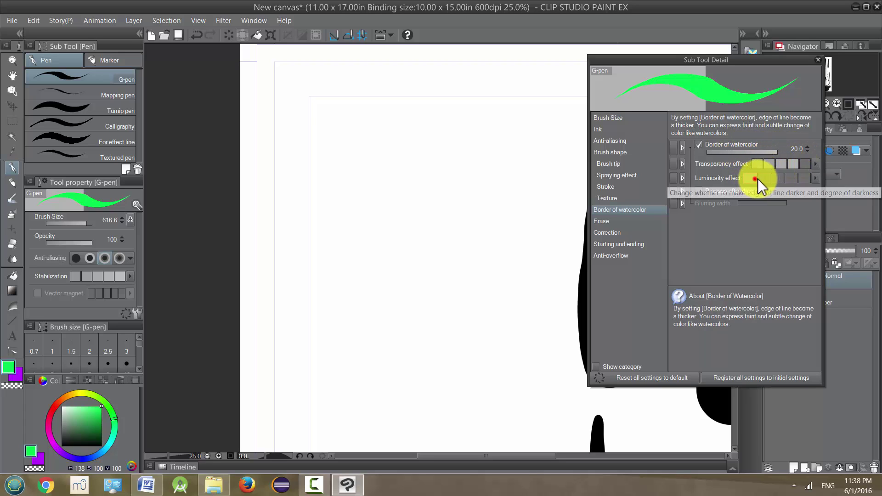
left_click_drag(757, 178, 803, 180)
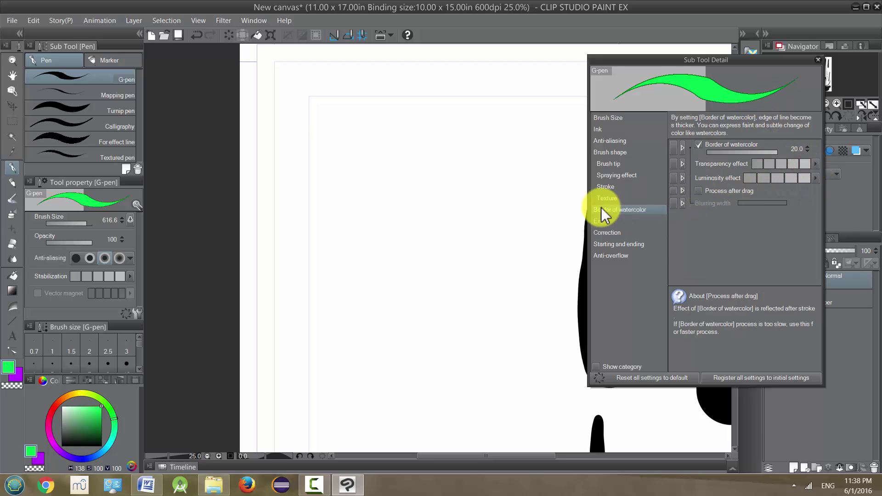
Set the G-pen's brush size to 2000 and paint a large, tall green blob in the page's empty upper-left corner
left_click(92, 223)
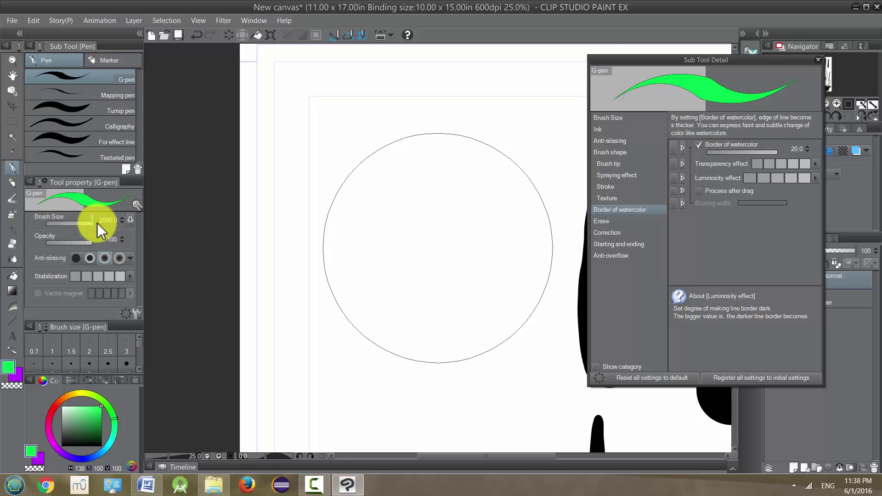
left_click(441, 166)
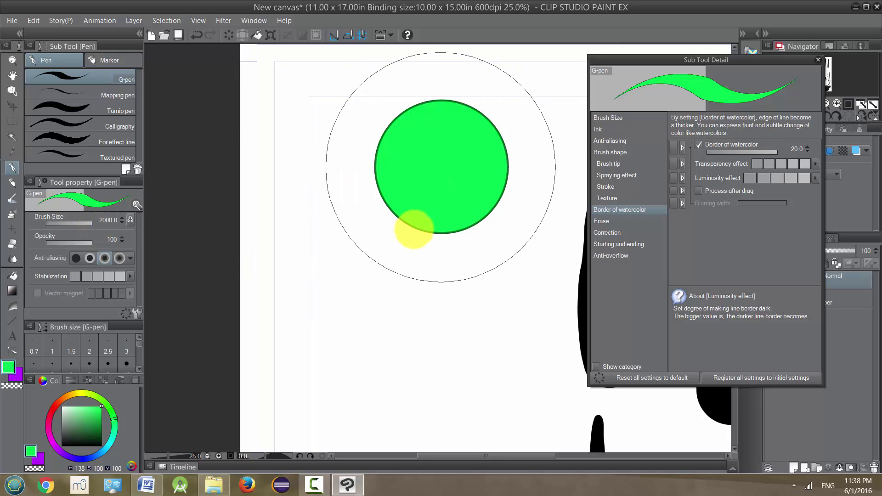
left_click(434, 175)
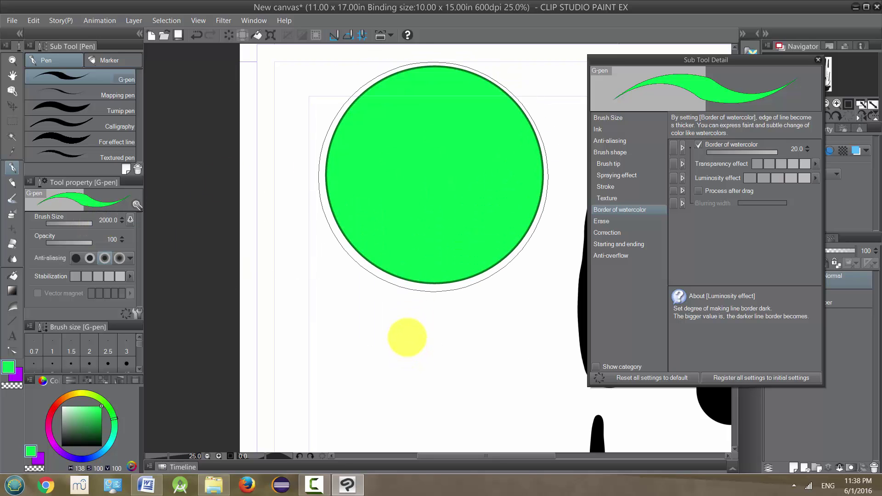
left_click(426, 186)
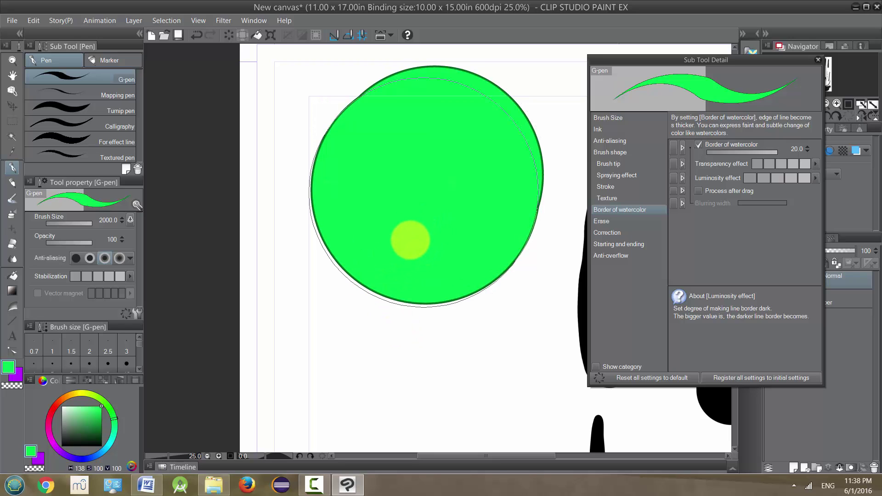
left_click(418, 207)
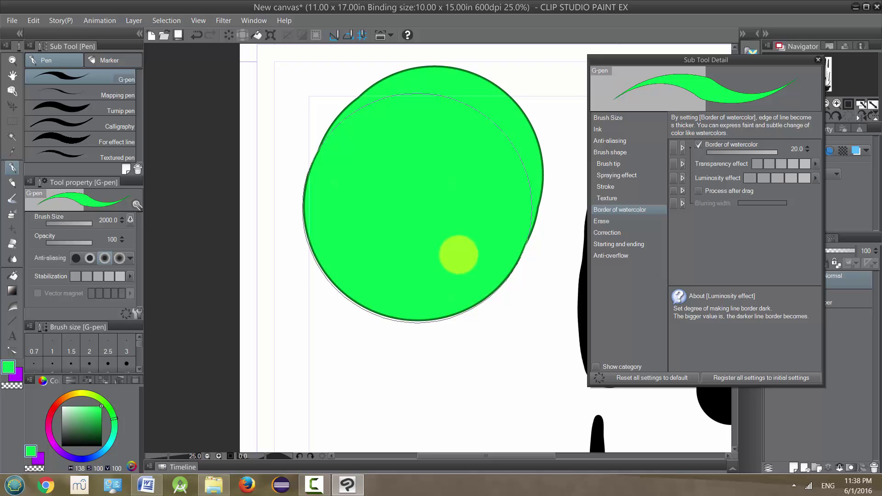
left_click(416, 225)
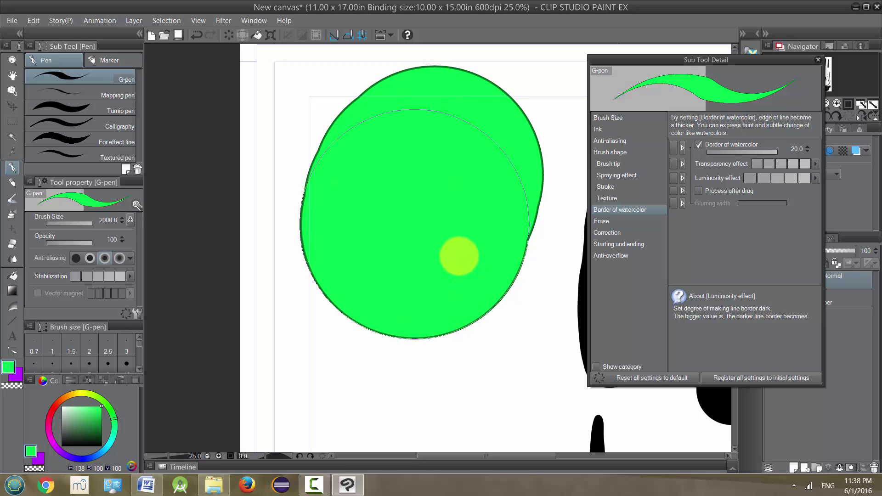
left_click(458, 258)
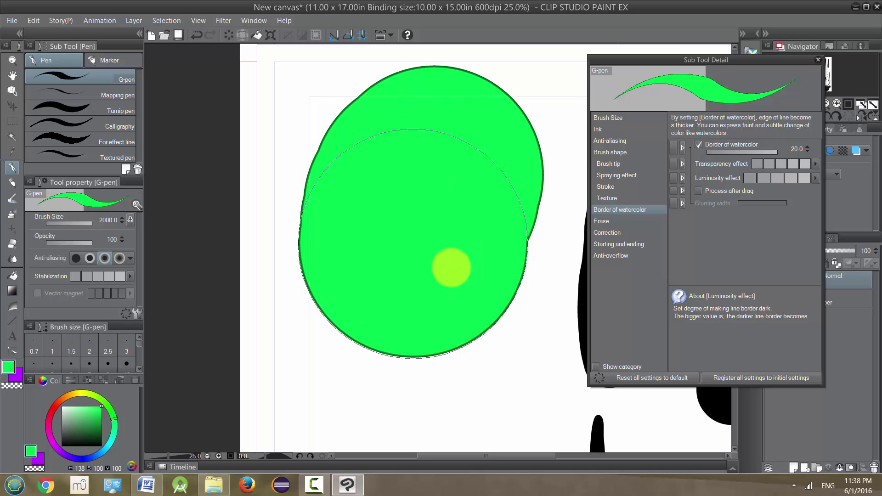
left_click(417, 276)
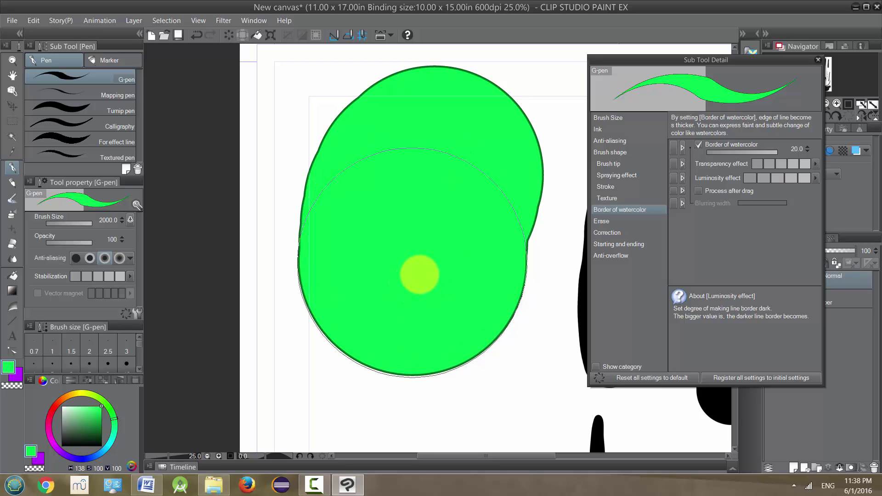
left_click(413, 281)
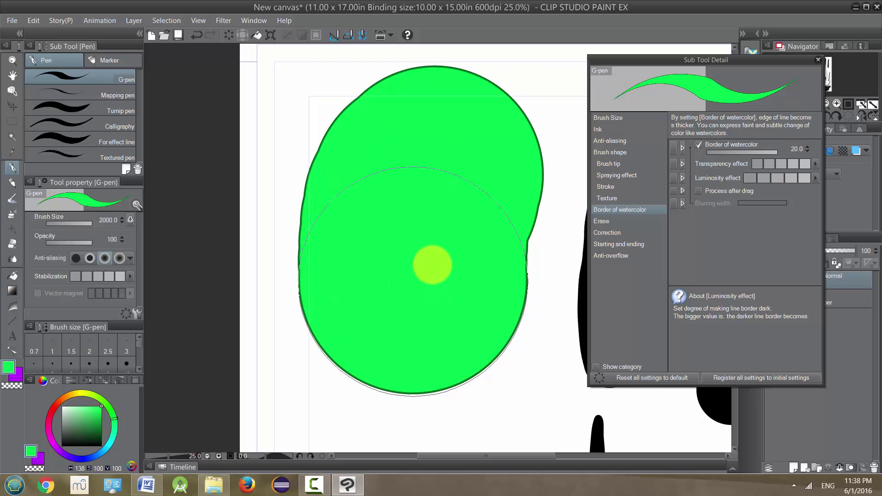
left_click(413, 299)
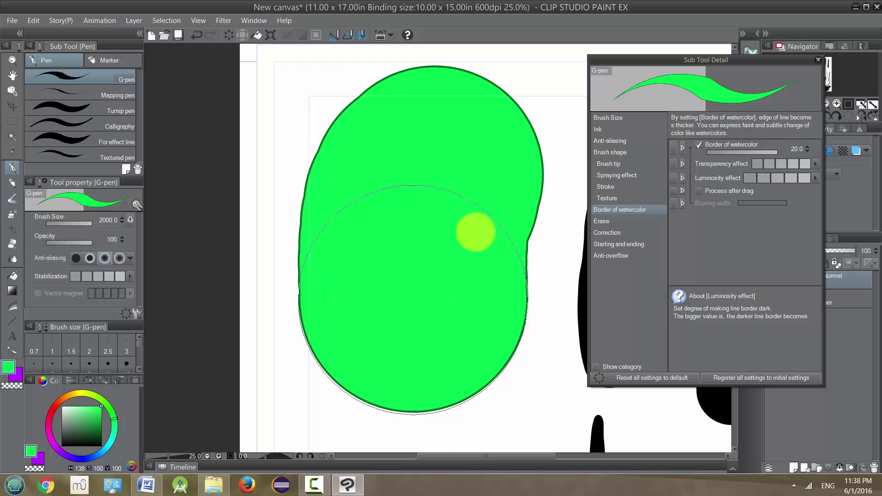
left_click(413, 317)
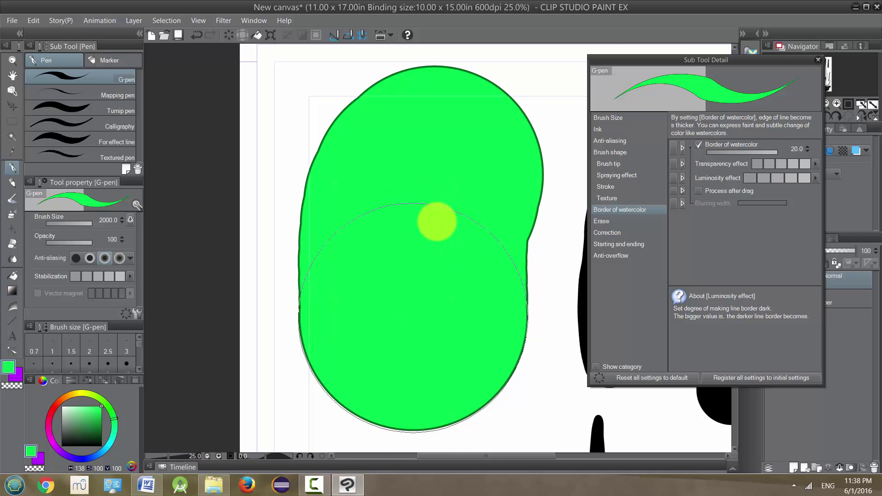
left_click(414, 336)
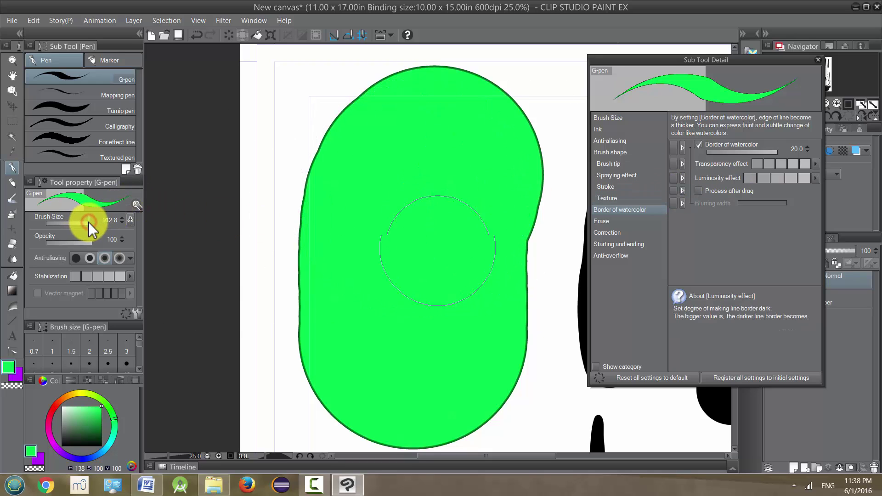
Reduce the brush size to 416.6 and paint several slanted, overlapping bordered strokes inside the green blob
left_click_drag(88, 222, 89, 222)
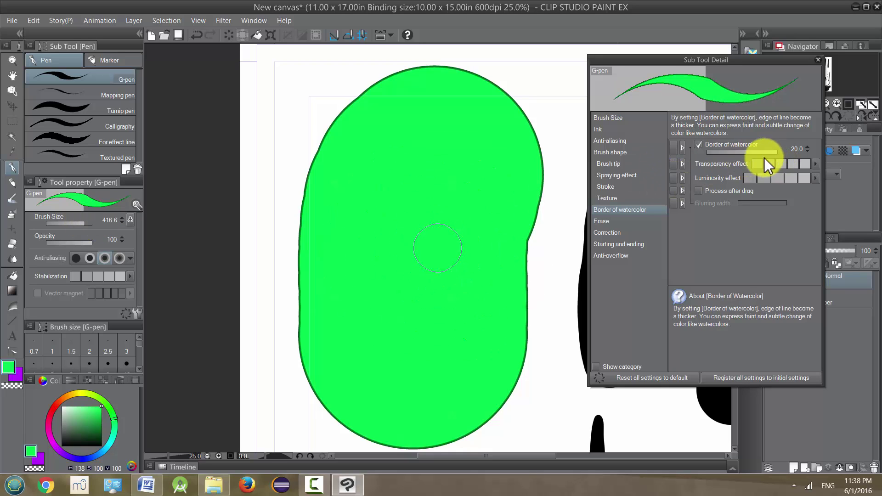
mouse_move(388, 209)
left_mouse_down()
mouse_move(385, 199)
mouse_move(363, 308)
left_mouse_up()
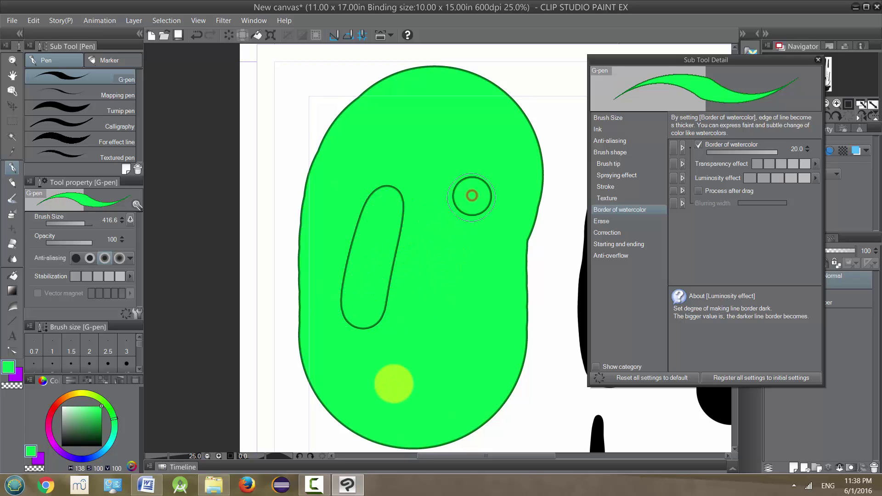
left_click_drag(472, 197, 396, 374)
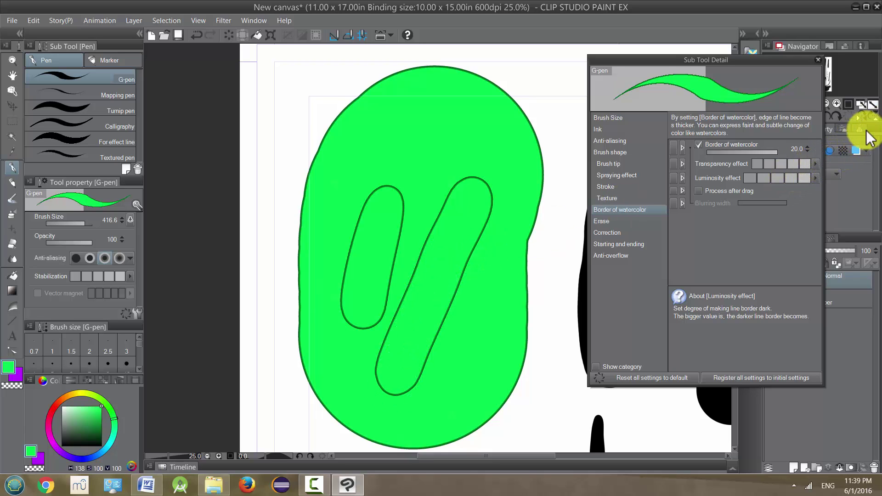
mouse_move(775, 152)
left_mouse_down()
mouse_move(707, 153)
mouse_move(797, 152)
left_mouse_up()
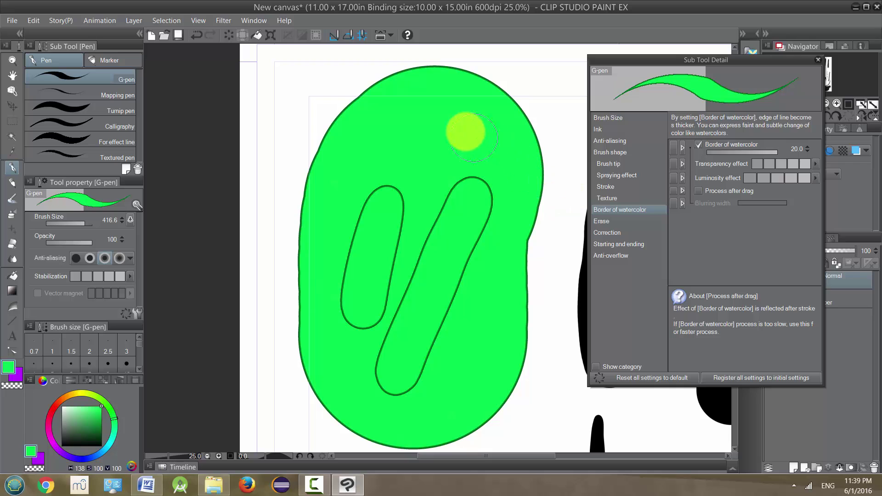
left_click_drag(457, 136, 438, 156)
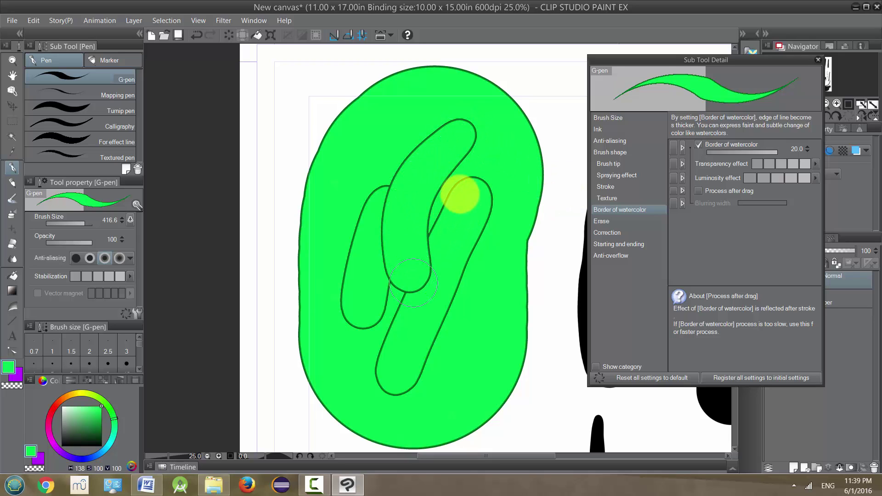
mouse_move(459, 190)
left_mouse_down()
mouse_move(424, 288)
mouse_move(448, 206)
mouse_move(412, 273)
mouse_move(387, 363)
mouse_move(409, 244)
mouse_move(370, 375)
left_mouse_up()
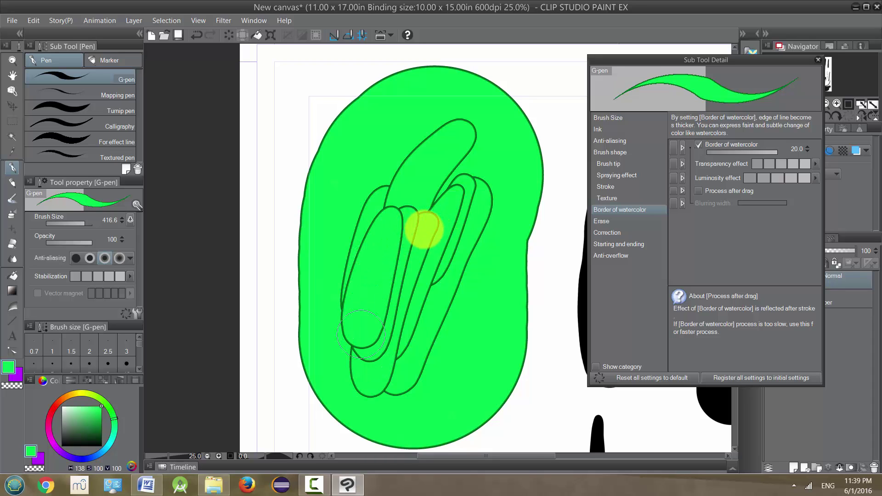
Add more overlapping green strokes across the middle and right side of the blob, layered over the earlier ones
scroll(434, 222, "down", 2)
scroll(412, 222, "down", 2)
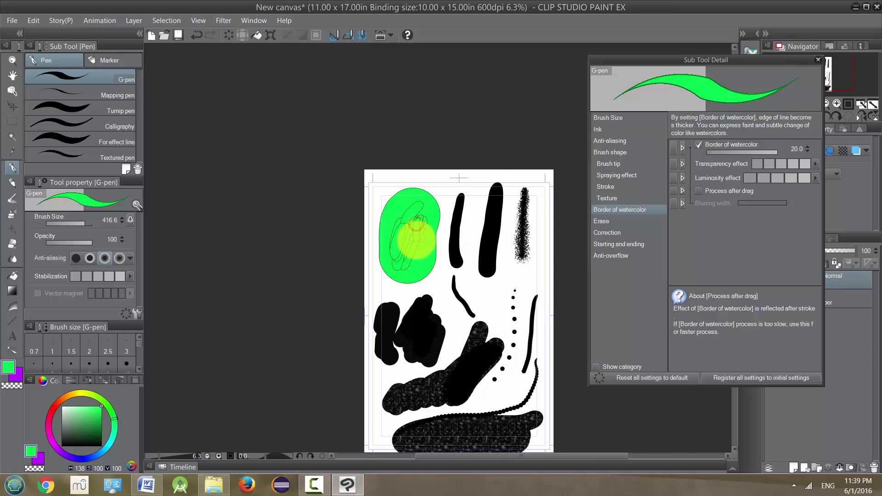
scroll(422, 219, "up", 2)
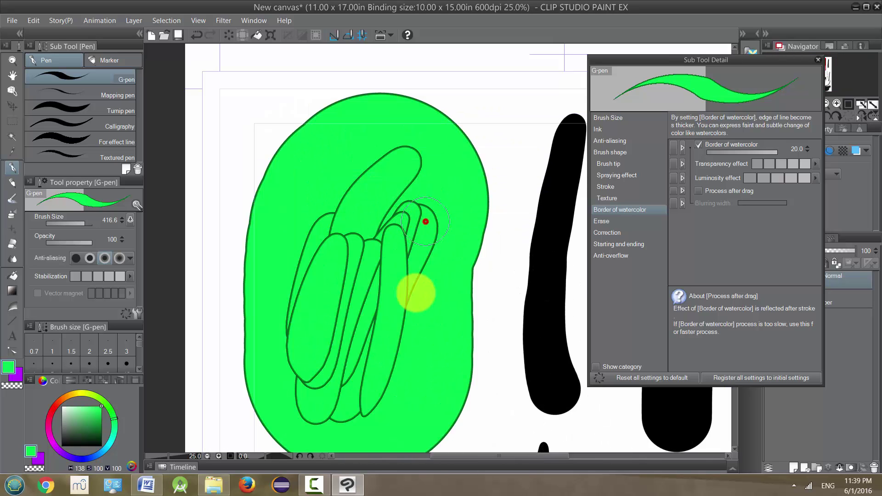
mouse_move(413, 292)
left_mouse_down()
mouse_move(429, 275)
mouse_move(431, 225)
left_mouse_up()
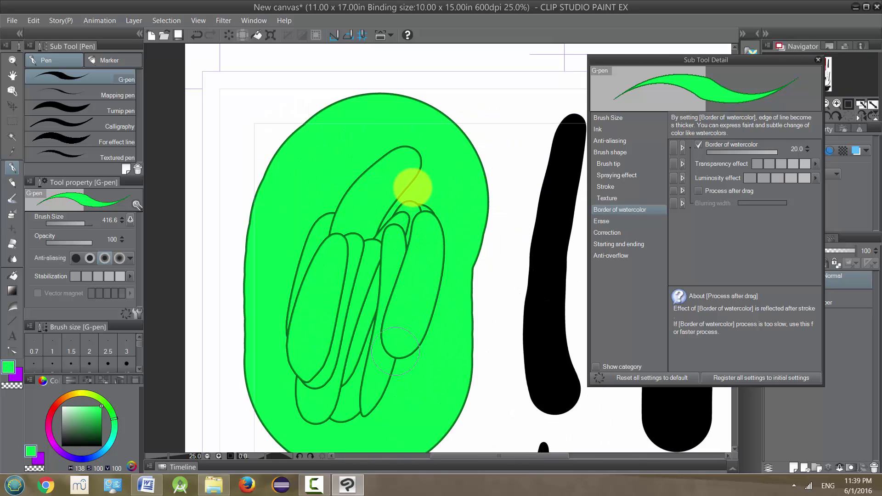
mouse_move(395, 351)
left_mouse_down()
mouse_move(412, 187)
mouse_move(396, 218)
left_mouse_up()
mouse_move(380, 254)
left_mouse_down()
mouse_move(370, 287)
mouse_move(410, 240)
mouse_move(346, 203)
mouse_move(310, 255)
mouse_move(339, 224)
mouse_move(305, 279)
mouse_move(301, 317)
left_mouse_up()
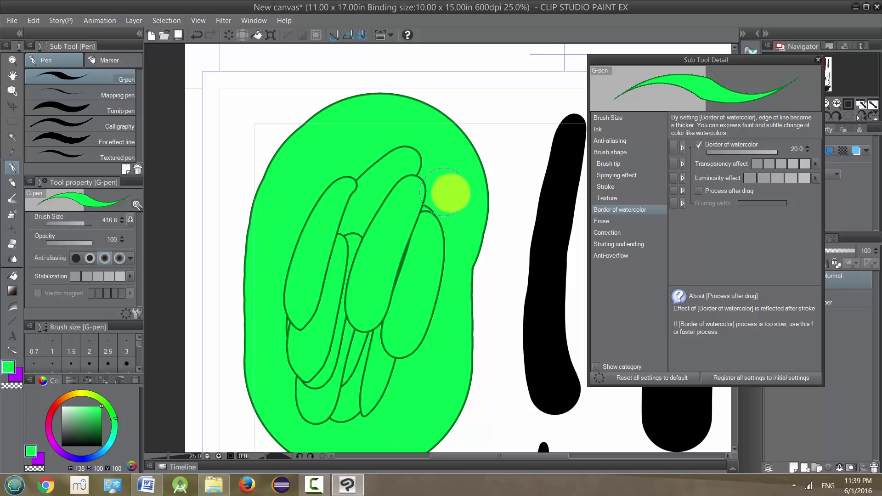
left_click_drag(448, 206, 473, 249)
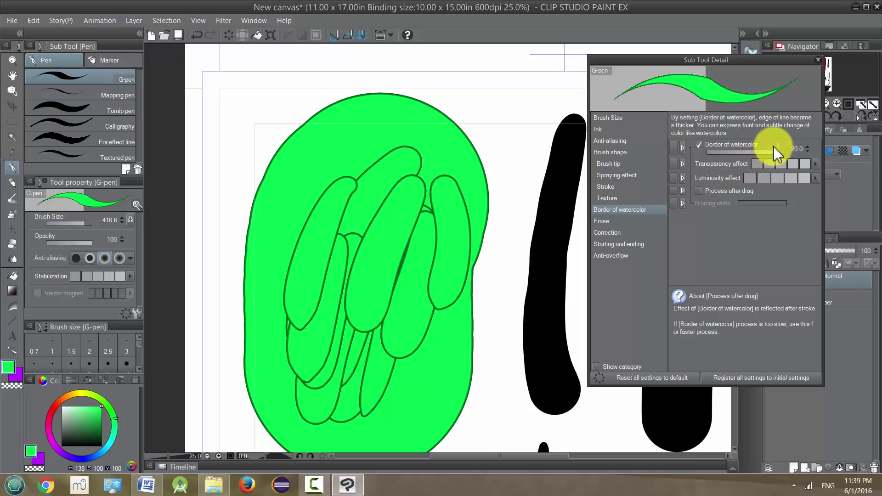
Turn off Border of watercolor for the G-pen, view the Erase settings and open the Correction settings
left_click(698, 145)
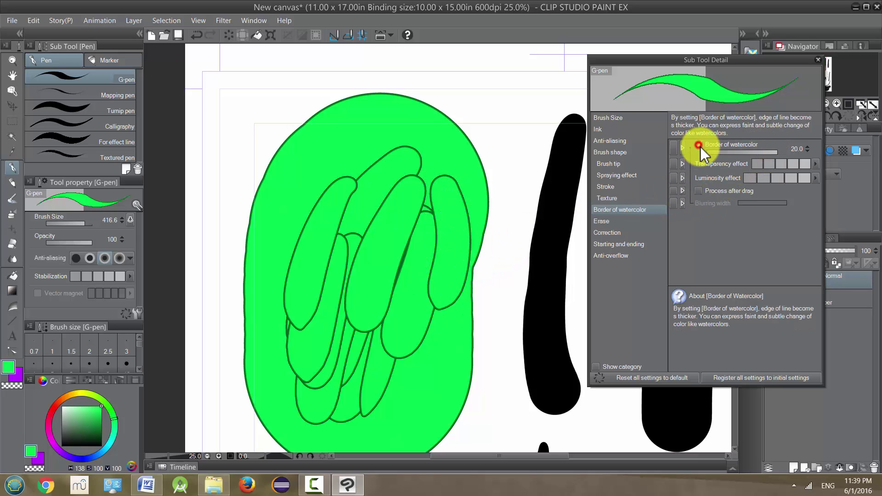
left_click(618, 221)
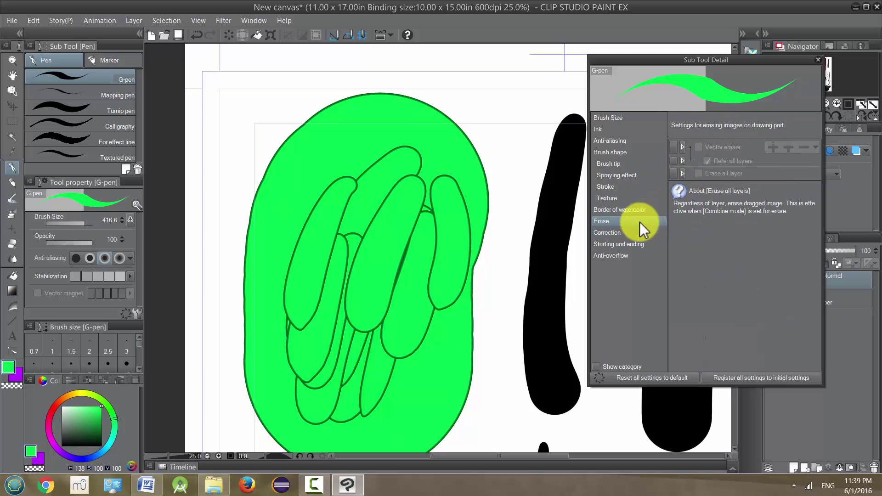
left_click(612, 234)
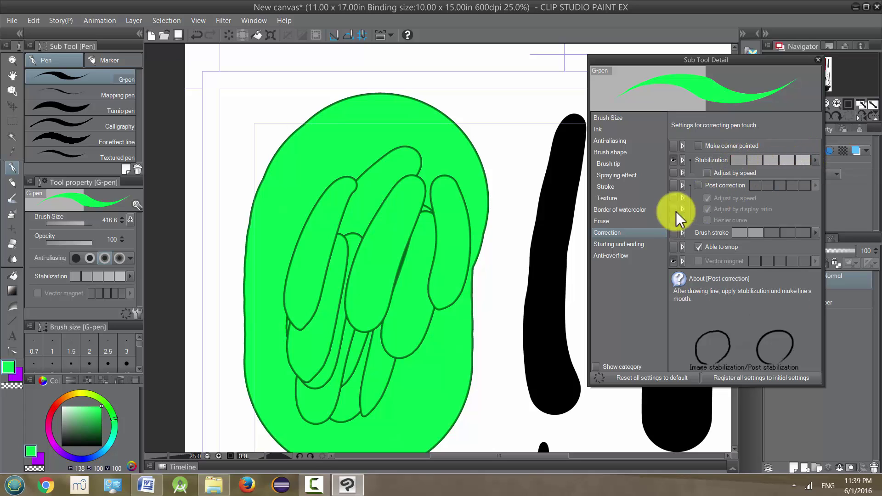
Change the drawing color to black and clear all the test strokes from the page
left_click(99, 443)
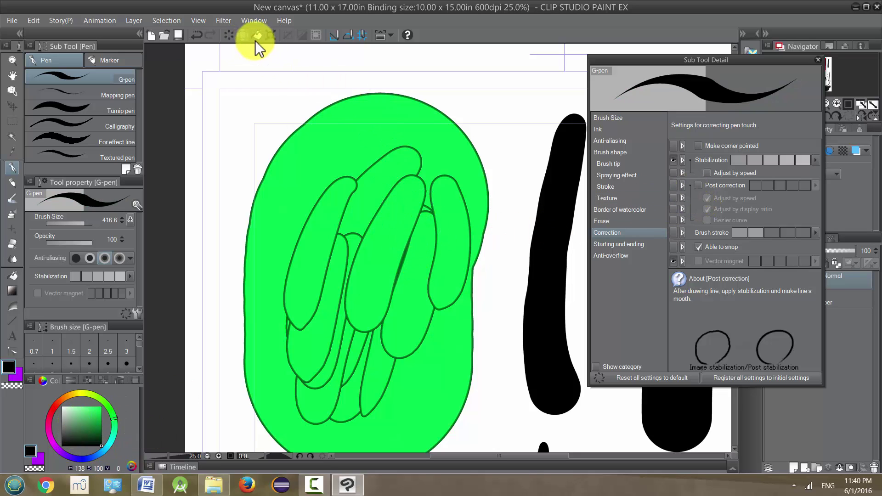
left_click(228, 36)
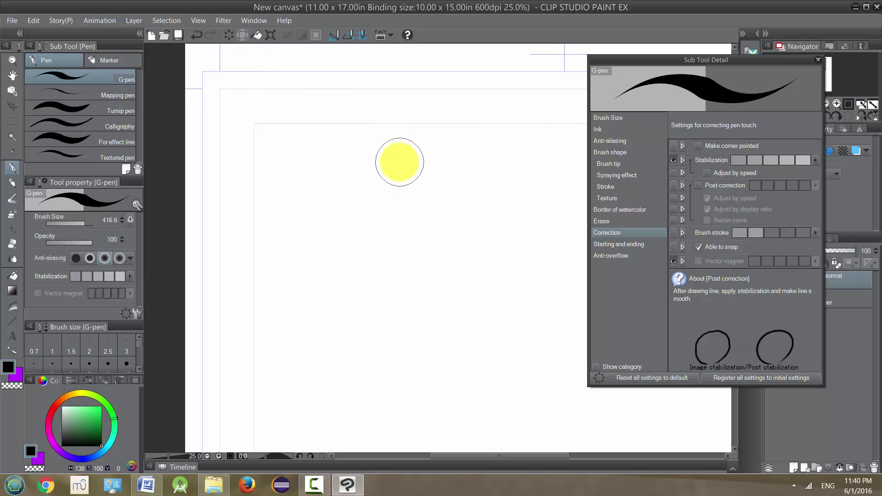
key("ctrl+0")
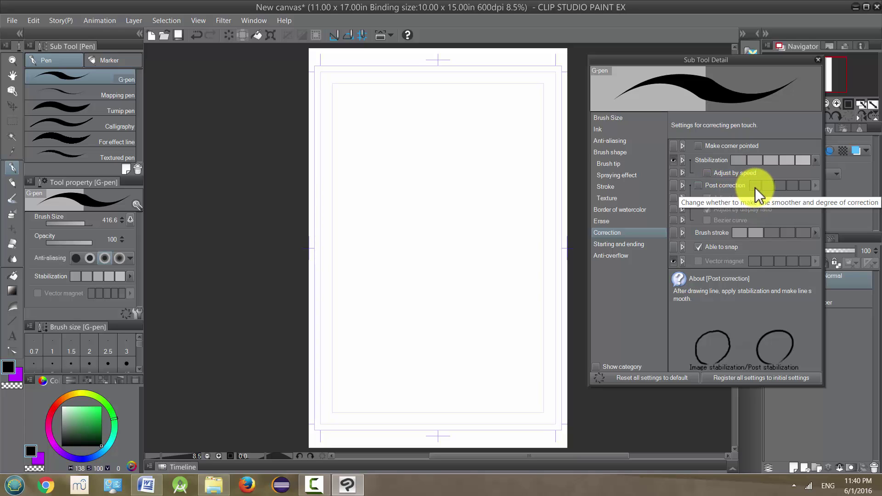
Turn on Post correction for the G-pen, show it among the tool properties and raise it to its maximum level
left_click(699, 186)
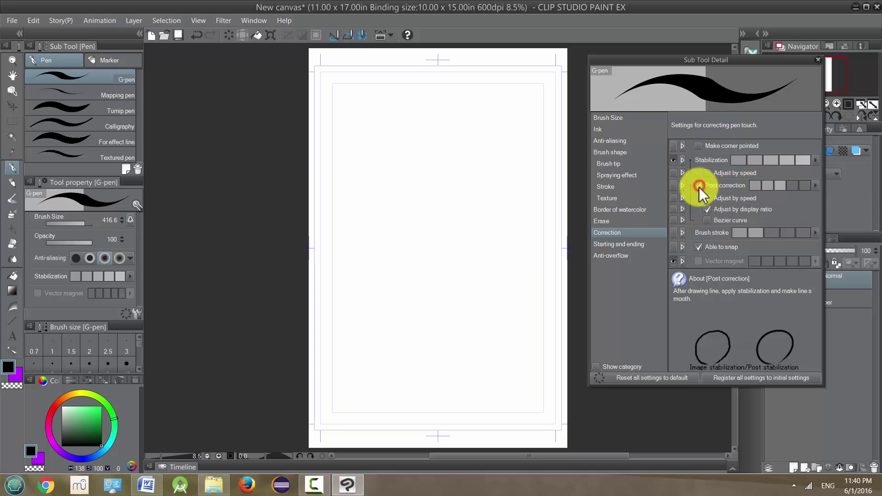
left_click(674, 185)
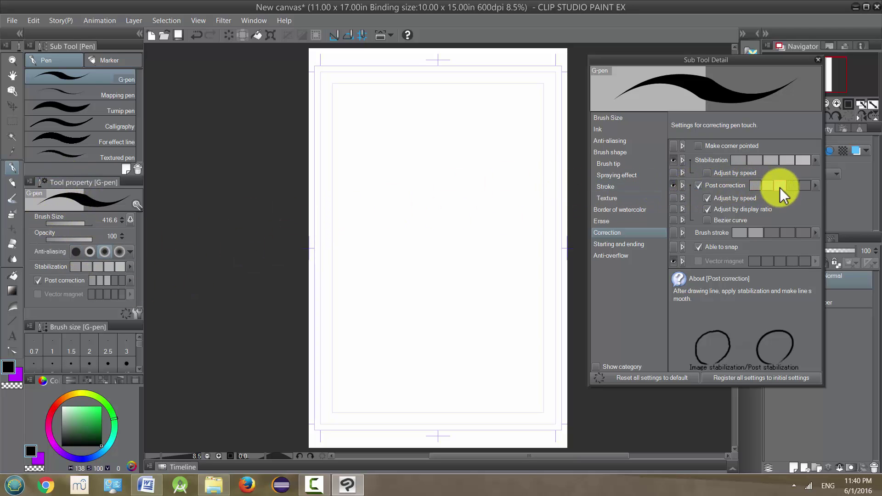
left_click_drag(779, 187, 751, 178)
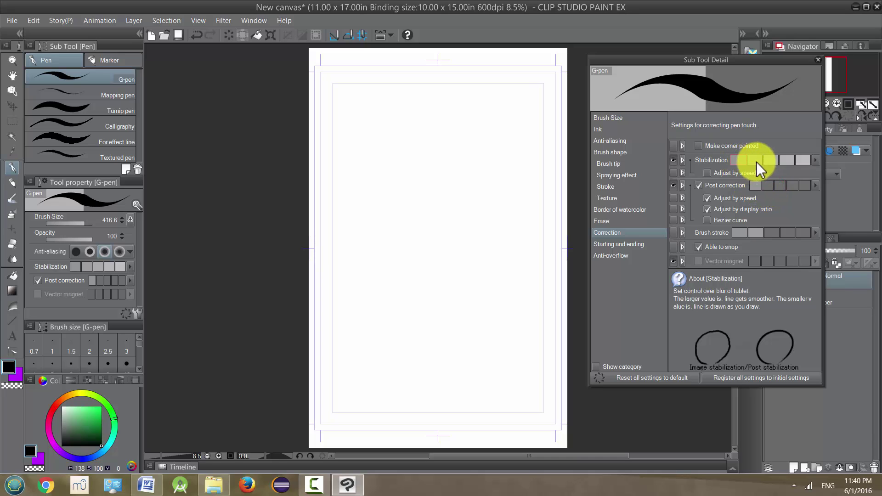
left_click(759, 187)
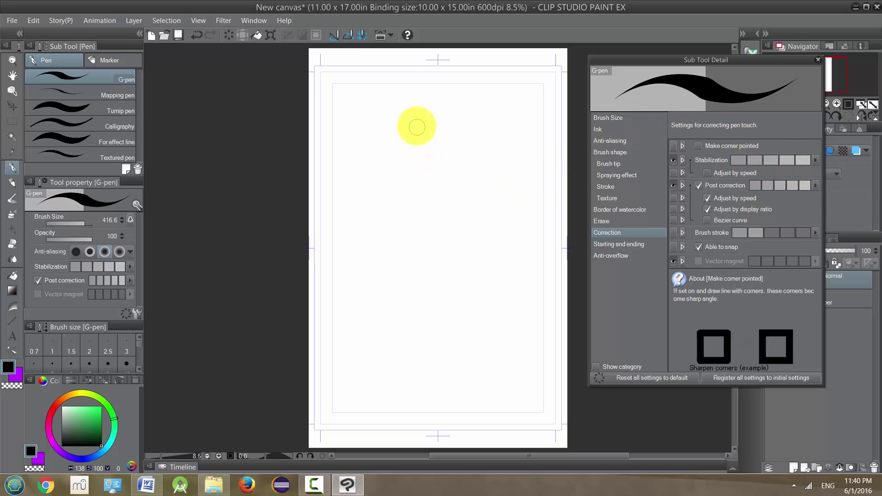
Set the brush size to 172.4 and draw three long test strokes down the page
left_click(85, 224)
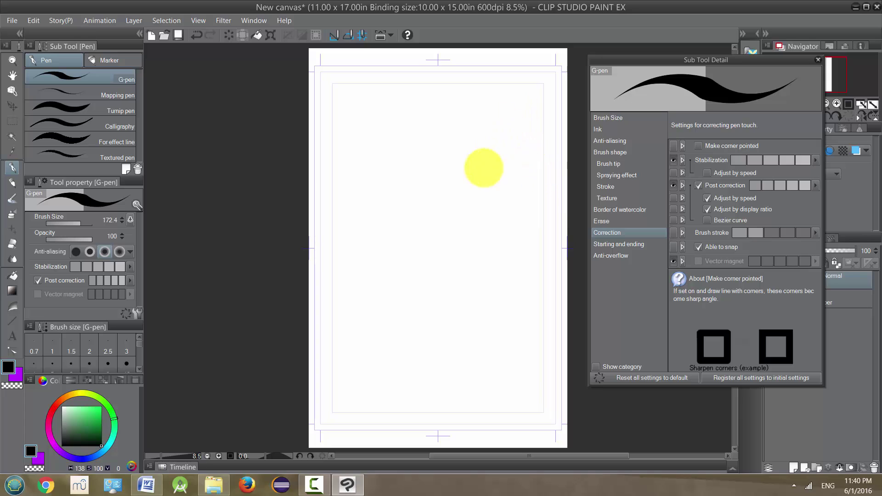
mouse_move(385, 98)
left_mouse_down()
mouse_move(351, 169)
mouse_move(411, 368)
mouse_move(370, 419)
left_mouse_up()
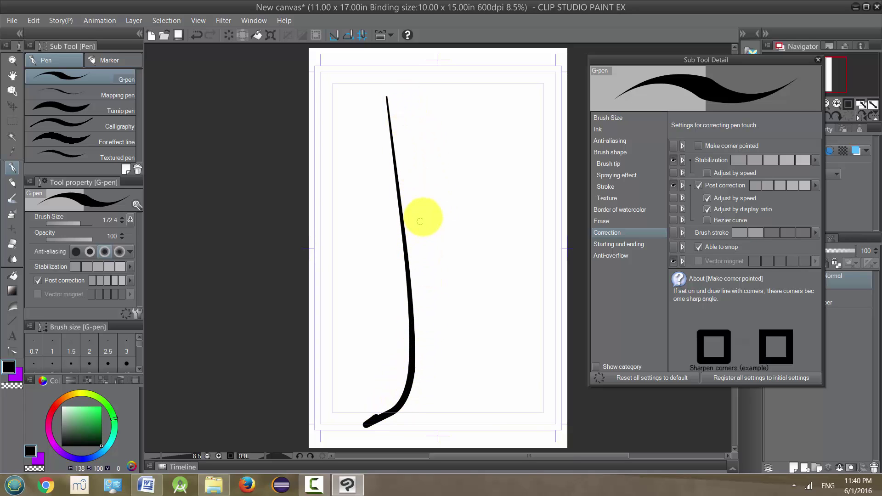
mouse_move(490, 104)
left_mouse_down()
mouse_move(488, 139)
mouse_move(478, 180)
mouse_move(489, 195)
mouse_move(484, 246)
mouse_move(495, 294)
mouse_move(481, 358)
left_mouse_up()
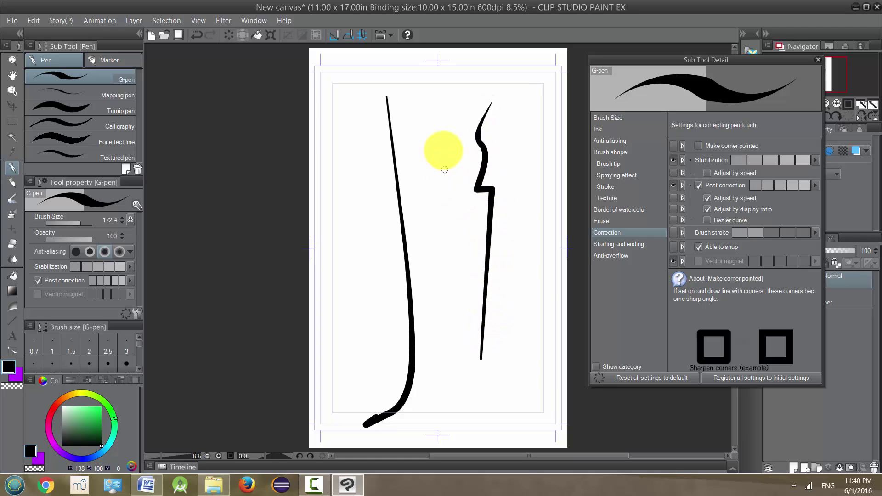
mouse_move(443, 151)
left_mouse_down()
mouse_move(426, 171)
mouse_move(455, 251)
mouse_move(461, 324)
left_mouse_up()
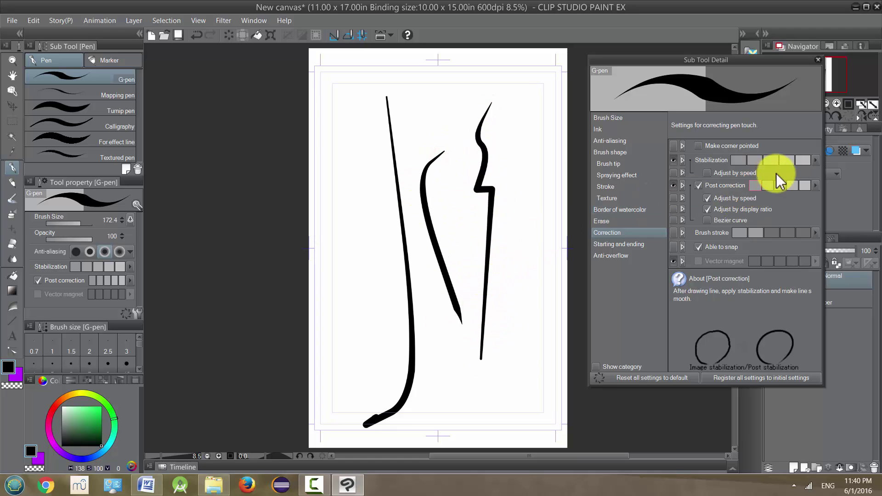
Lower Post correction to its lowest level and draw three wavy test strokes across the lower half and right side of the page
left_click_drag(796, 183, 753, 186)
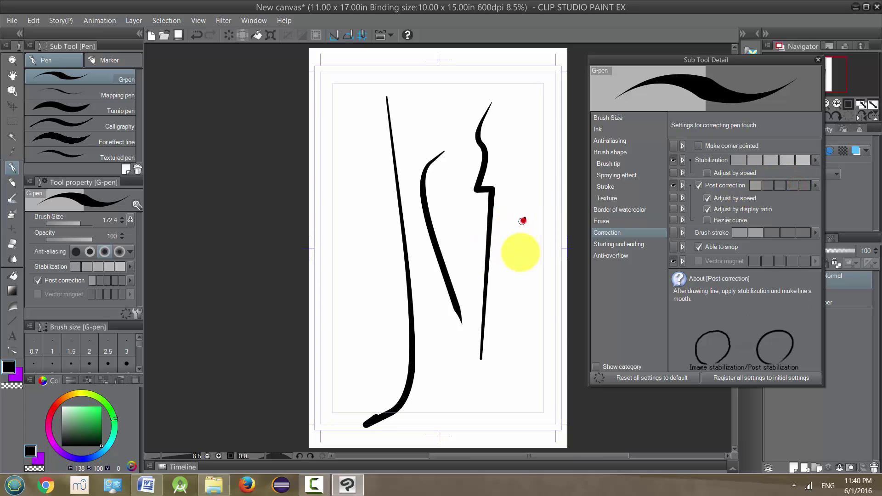
mouse_move(524, 219)
left_mouse_down()
mouse_move(529, 381)
mouse_move(540, 387)
left_mouse_up()
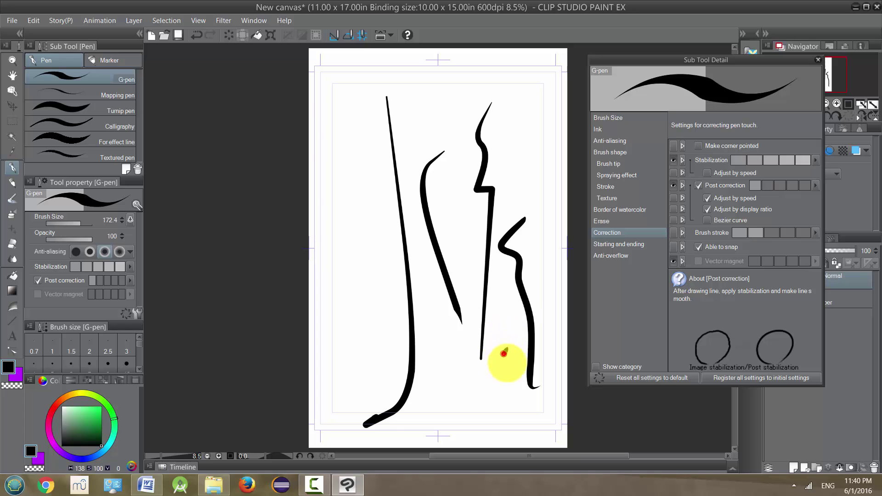
left_click_drag(505, 350, 520, 426)
mouse_move(484, 384)
left_mouse_down()
mouse_move(459, 399)
mouse_move(430, 332)
left_mouse_up()
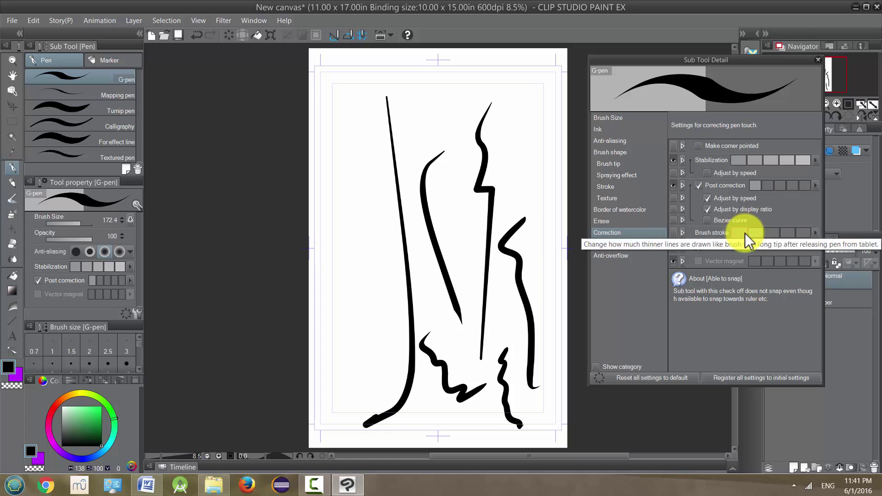
Raise the Brush stroke correction to its maximum level and draw several curved, looping test strokes over the existing ones
left_click(761, 234)
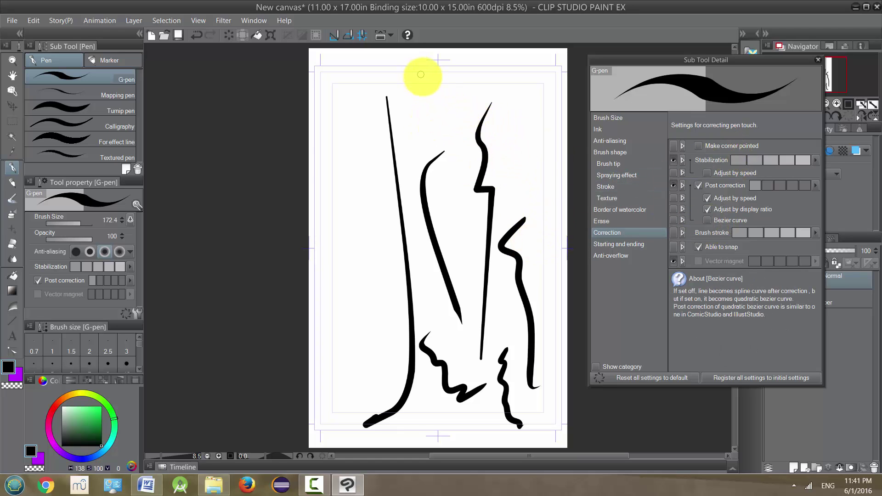
mouse_move(445, 83)
left_mouse_down()
mouse_move(405, 108)
mouse_move(442, 275)
left_mouse_up()
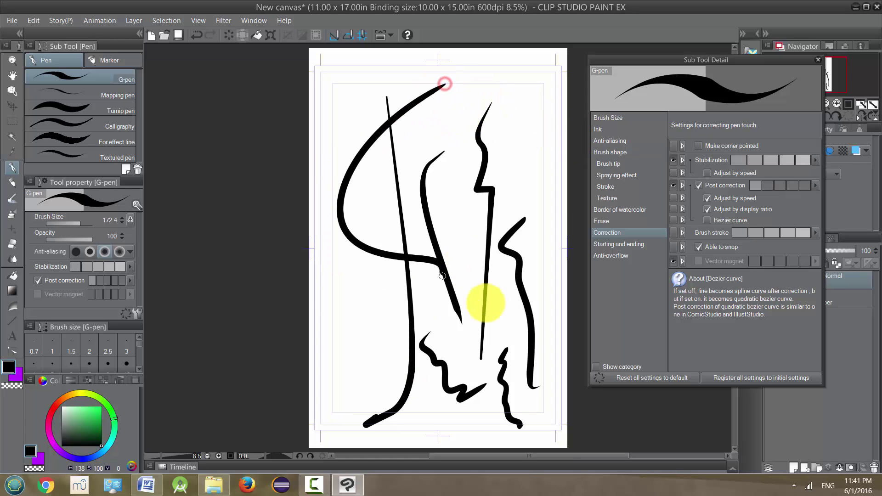
left_click_drag(417, 343, 439, 237)
mouse_move(506, 92)
left_mouse_down()
mouse_move(468, 170)
mouse_move(487, 128)
mouse_move(510, 146)
left_mouse_up()
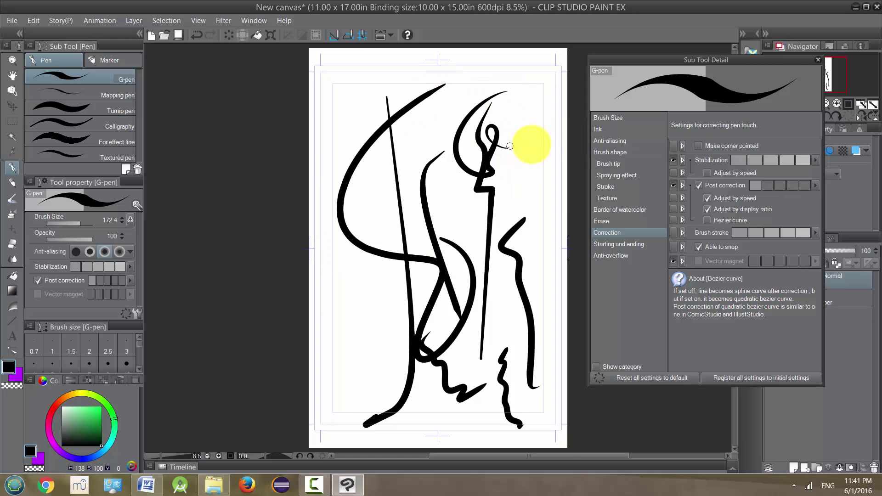
mouse_move(536, 111)
left_mouse_down()
mouse_move(524, 128)
mouse_move(512, 257)
mouse_move(484, 294)
mouse_move(475, 257)
left_mouse_up()
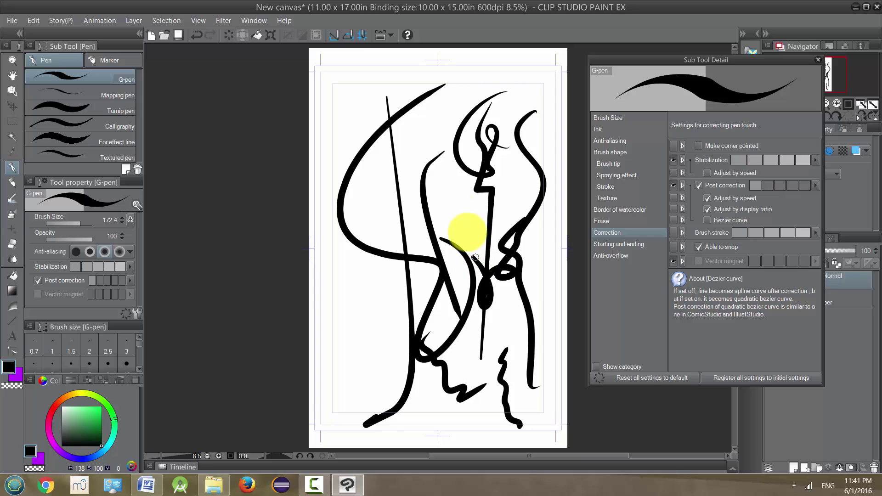
left_click_drag(445, 181, 438, 251)
mouse_move(393, 184)
left_mouse_down()
mouse_move(368, 195)
mouse_move(390, 349)
left_mouse_up()
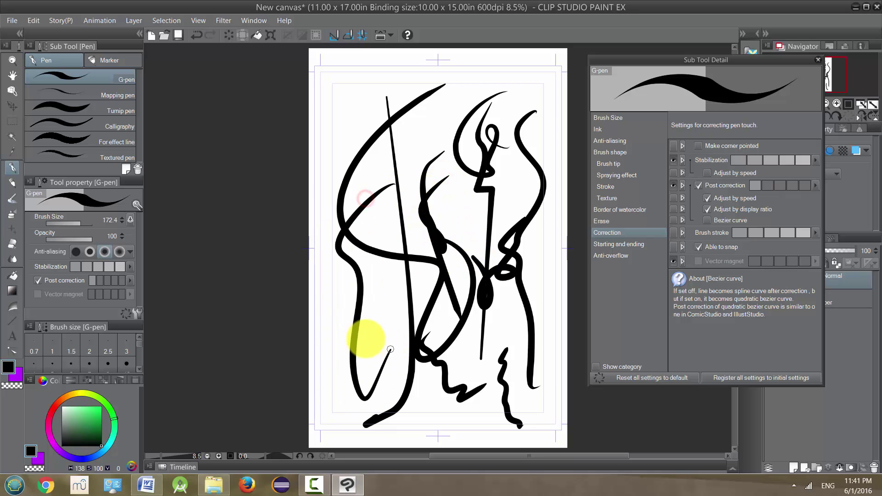
mouse_move(373, 309)
left_mouse_down()
mouse_move(330, 356)
mouse_move(369, 365)
left_mouse_up()
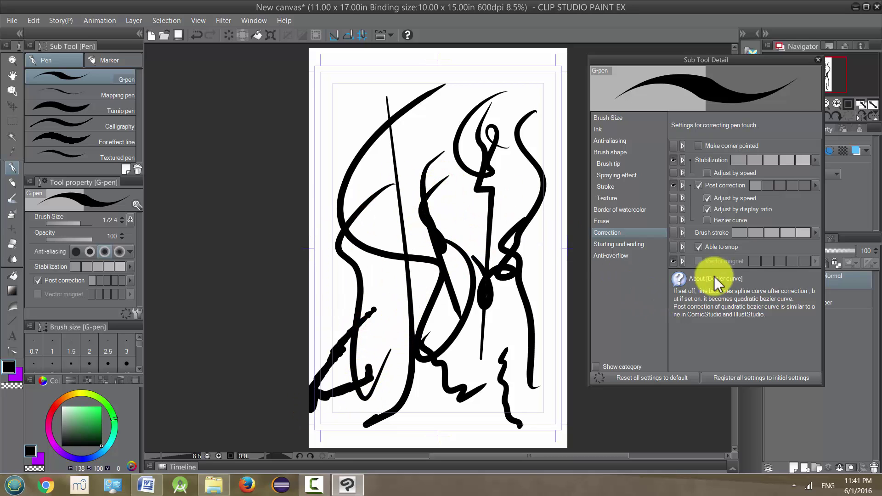
Lower the Brush stroke correction to its lowest level and draw a jagged test stroke along the lower part of the page
left_click(742, 233)
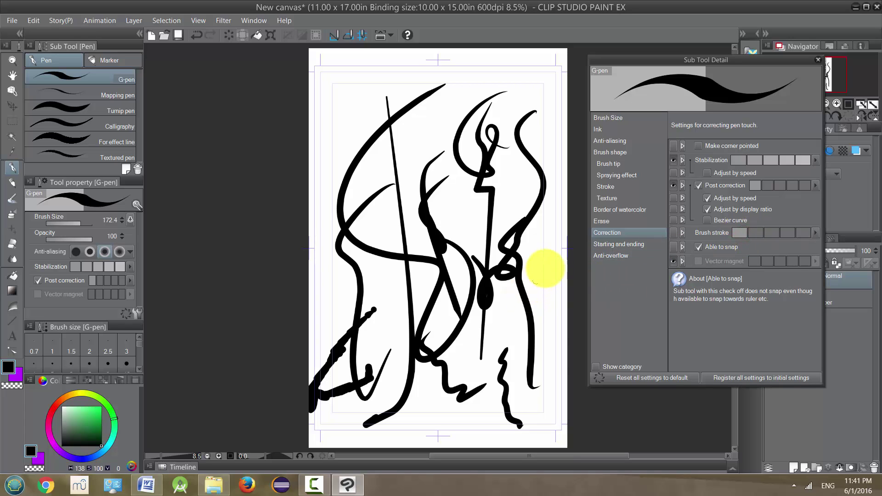
mouse_move(543, 270)
left_mouse_down()
mouse_move(551, 329)
mouse_move(542, 404)
left_mouse_up()
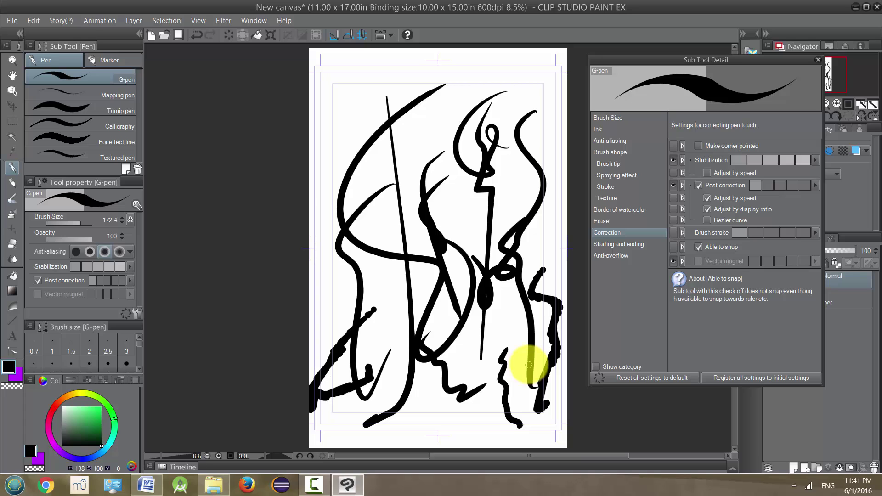
key("ctrl+z")
mouse_move(510, 318)
left_mouse_down()
mouse_move(487, 353)
mouse_move(480, 413)
mouse_move(447, 433)
mouse_move(382, 423)
mouse_move(396, 442)
mouse_move(414, 445)
left_mouse_up()
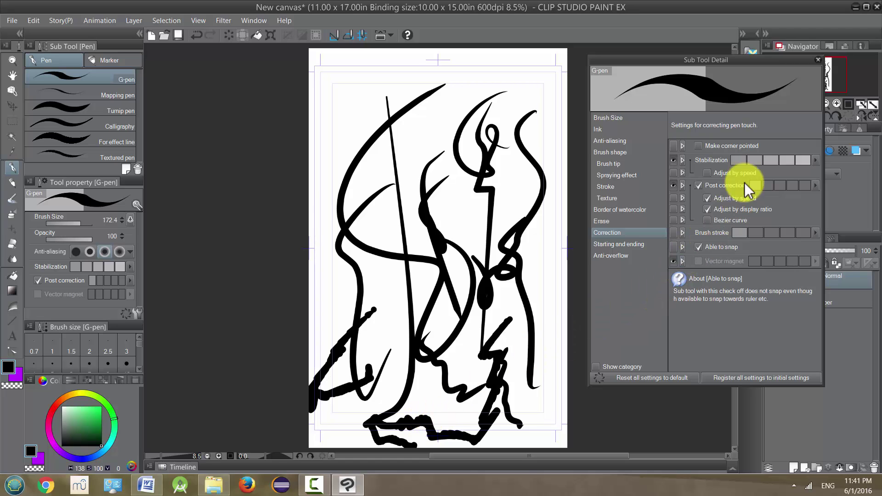
mouse_move(689, 257)
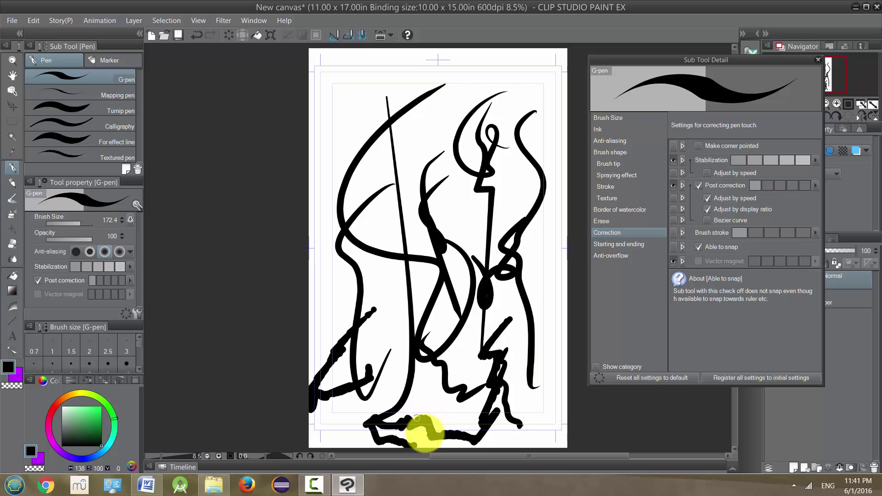
left_click_drag(440, 349, 373, 419)
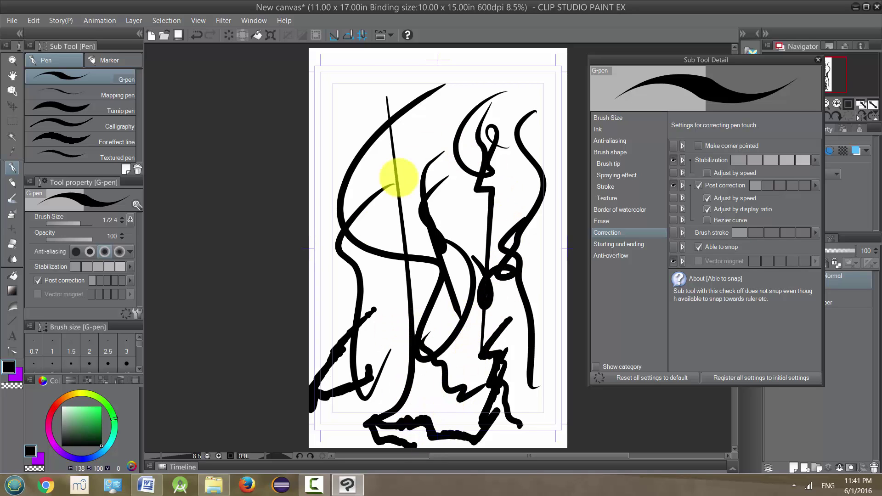
Reset the G-pen's settings to default and draw a wavy test stroke near the page's upper left at brush size 78.7
left_click(126, 314)
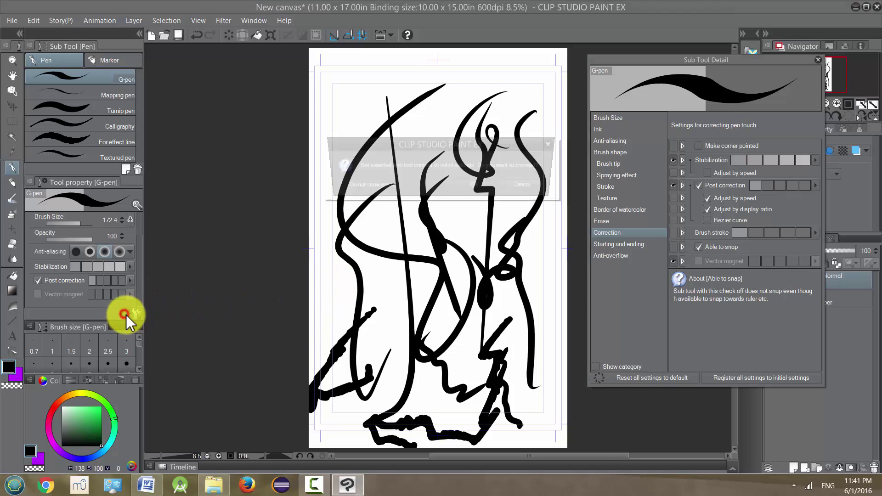
left_click(477, 187)
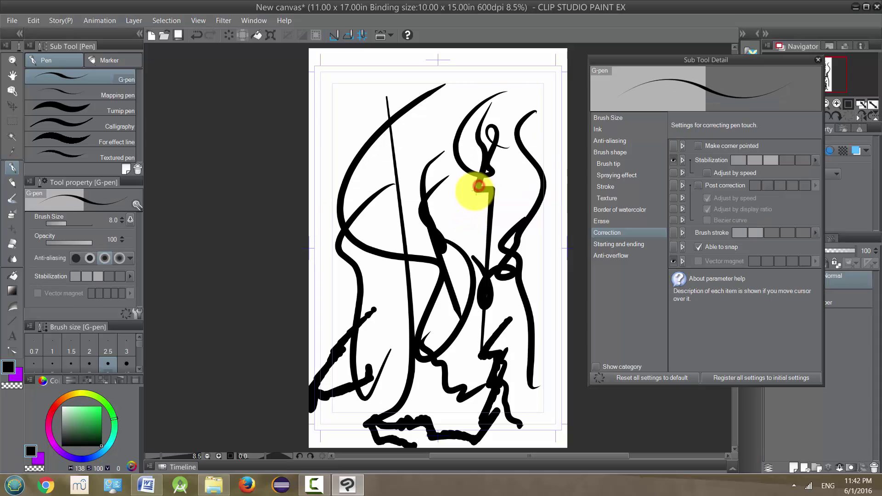
left_click(76, 223)
mouse_move(374, 96)
left_mouse_down()
mouse_move(328, 166)
mouse_move(324, 223)
left_mouse_up()
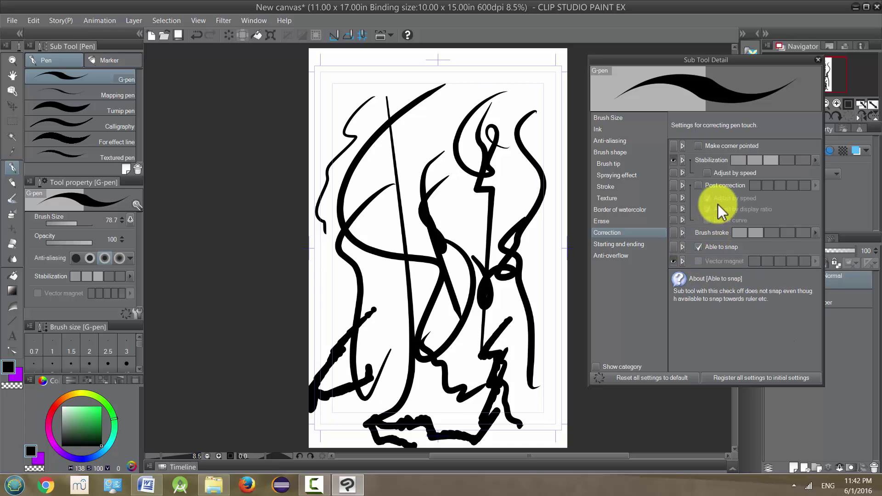
Turn on Make corner pointed, test it with a sharp-angled stroke near the page's top and clear the page
left_click(695, 146)
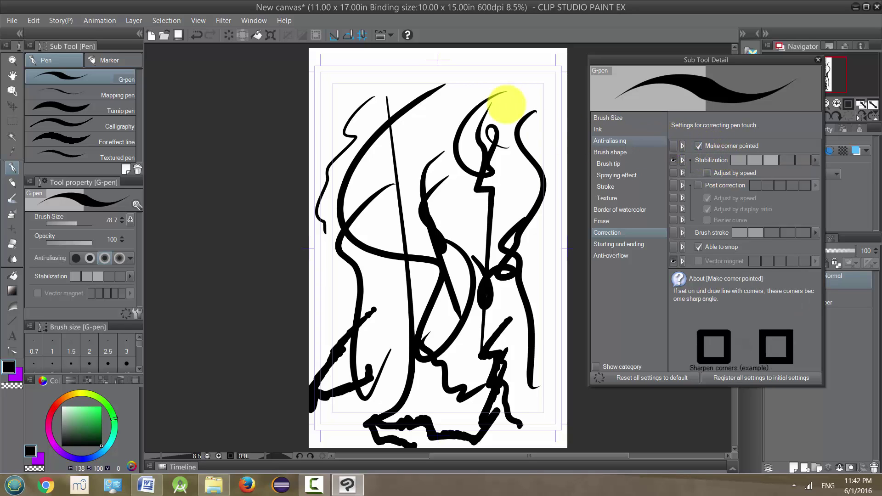
left_click_drag(432, 118, 496, 57)
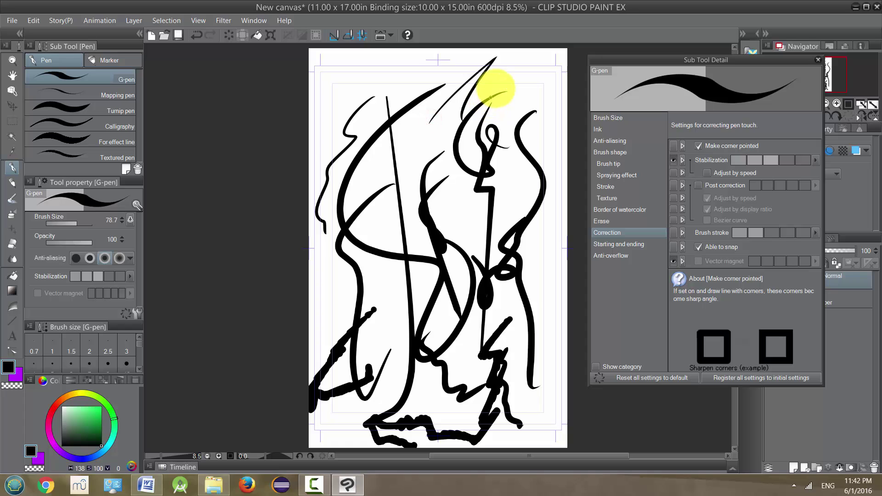
left_click(235, 36)
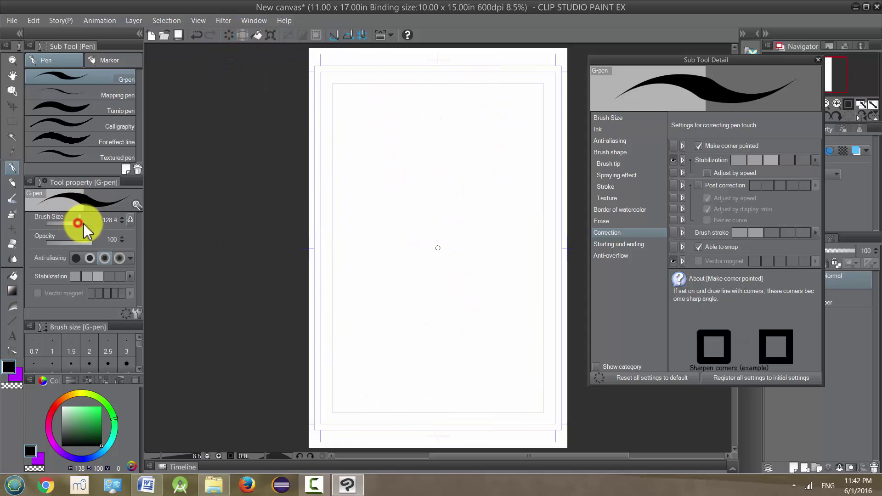
Raise the brush size to 342.4 and draw one arc and four sharp-angled test strokes across the page
left_click_drag(77, 222, 84, 224)
mouse_move(356, 277)
left_mouse_down()
mouse_move(356, 232)
mouse_move(424, 178)
mouse_move(454, 250)
left_mouse_up()
mouse_move(377, 366)
left_mouse_down()
mouse_move(433, 213)
mouse_move(440, 267)
left_mouse_up()
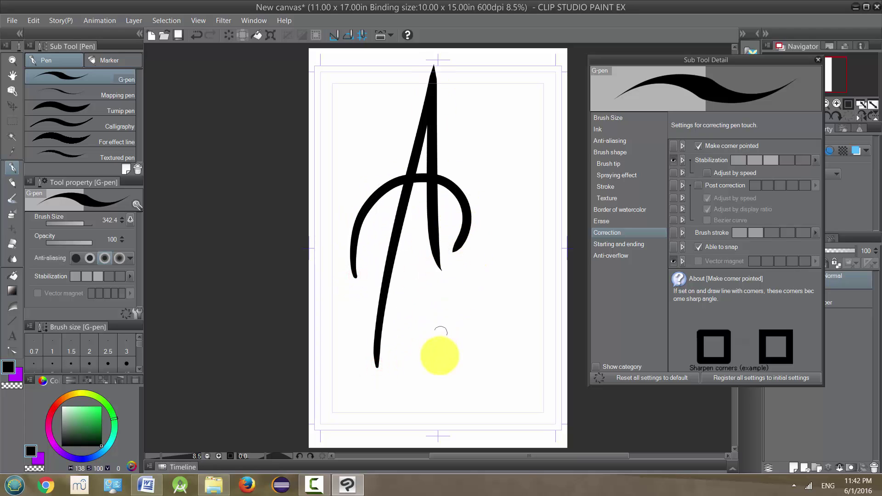
mouse_move(450, 348)
left_mouse_down()
mouse_move(492, 269)
mouse_move(509, 292)
left_mouse_up()
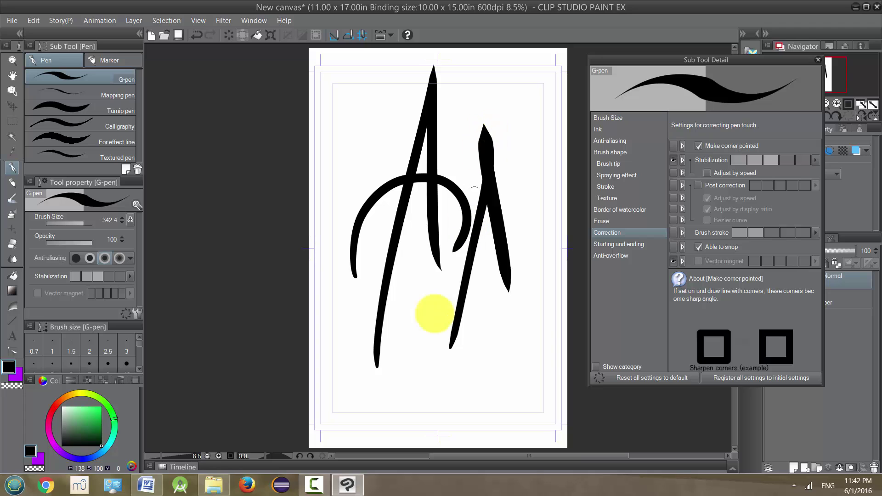
mouse_move(380, 408)
left_mouse_down()
mouse_move(424, 400)
mouse_move(480, 416)
left_mouse_up()
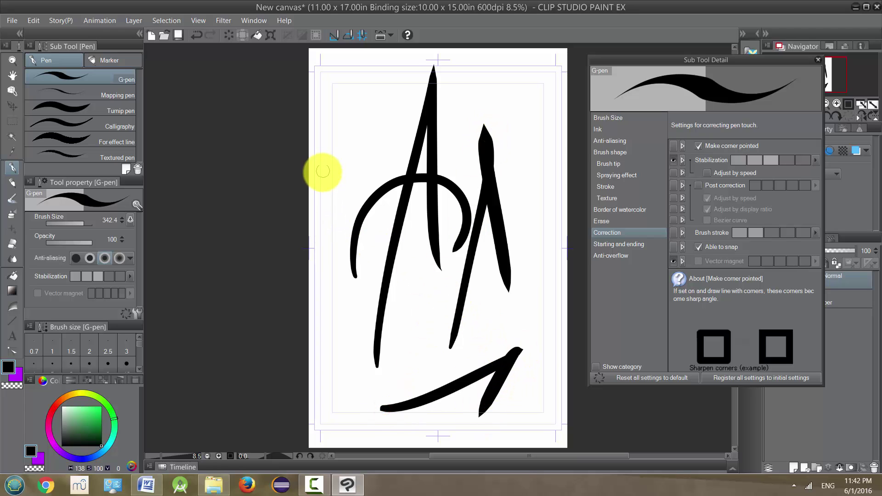
left_click_drag(323, 173, 379, 144)
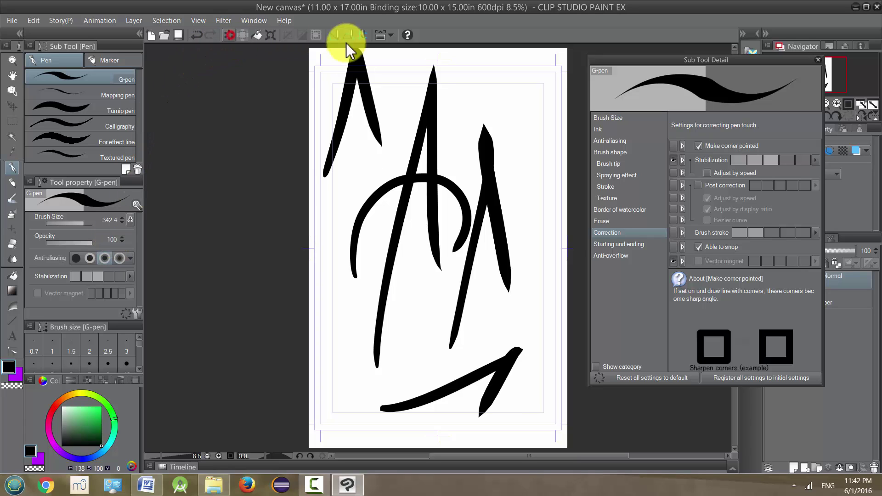
Clear the test strokes and draw three new inverted-V strokes with pointed corners, one large and two smaller to its right
key("Delete")
left_click_drag(365, 365, 443, 317)
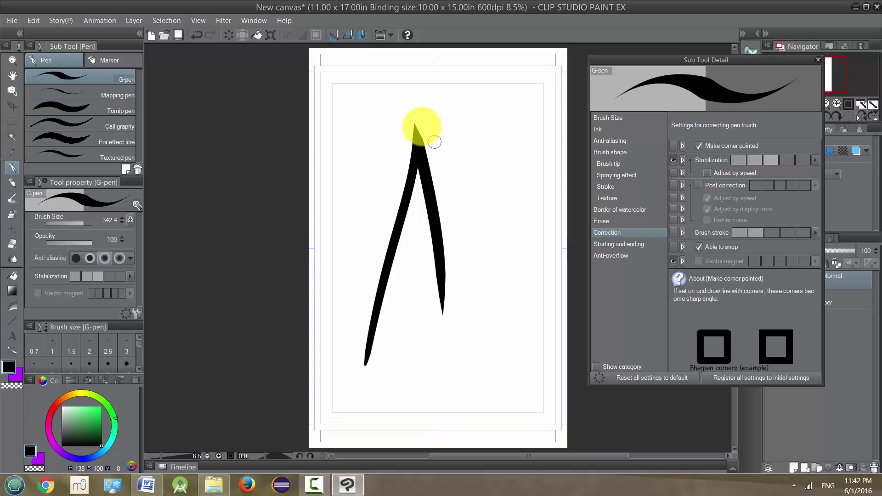
mouse_move(469, 257)
left_mouse_down()
mouse_move(514, 181)
mouse_move(532, 246)
left_mouse_up()
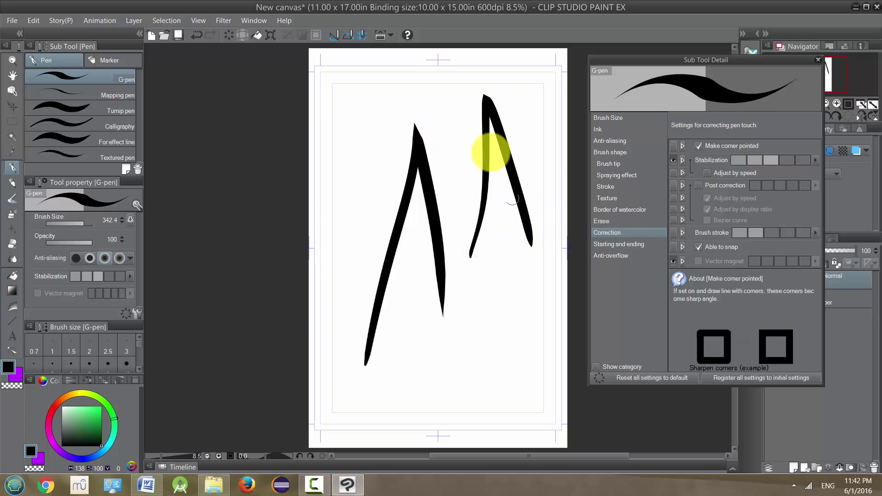
mouse_move(441, 396)
left_mouse_down()
mouse_move(466, 349)
mouse_move(506, 350)
mouse_move(513, 379)
left_mouse_up()
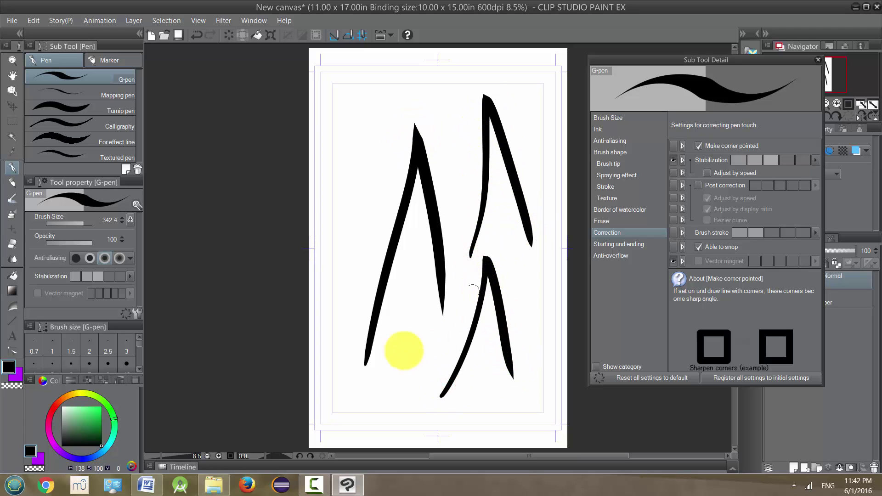
Draw a small pointed inverted V near the page's lower left, then turn off Make corner pointed and draw a comparison stroke at the upper left
left_click_drag(378, 386, 411, 410)
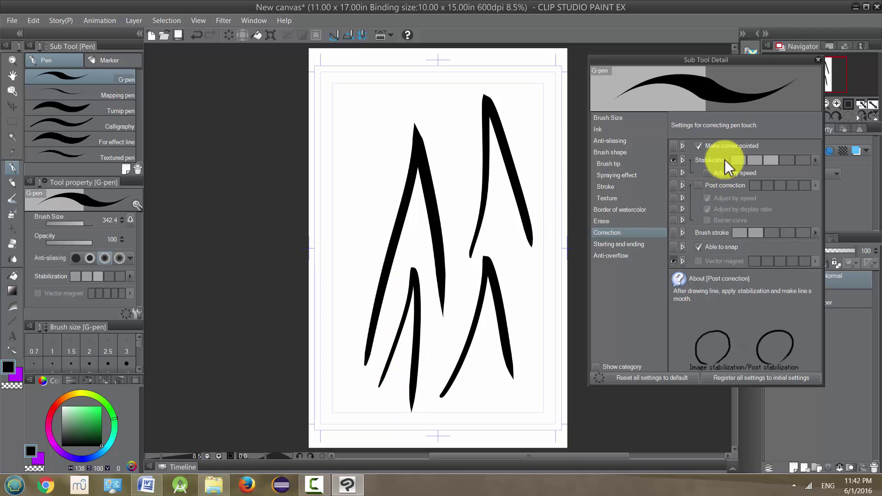
left_click(698, 145)
mouse_move(329, 238)
left_mouse_down()
mouse_move(395, 183)
mouse_move(394, 225)
left_mouse_up()
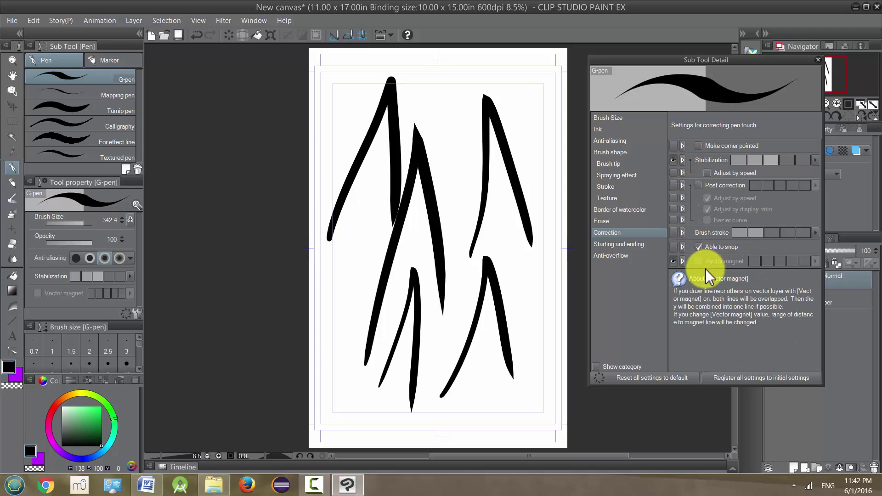
Open the Starting and ending settings, clear the page and draw one wavy horizontal test stroke near its top
left_click(627, 246)
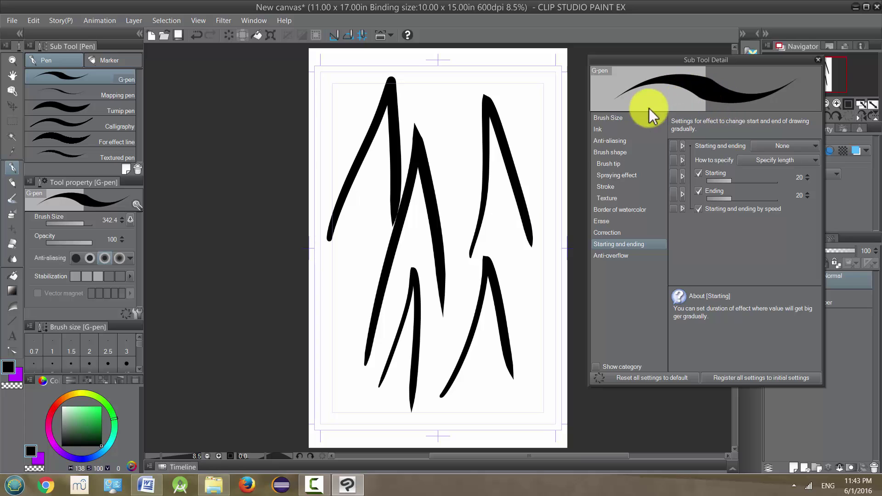
left_click(226, 35)
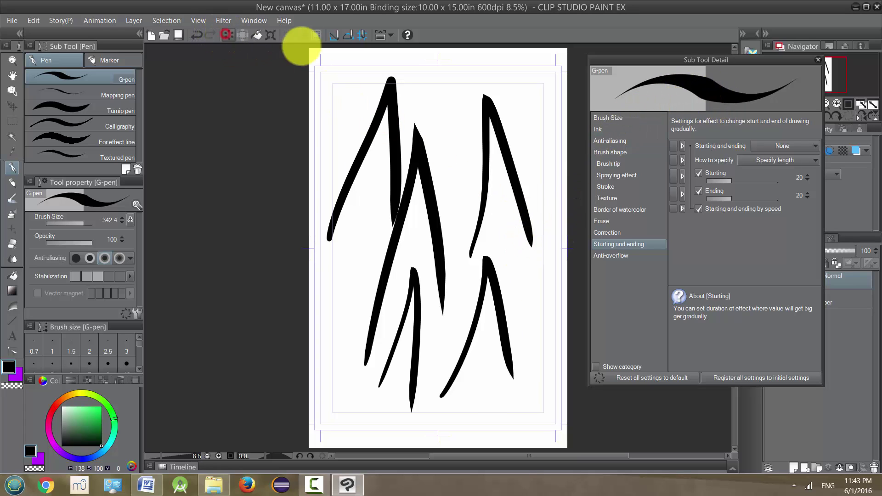
mouse_move(332, 130)
left_mouse_down()
mouse_move(375, 121)
mouse_move(522, 139)
left_mouse_up()
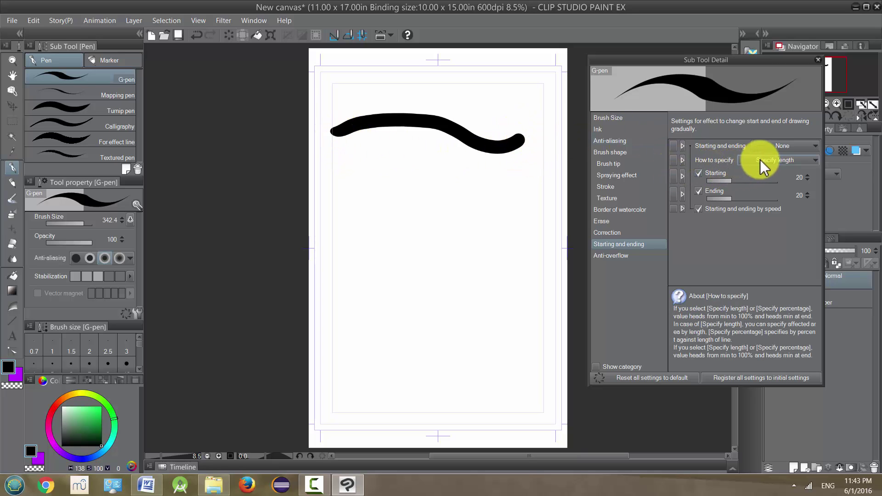
Apply the starting and ending effect to Brush Size with both lengths at 5000, and draw three wavy test strokes below the first
left_click(772, 145)
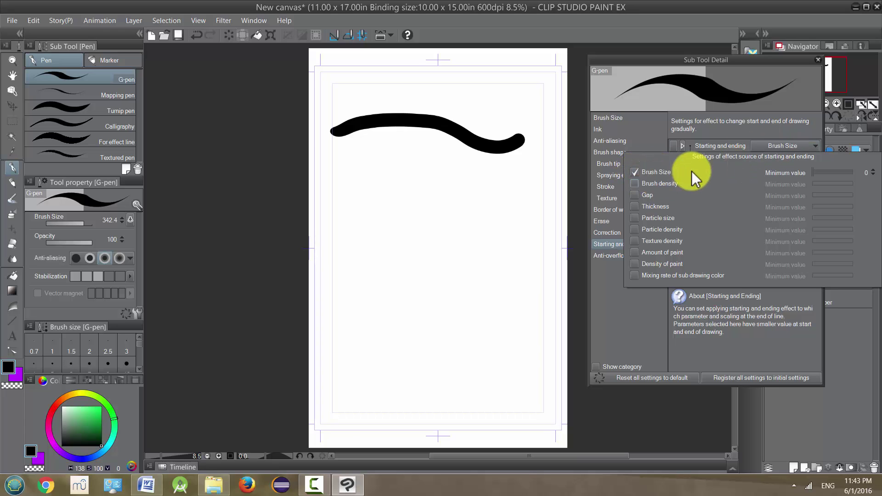
left_click(762, 129)
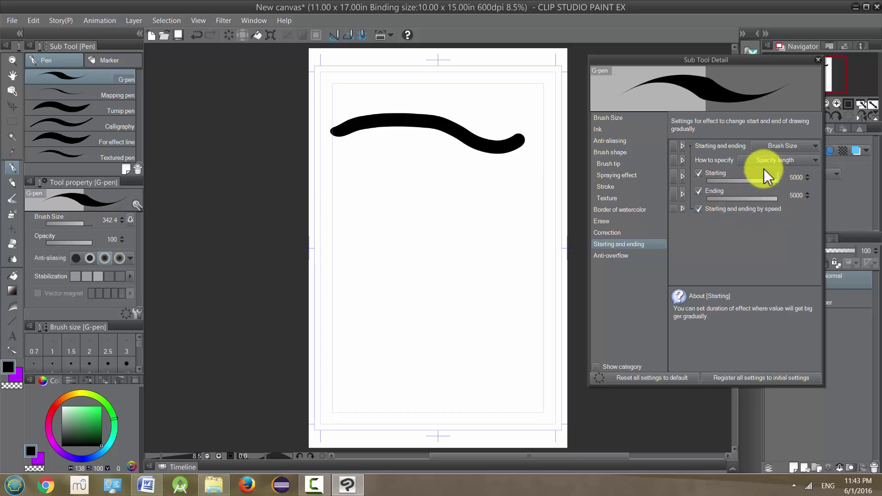
mouse_move(356, 379)
left_mouse_down()
mouse_move(364, 320)
mouse_move(489, 200)
left_mouse_up()
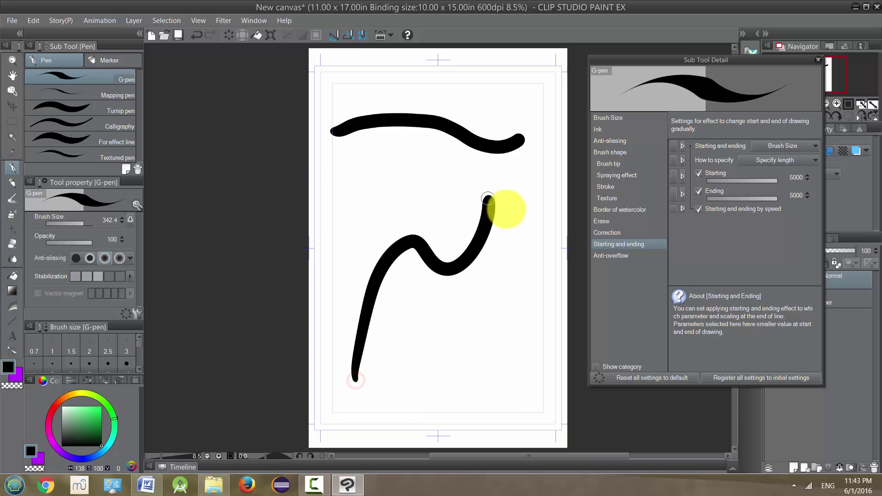
mouse_move(390, 408)
left_mouse_down()
mouse_move(434, 328)
mouse_move(519, 277)
left_mouse_up()
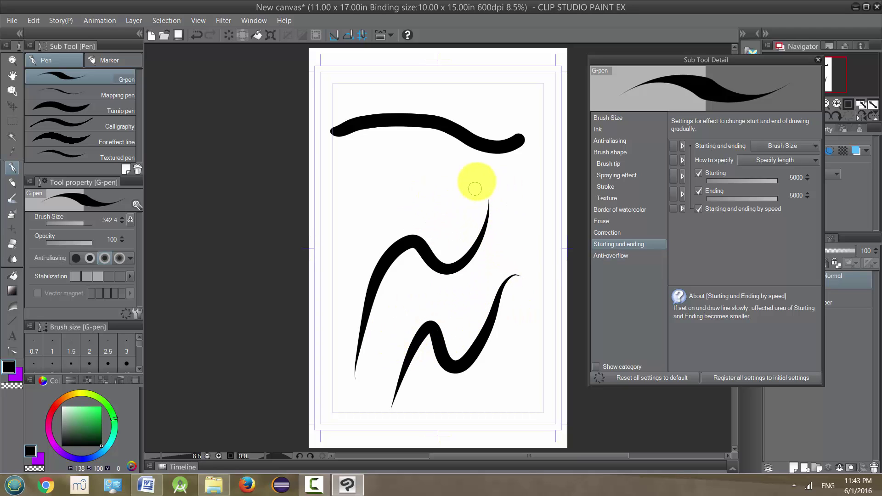
mouse_move(327, 255)
left_mouse_down()
mouse_move(388, 178)
mouse_move(471, 170)
left_mouse_up()
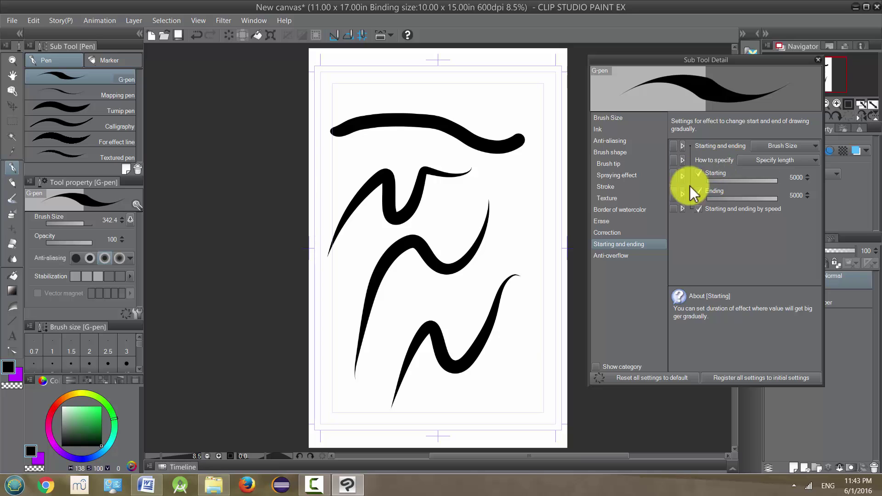
Remove Brush Size from the starting and ending effect and open the Anti-overflow settings
left_click(778, 144)
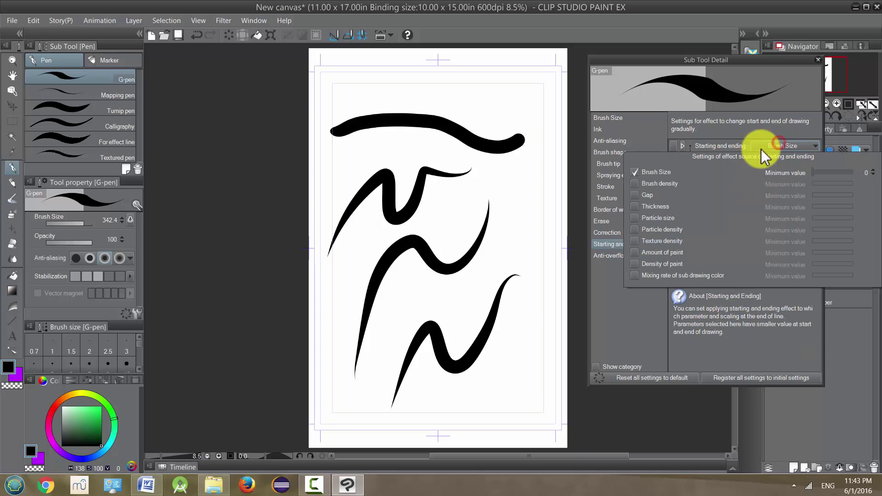
left_click(637, 173)
left_click(751, 123)
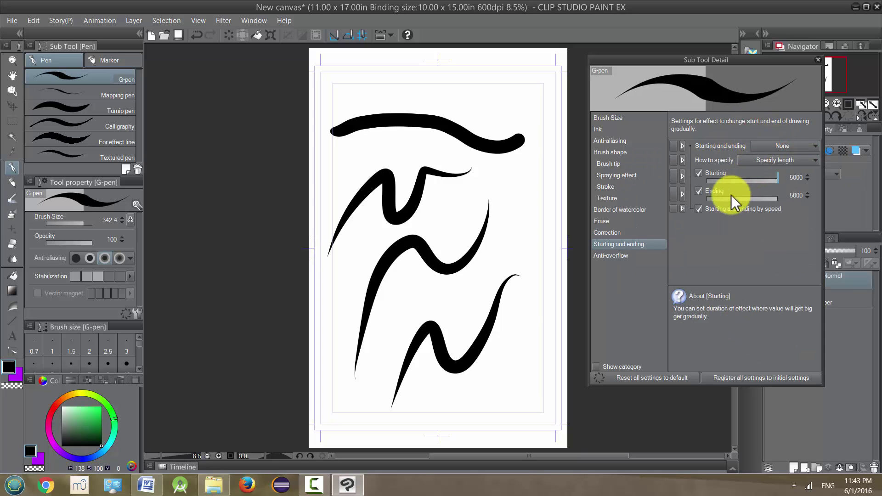
left_click(611, 256)
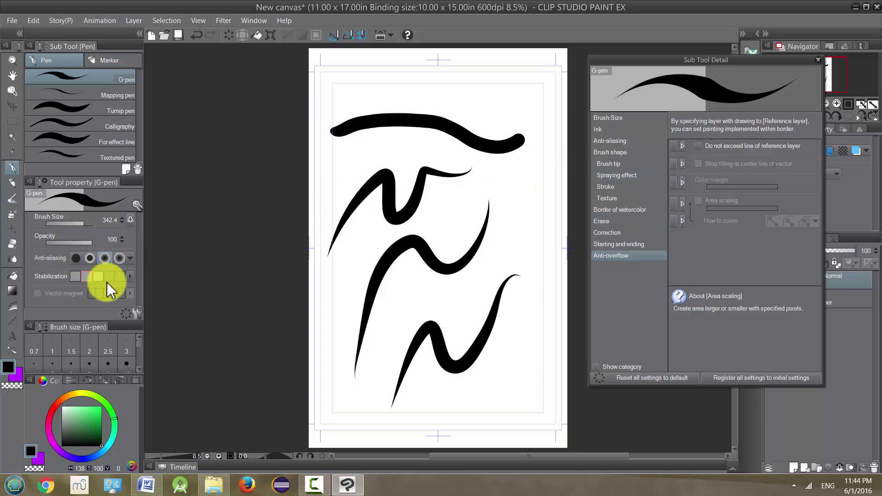
Set Stabilization to its highest level and add Post correction to the G-pen's visible tool properties, enabled at its lowest level
left_click(97, 276)
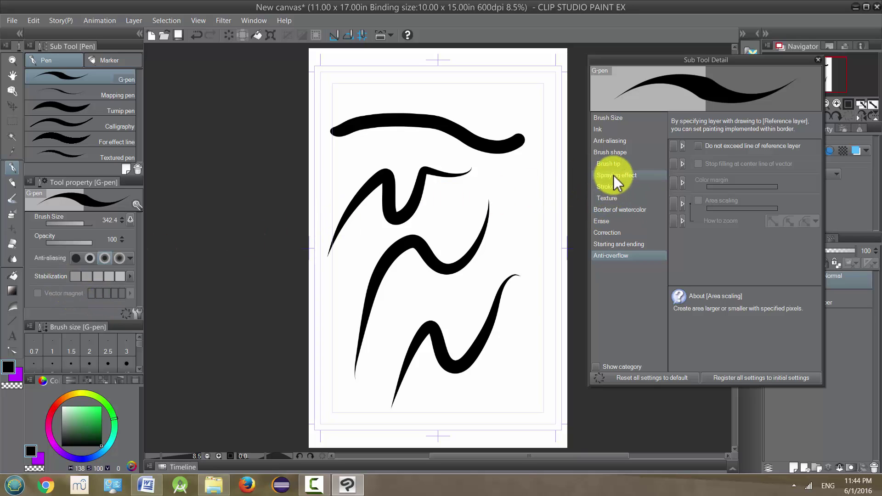
left_click(609, 233)
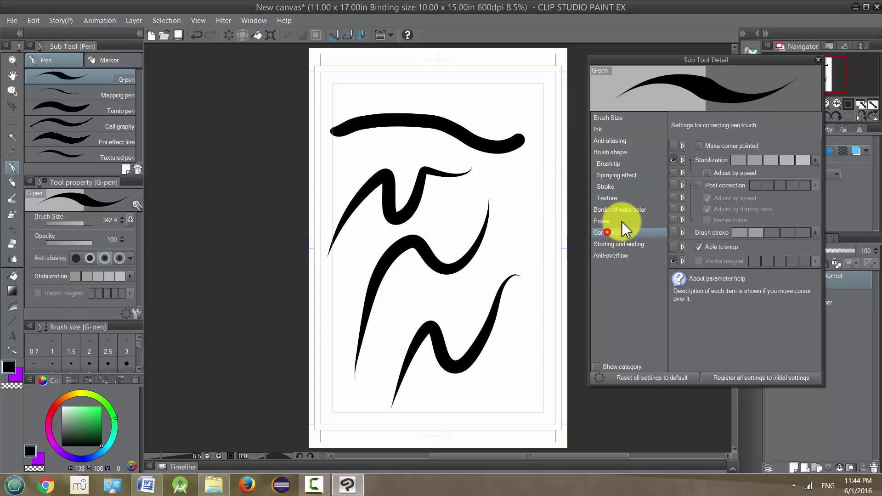
left_click(673, 185)
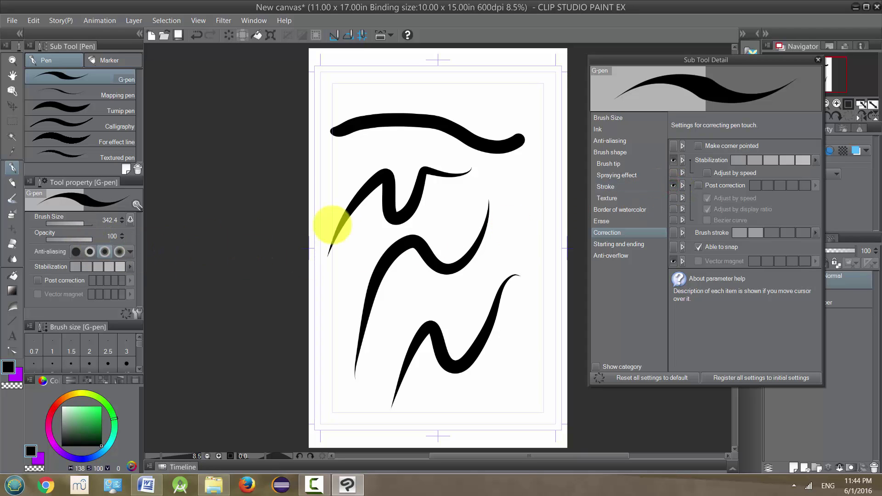
left_click(698, 186)
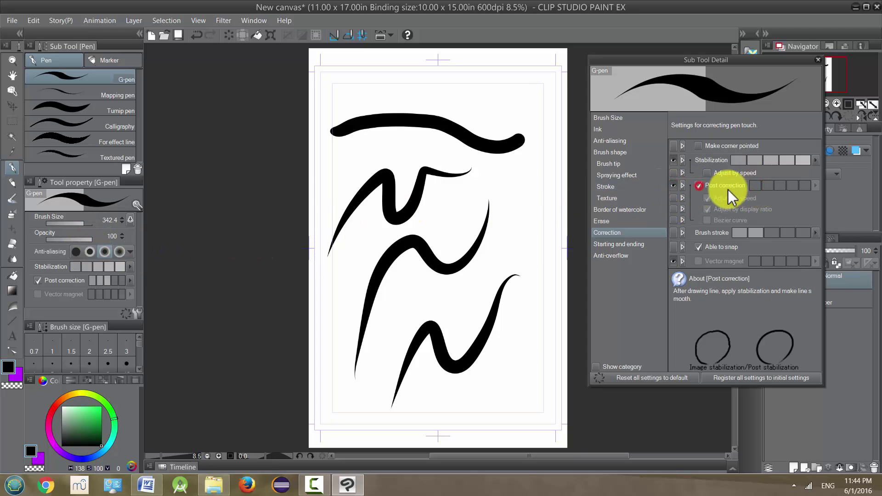
left_click(755, 188)
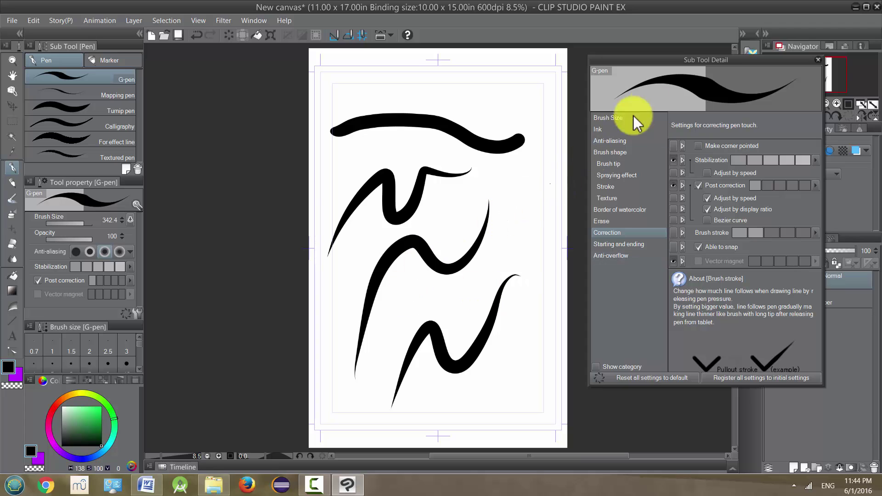
left_click(817, 59)
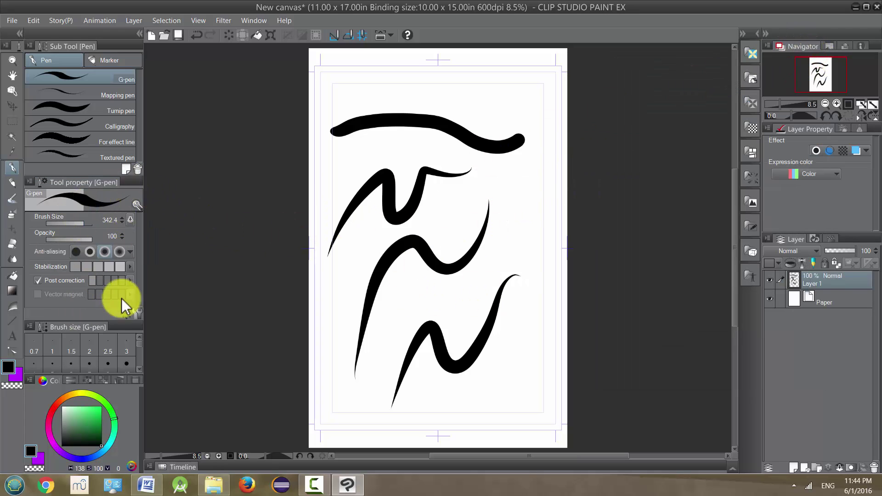
Set the G-pen's anti-aliasing to the strongest option and its brush size to 58.6
left_click(118, 252)
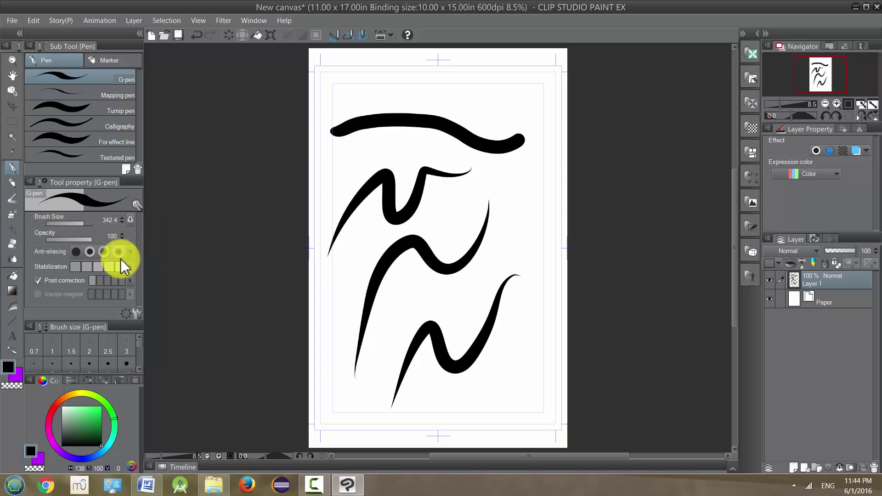
left_click(136, 205)
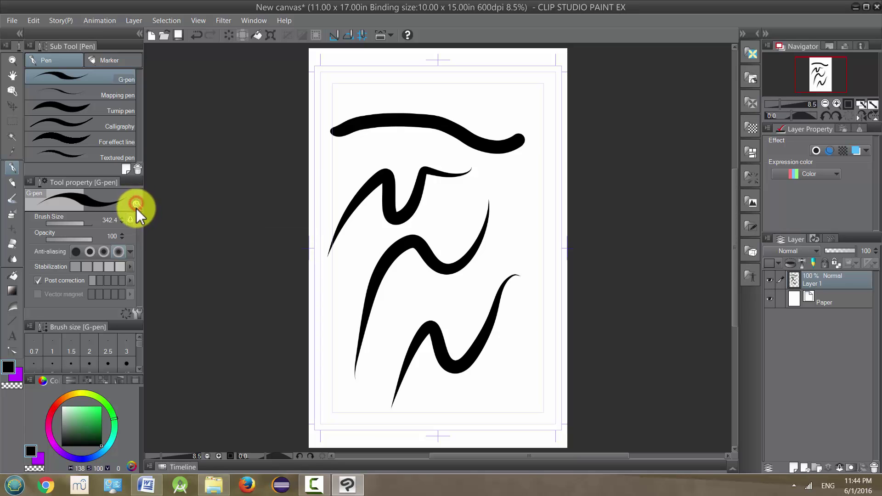
left_click(75, 225)
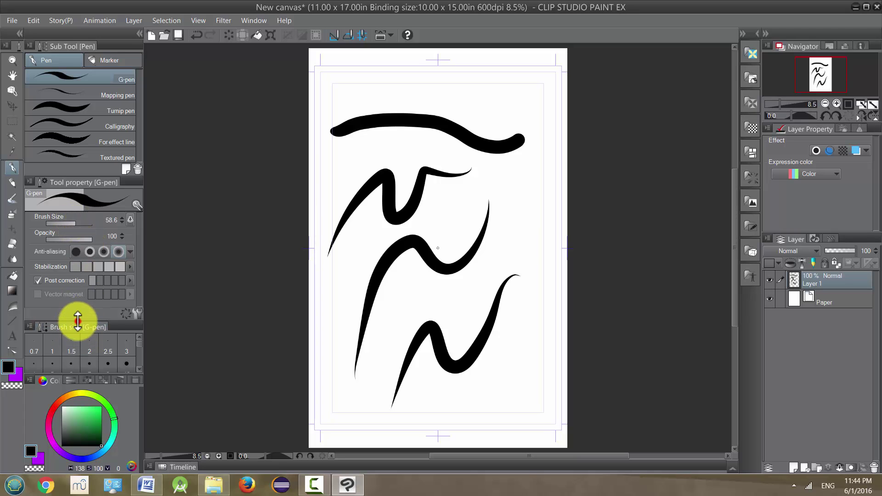
Enlarge the Brush size palette, choose the 170 preset and draw two long wandering strokes around the page
left_click_drag(78, 321, 78, 278)
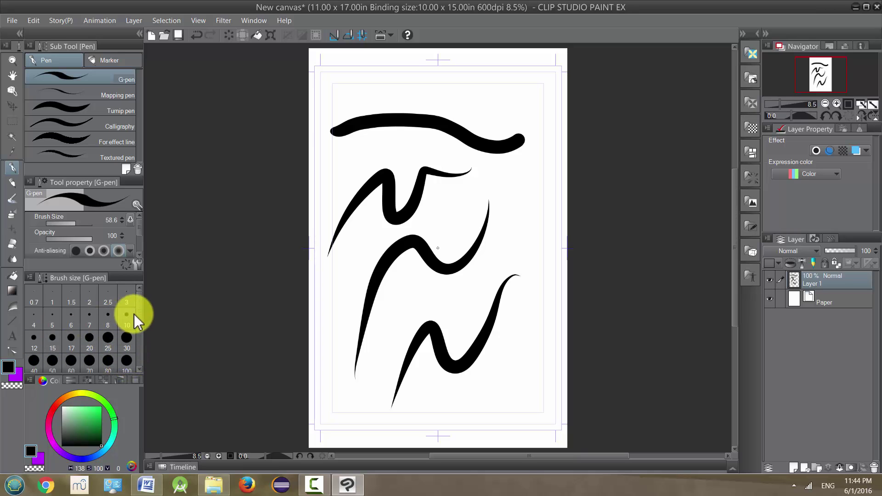
scroll(134, 313, "down", 3)
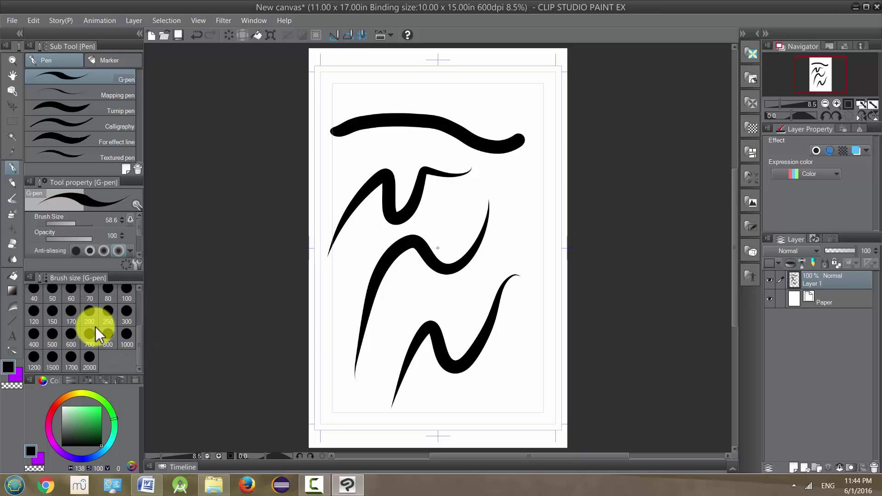
left_click(71, 310)
mouse_move(360, 267)
left_mouse_down()
mouse_move(337, 331)
mouse_move(332, 388)
mouse_move(371, 411)
mouse_move(432, 411)
mouse_move(495, 388)
mouse_move(544, 345)
mouse_move(440, 280)
mouse_move(405, 282)
mouse_move(494, 219)
left_mouse_up()
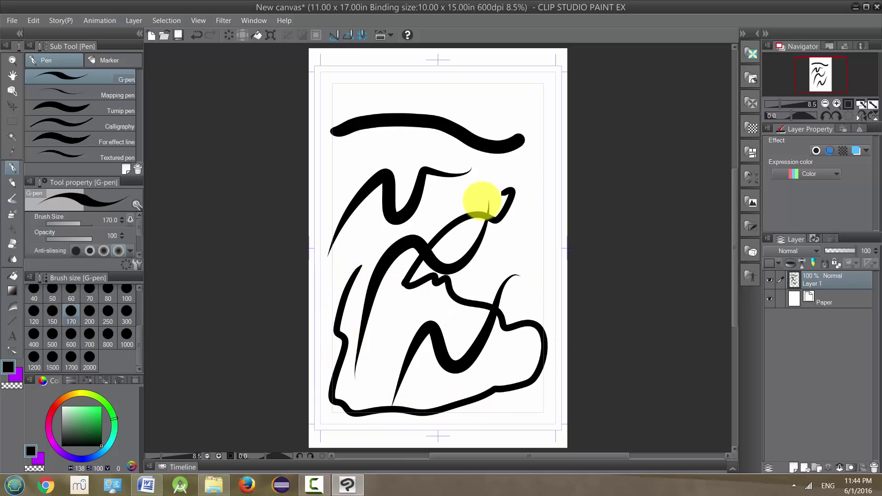
mouse_move(352, 81)
left_mouse_down()
mouse_move(447, 86)
mouse_move(522, 109)
mouse_move(544, 202)
mouse_move(513, 287)
left_mouse_up()
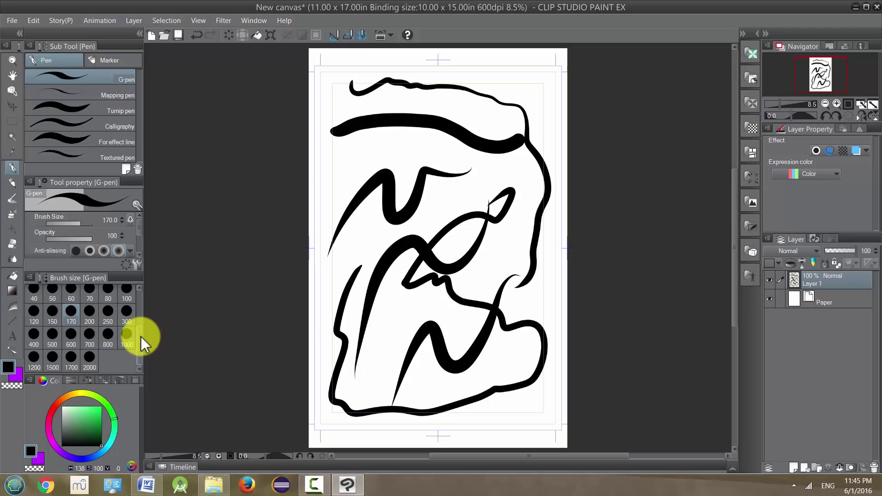
Show the slider in the Brush size palette, shrink that palette's height and narrow the surrounding palette dock
left_click_drag(141, 336, 142, 287)
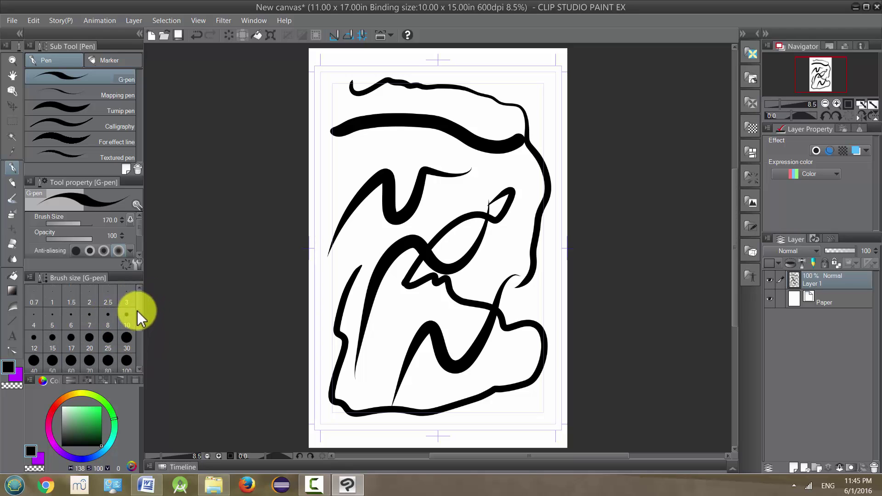
left_click_drag(141, 317, 136, 338)
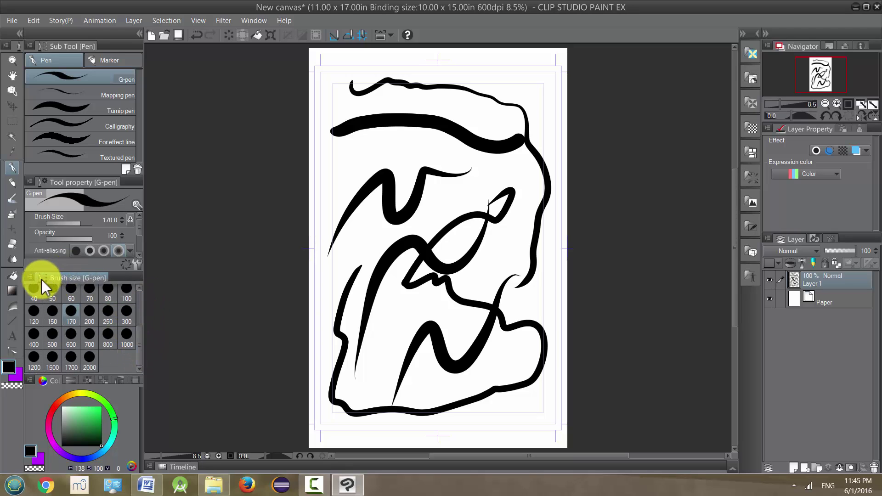
left_click(29, 277)
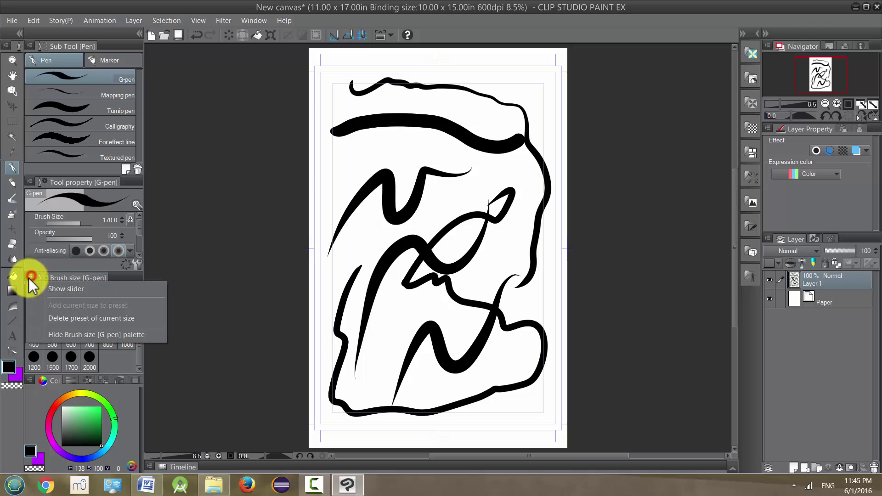
left_click(55, 289)
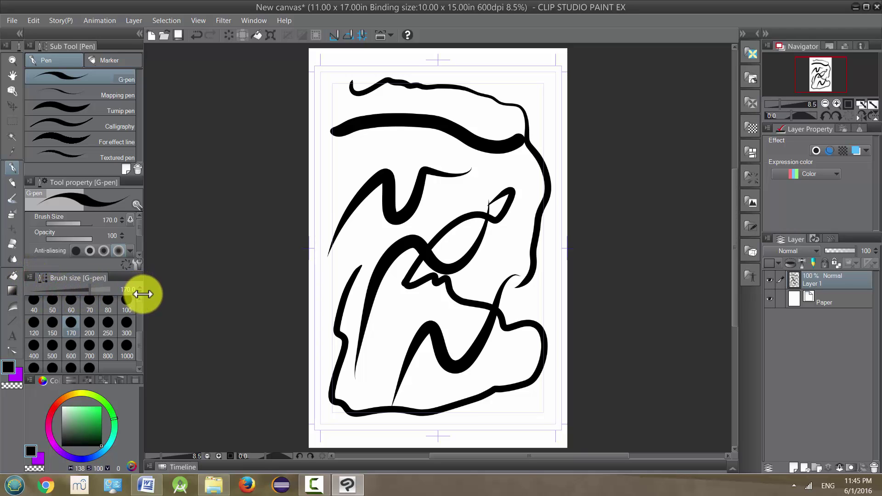
mouse_move(142, 294)
left_mouse_down()
mouse_move(95, 295)
mouse_move(82, 305)
mouse_move(82, 335)
left_mouse_up()
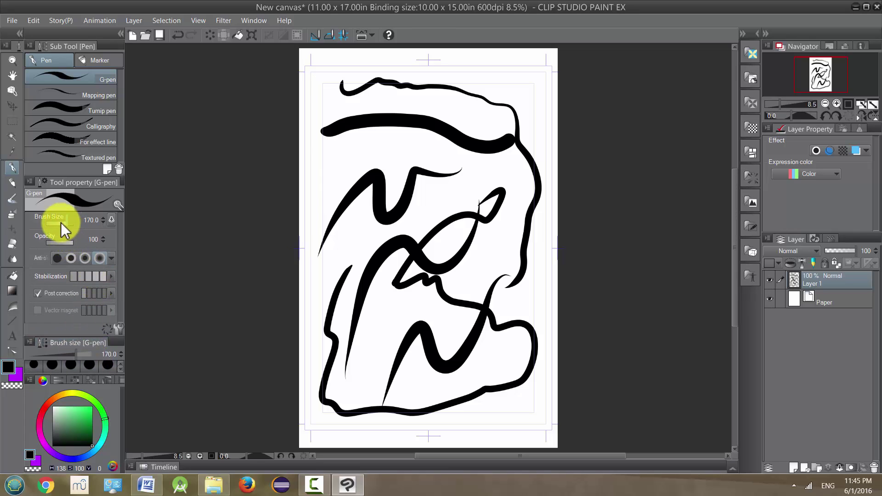
Try brush sizes 120.9 and 51.5, set the size to 91.4 and draw a small eye shape near the page's upper left
mouse_move(68, 222)
left_mouse_down()
mouse_move(79, 224)
mouse_move(69, 229)
left_mouse_up()
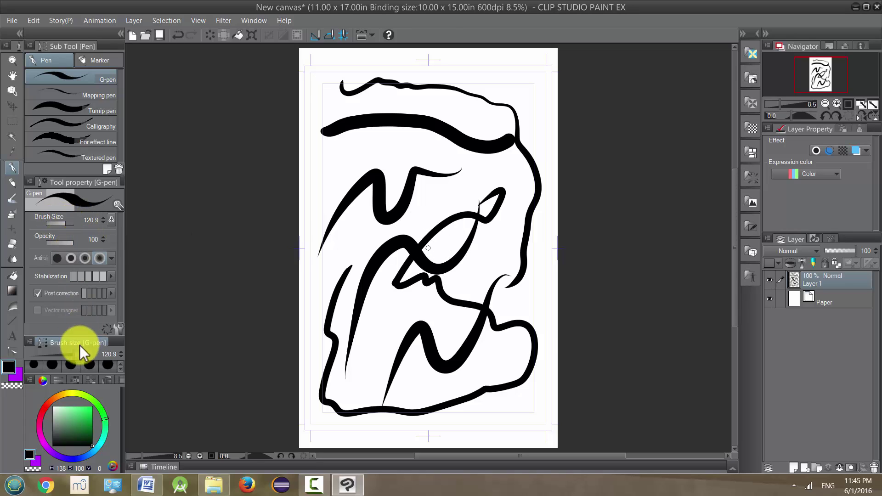
mouse_move(75, 354)
left_mouse_down()
mouse_move(86, 354)
mouse_move(58, 357)
mouse_move(84, 363)
mouse_move(72, 355)
left_mouse_up()
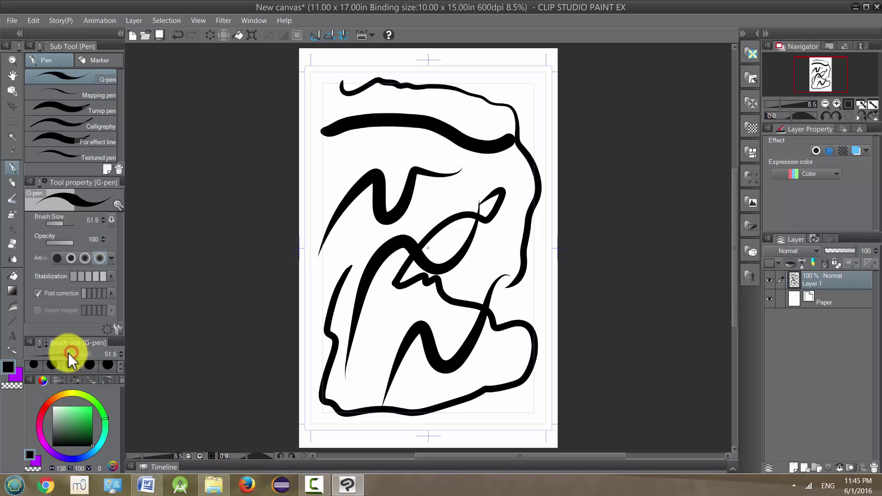
left_click_drag(68, 353, 83, 354)
mouse_move(325, 175)
left_mouse_down()
mouse_move(372, 149)
mouse_move(318, 175)
mouse_move(335, 162)
mouse_move(327, 173)
left_mouse_up()
Enlarge the Brush size palette to view more presets and shrink it back to one row
left_click_drag(90, 343, 91, 282)
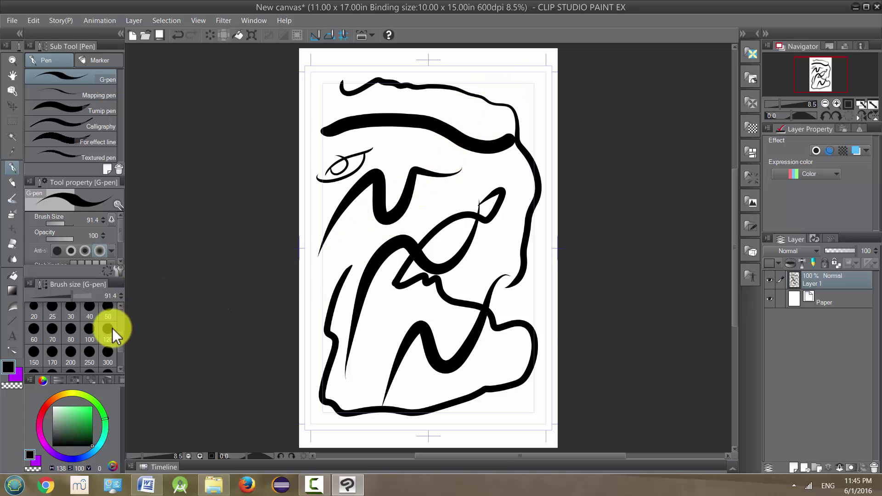
left_click_drag(89, 280, 87, 341)
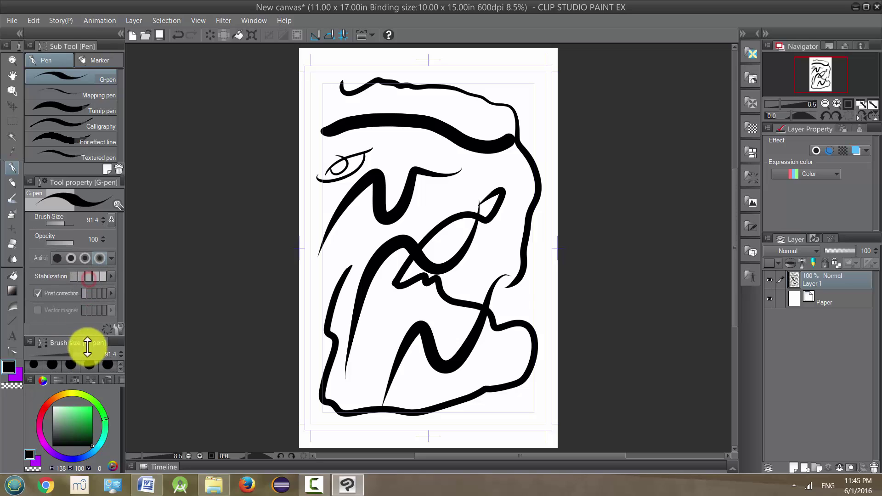